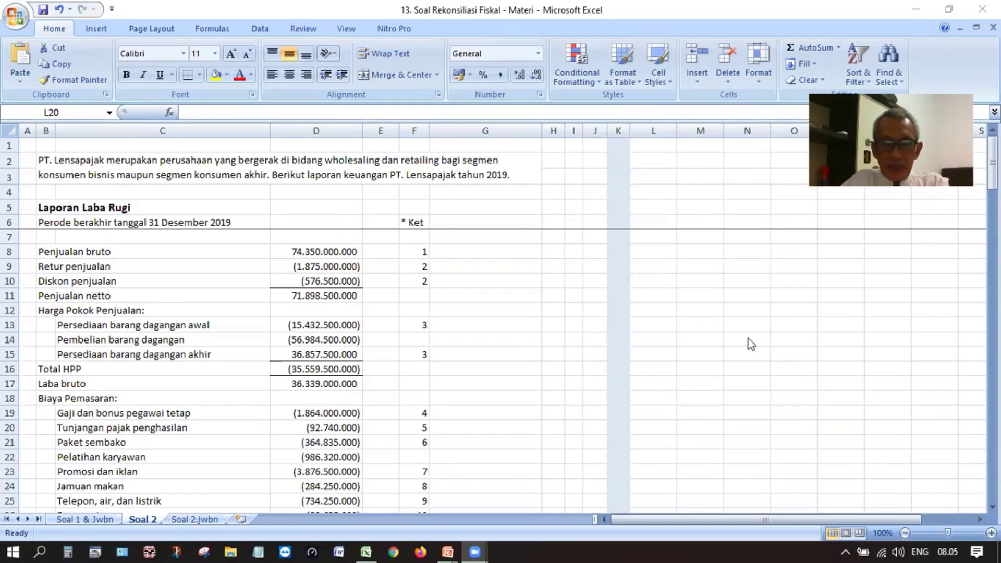
Step: Highlight the Laba sebelum pajak amount in cell D61 of the income statement with a yellow fill
{"action": "left_click", "coordinate": [532, 338]}
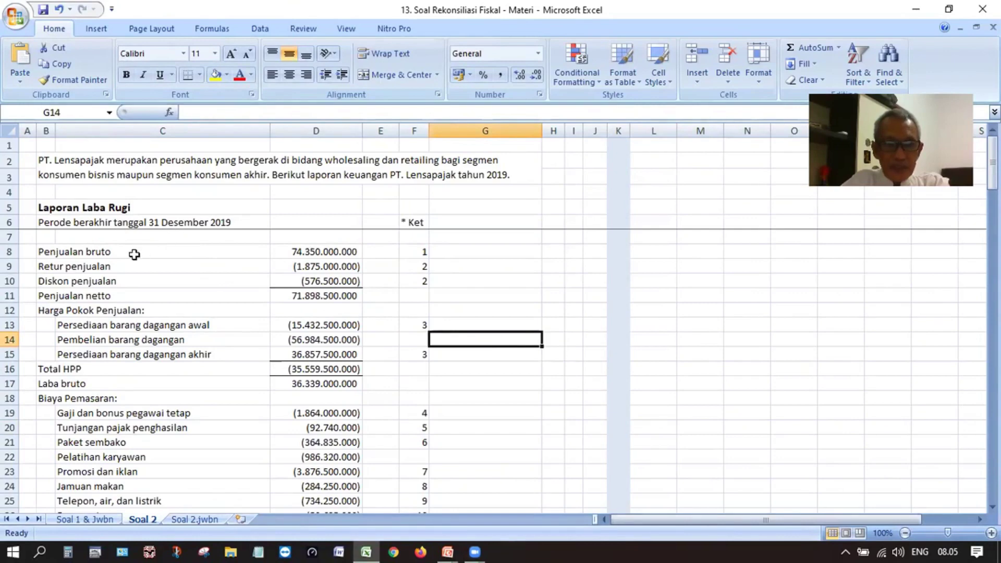
{"action": "scroll", "coordinate": [101, 289], "scroll_direction": "down", "scroll_amount": 1}
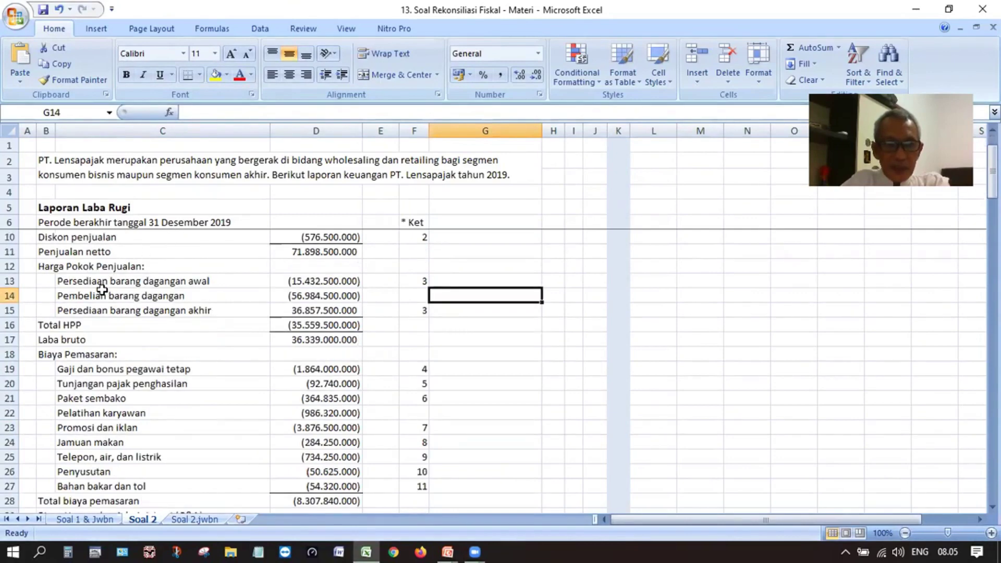
{"action": "scroll", "coordinate": [110, 318], "scroll_direction": "down", "scroll_amount": 2}
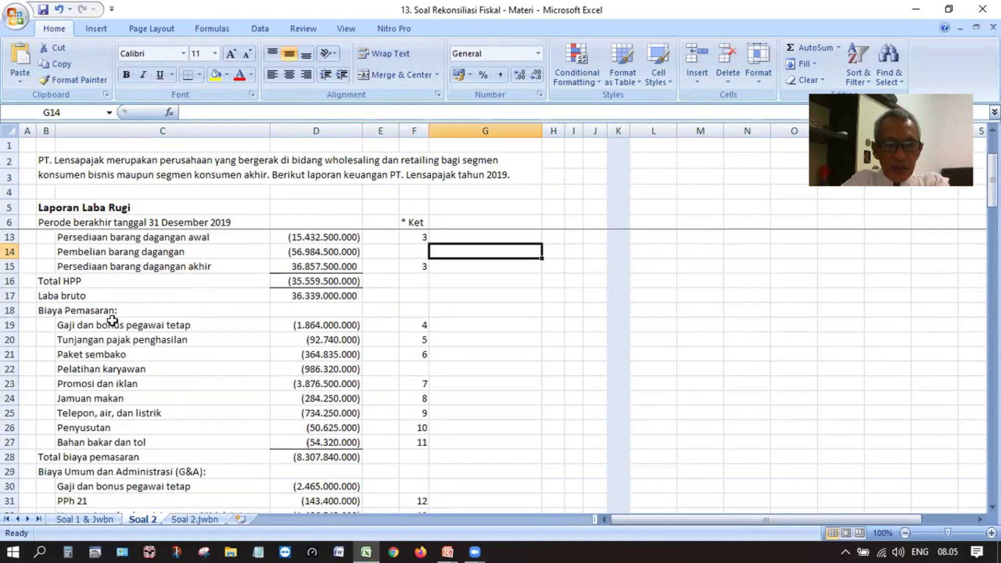
{"action": "scroll", "coordinate": [112, 320], "scroll_direction": "down", "scroll_amount": 2}
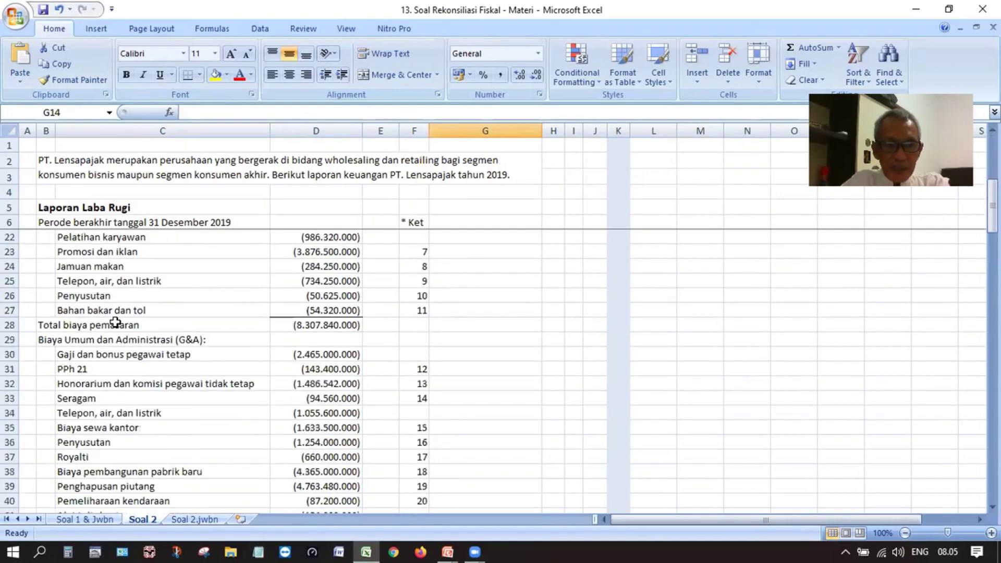
{"action": "scroll", "coordinate": [114, 322], "scroll_direction": "down", "scroll_amount": 1}
{"action": "scroll", "coordinate": [117, 324], "scroll_direction": "down", "scroll_amount": 5}
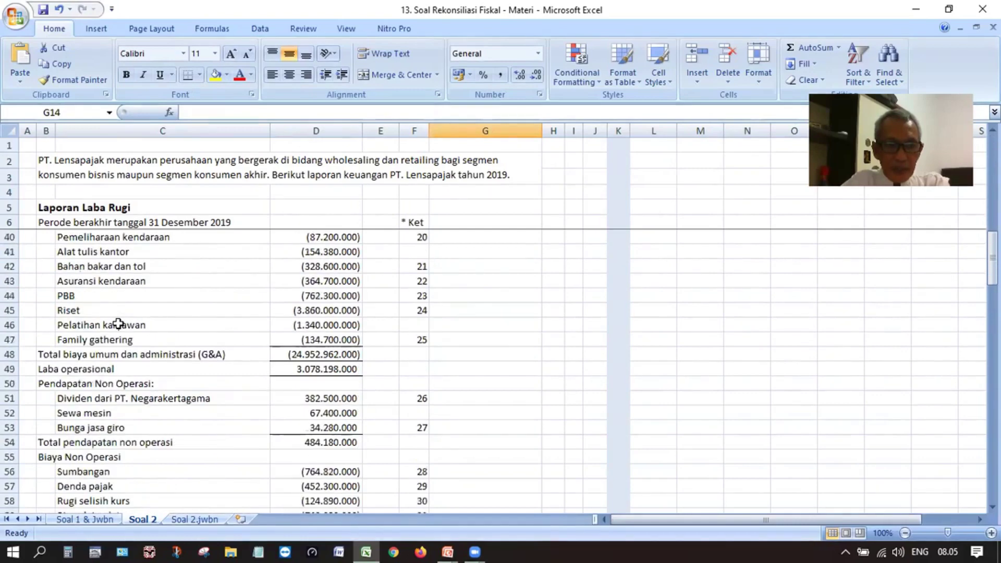
{"action": "scroll", "coordinate": [118, 323], "scroll_direction": "down", "scroll_amount": 1}
{"action": "scroll", "coordinate": [119, 324], "scroll_direction": "down", "scroll_amount": 1}
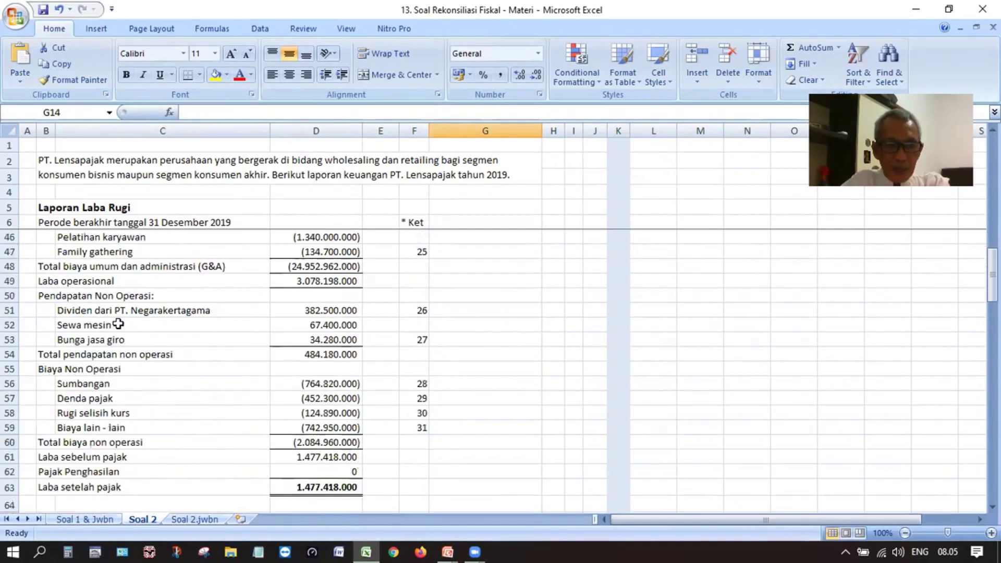
{"action": "scroll", "coordinate": [118, 324], "scroll_direction": "down", "scroll_amount": 1}
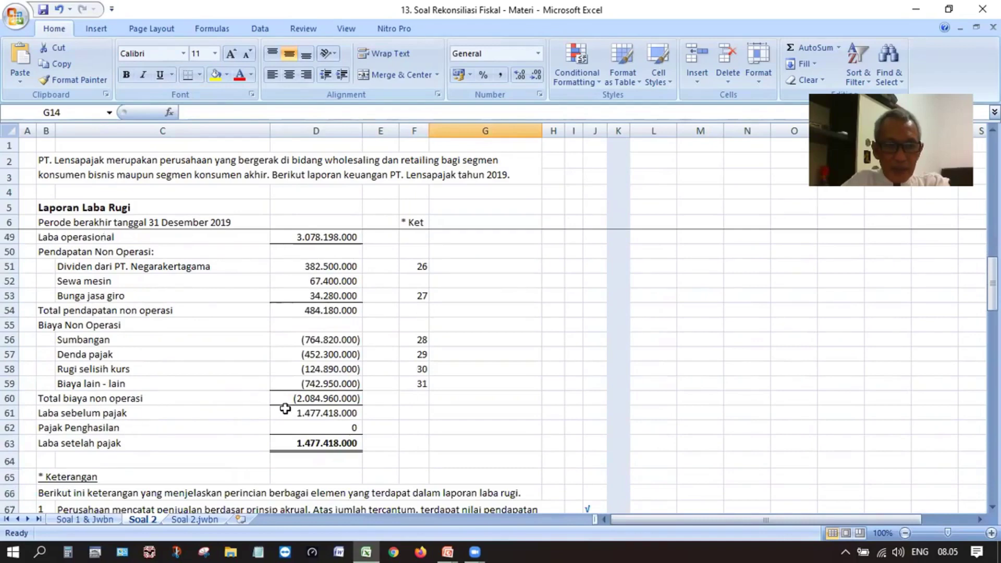
{"action": "left_click", "coordinate": [311, 415]}
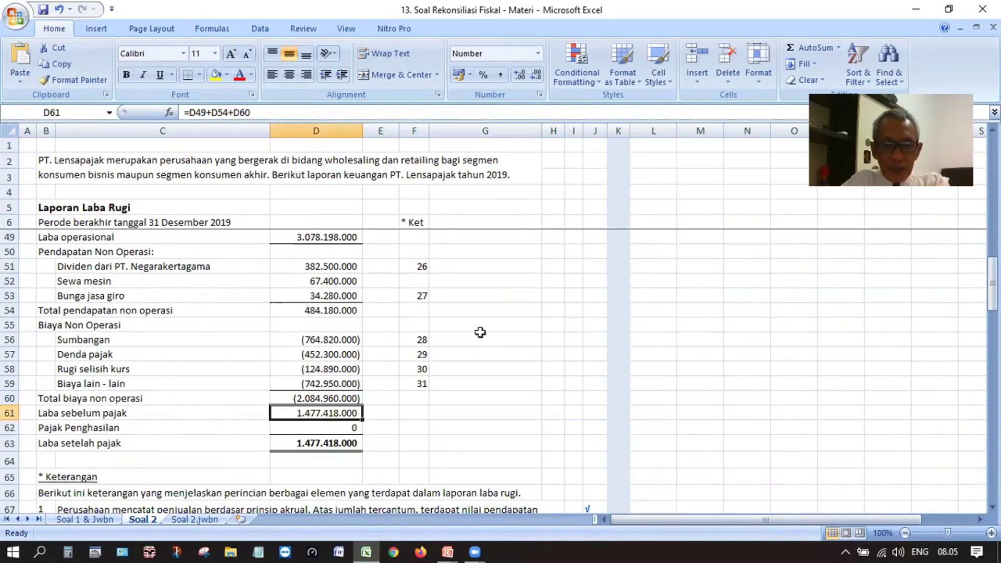
{"action": "left_click", "coordinate": [216, 75]}
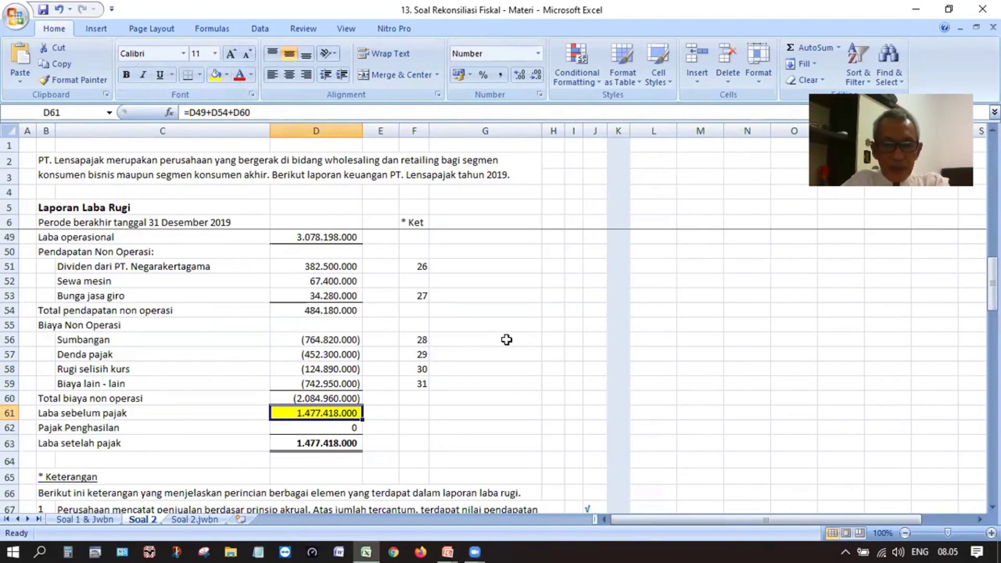
Step: Look over explanatory notes 1 to 32, including the tax credits in note 32, and the Pertanyaan section below them
{"action": "scroll", "coordinate": [506, 340], "scroll_direction": "down", "scroll_amount": 4}
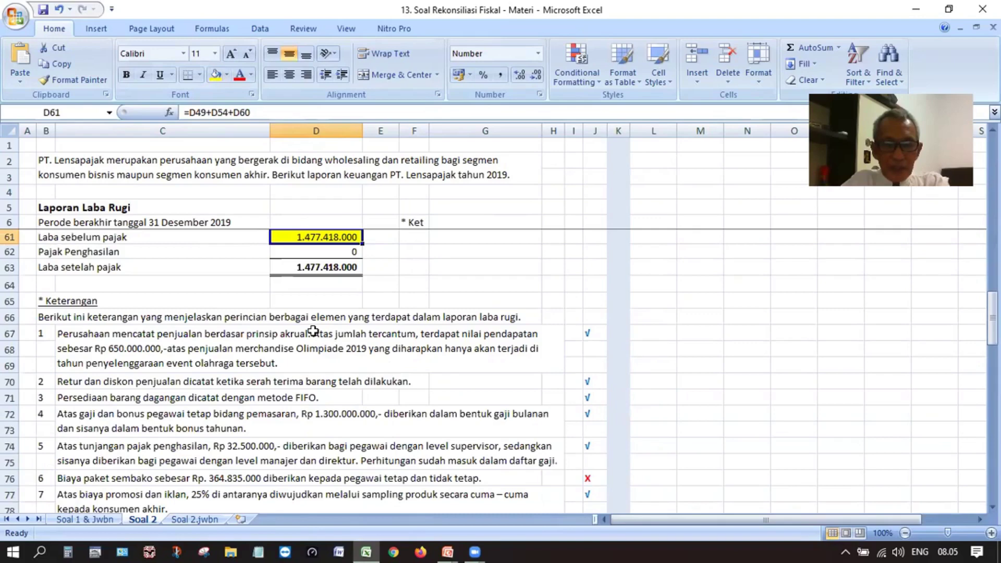
{"action": "scroll", "coordinate": [293, 334], "scroll_direction": "down", "scroll_amount": 1}
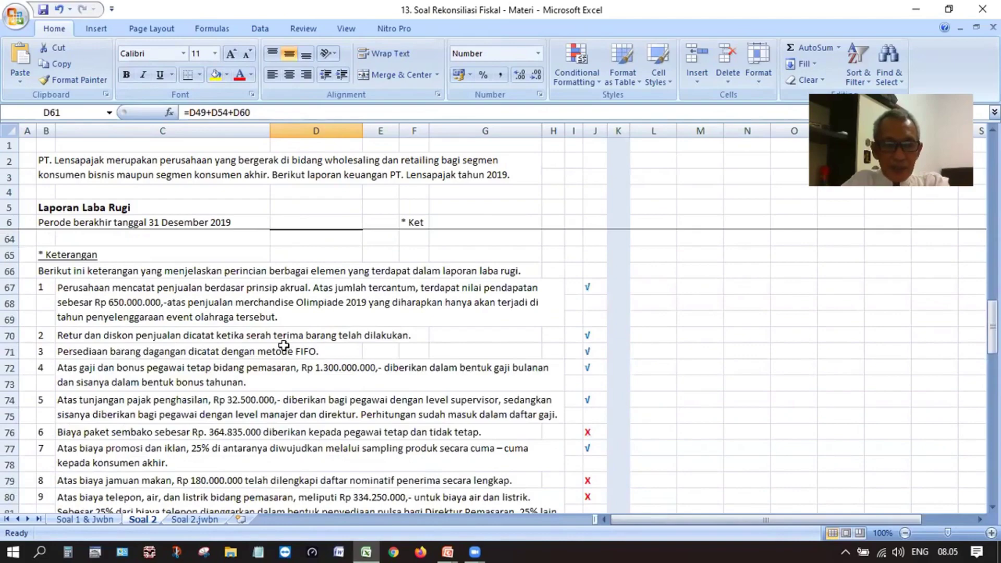
{"action": "scroll", "coordinate": [283, 346], "scroll_direction": "down", "scroll_amount": 11}
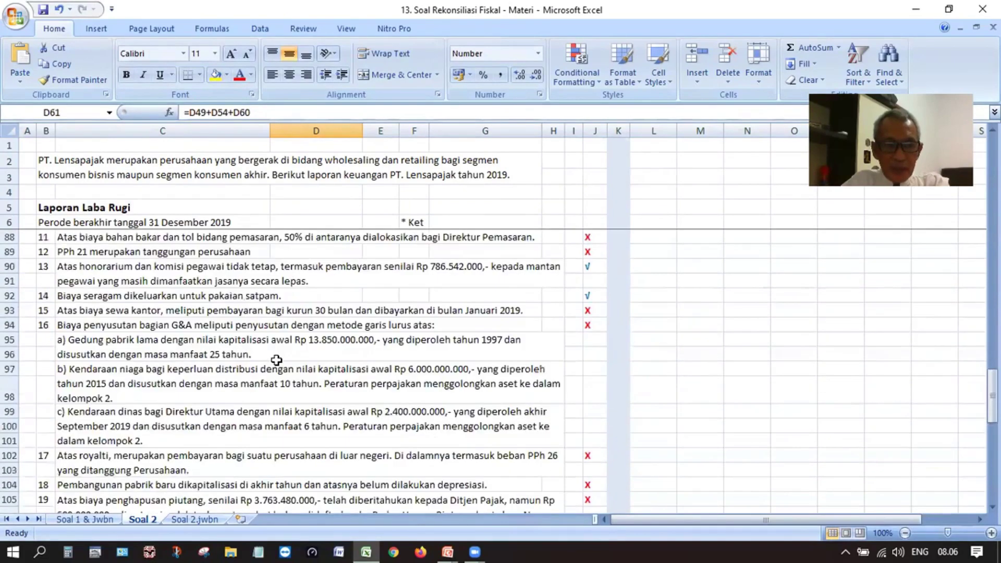
{"action": "scroll", "coordinate": [276, 358], "scroll_direction": "down", "scroll_amount": 6}
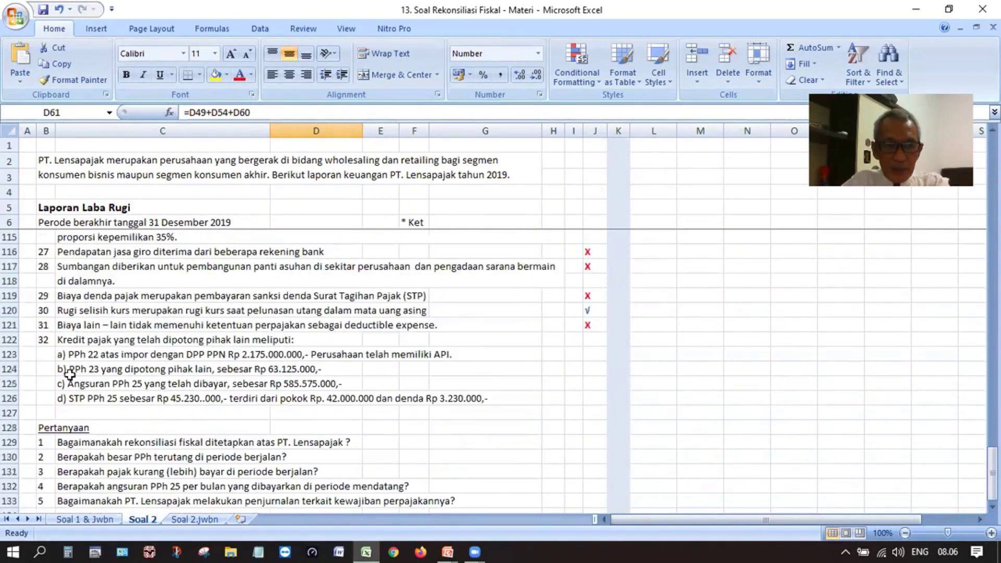
{"action": "left_click", "coordinate": [46, 345]}
{"action": "left_click", "coordinate": [323, 385]}
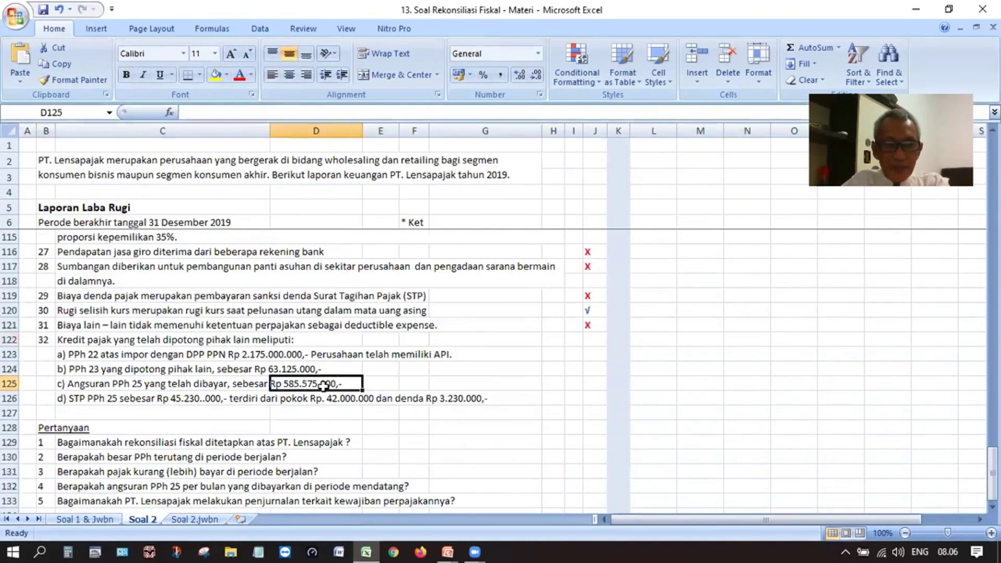
{"action": "scroll", "coordinate": [323, 388], "scroll_direction": "down", "scroll_amount": 2}
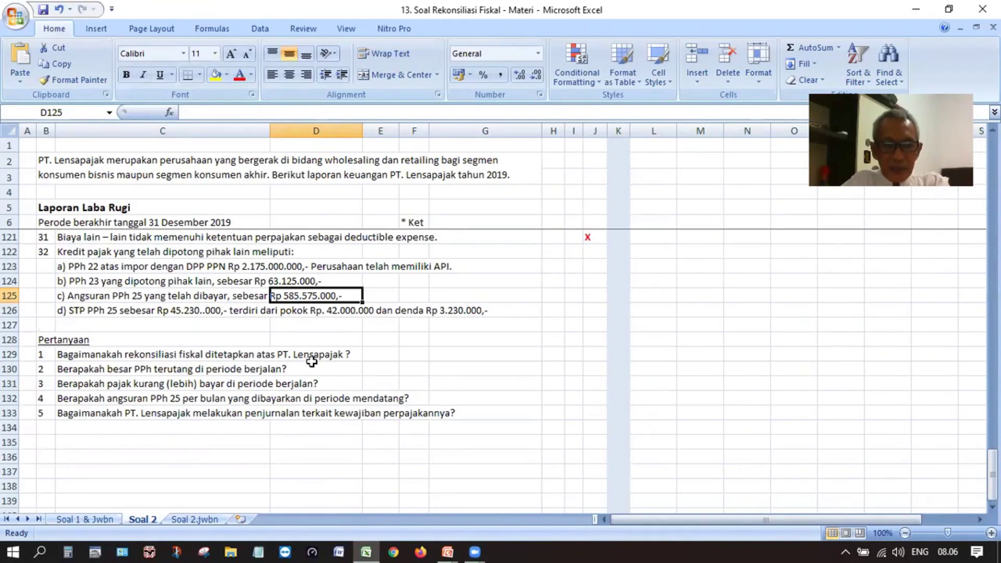
Step: Look over the income statement again and examine explanatory note 1 about accrual-based sales
{"action": "scroll", "coordinate": [311, 362], "scroll_direction": "up", "scroll_amount": 16}
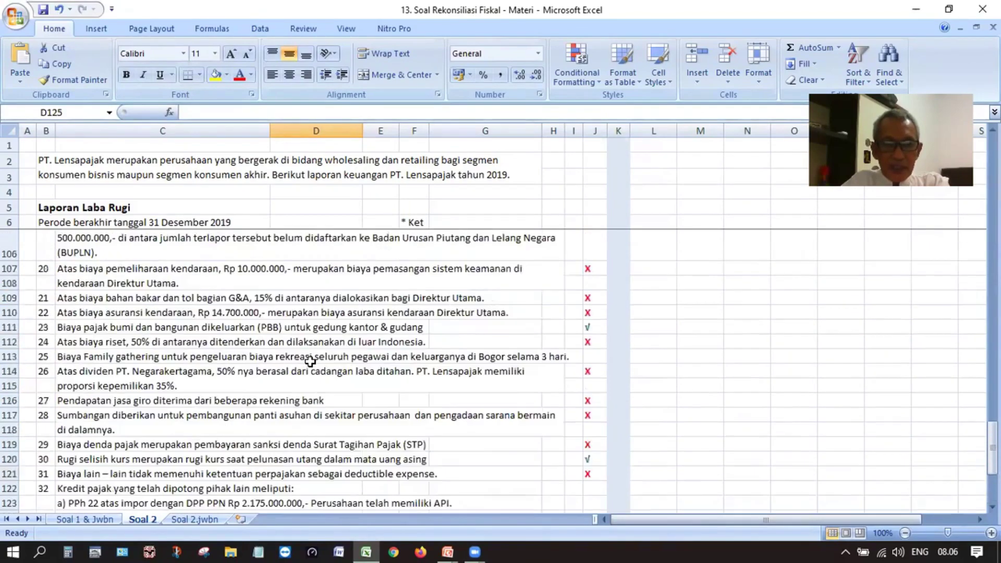
{"action": "scroll", "coordinate": [309, 362], "scroll_direction": "up", "scroll_amount": 20}
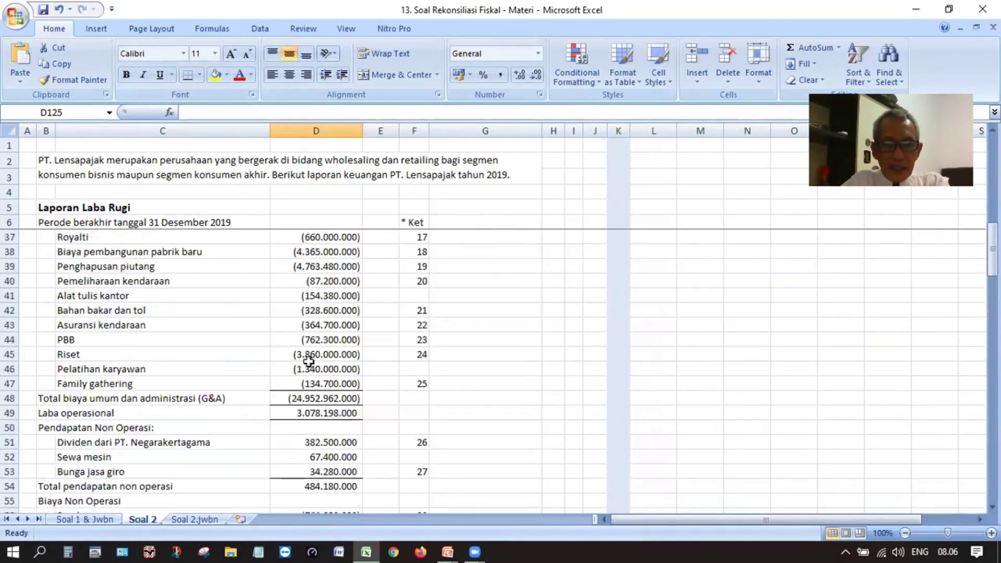
{"action": "scroll", "coordinate": [305, 361], "scroll_direction": "up", "scroll_amount": 2}
{"action": "scroll", "coordinate": [309, 363], "scroll_direction": "down", "scroll_amount": 13}
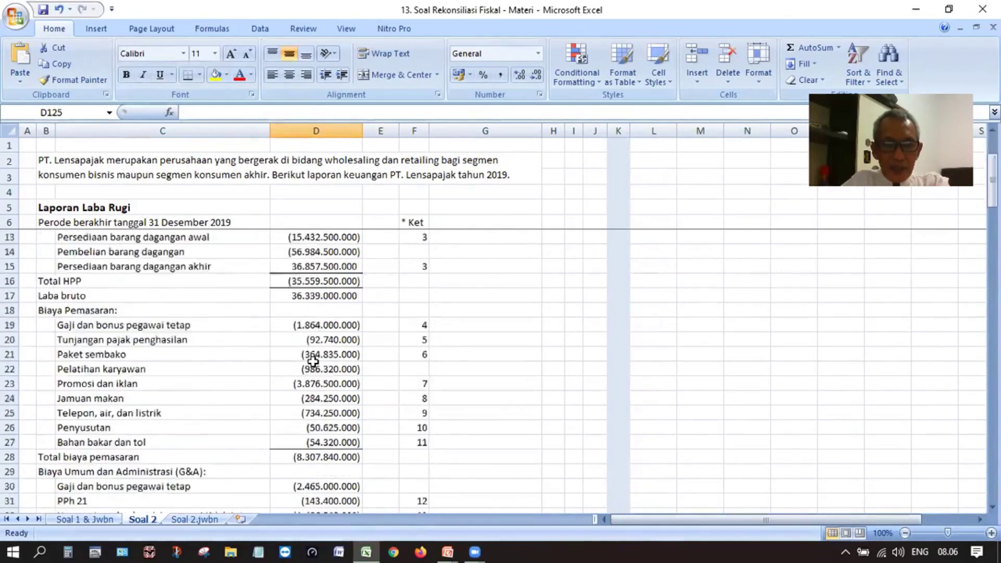
{"action": "scroll", "coordinate": [312, 364], "scroll_direction": "down", "scroll_amount": 6}
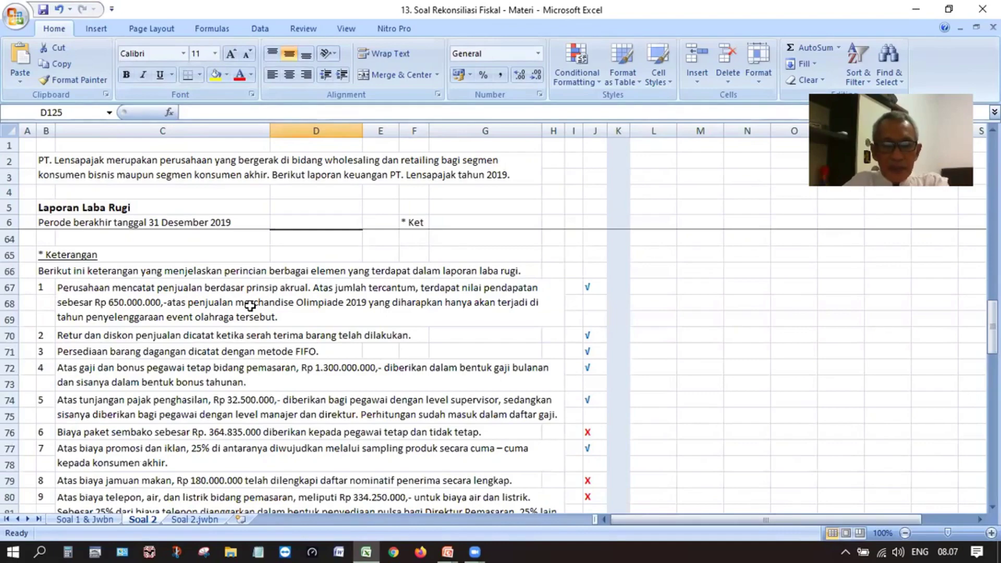
{"action": "scroll", "coordinate": [249, 306], "scroll_direction": "down", "scroll_amount": 1}
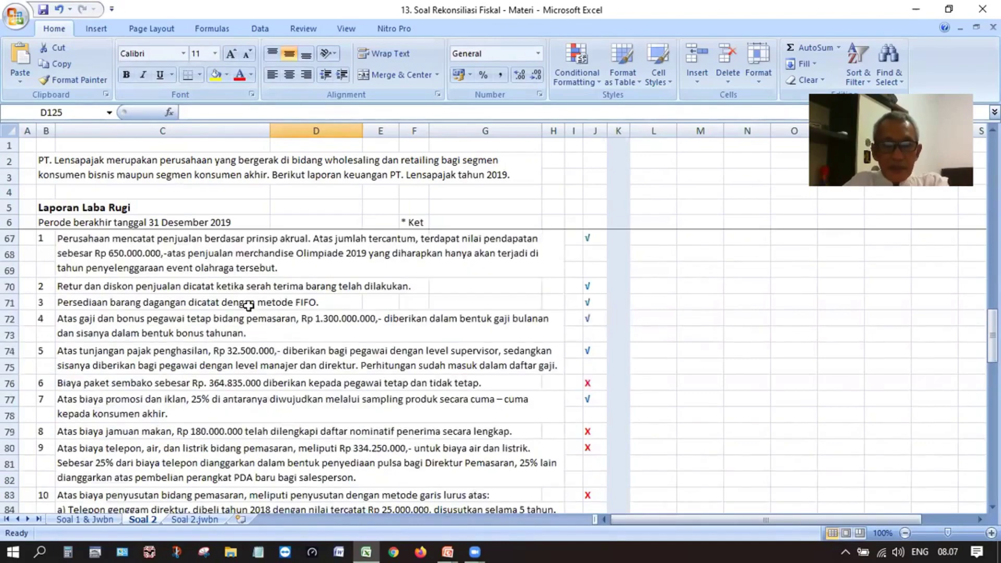
{"action": "scroll", "coordinate": [248, 306], "scroll_direction": "up", "scroll_amount": 1}
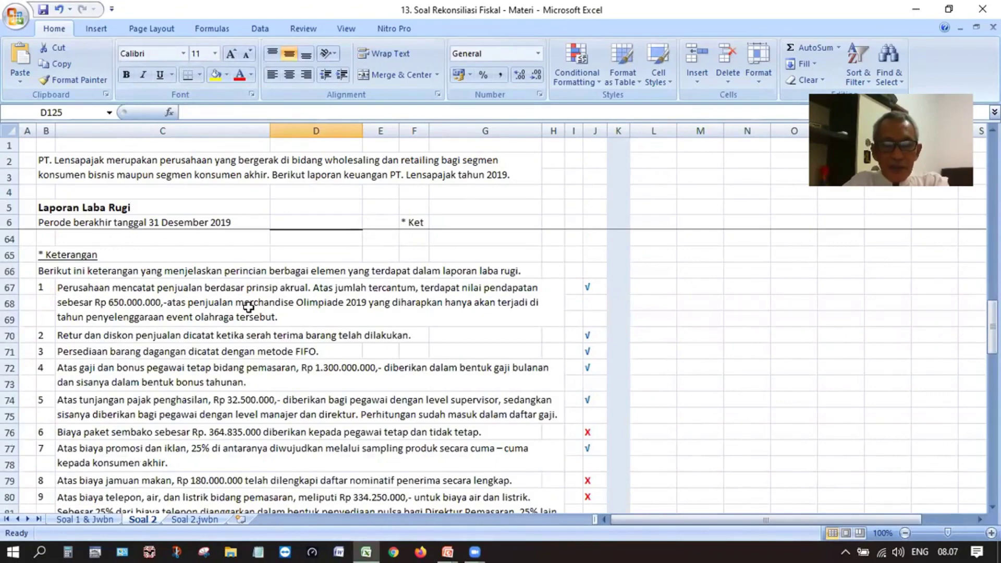
{"action": "scroll", "coordinate": [248, 307], "scroll_direction": "down", "scroll_amount": 1}
{"action": "scroll", "coordinate": [248, 308], "scroll_direction": "up", "scroll_amount": 1}
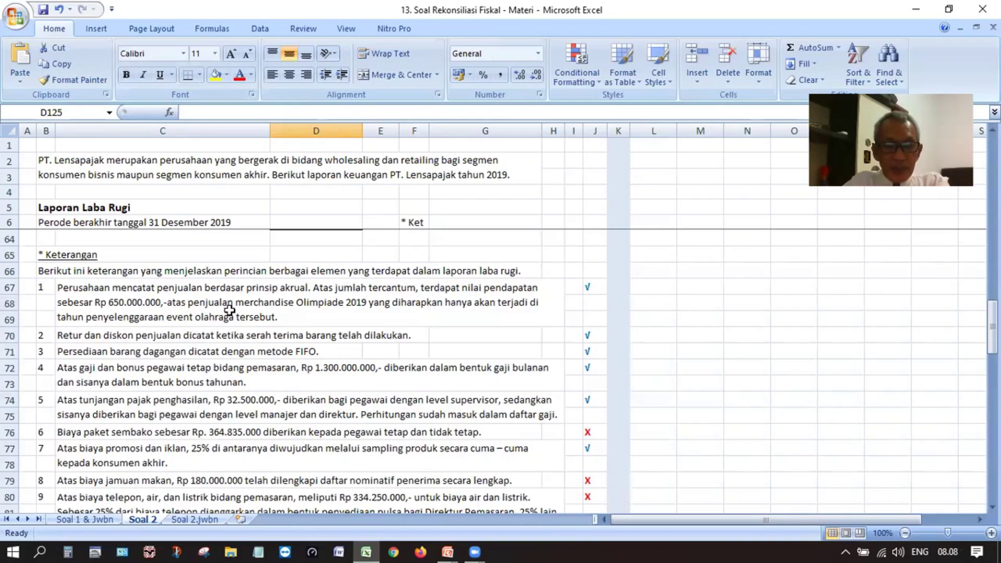
{"action": "scroll", "coordinate": [229, 311], "scroll_direction": "down", "scroll_amount": 1}
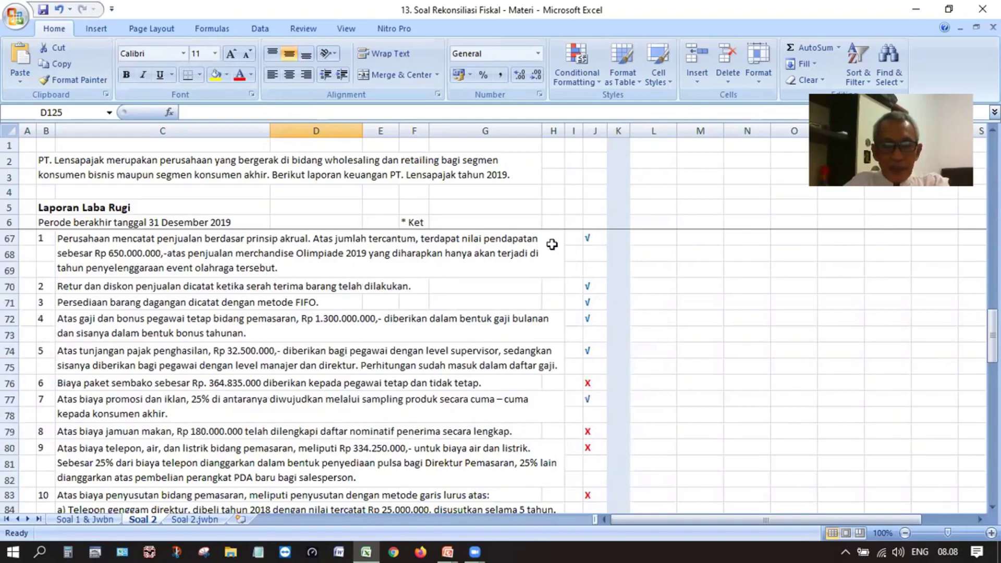
Step: Examine notes 1 to 5 one by one, covering sales, returns and discounts, FIFO inventory, marketing salaries and tax allowance
{"action": "left_click", "coordinate": [519, 255]}
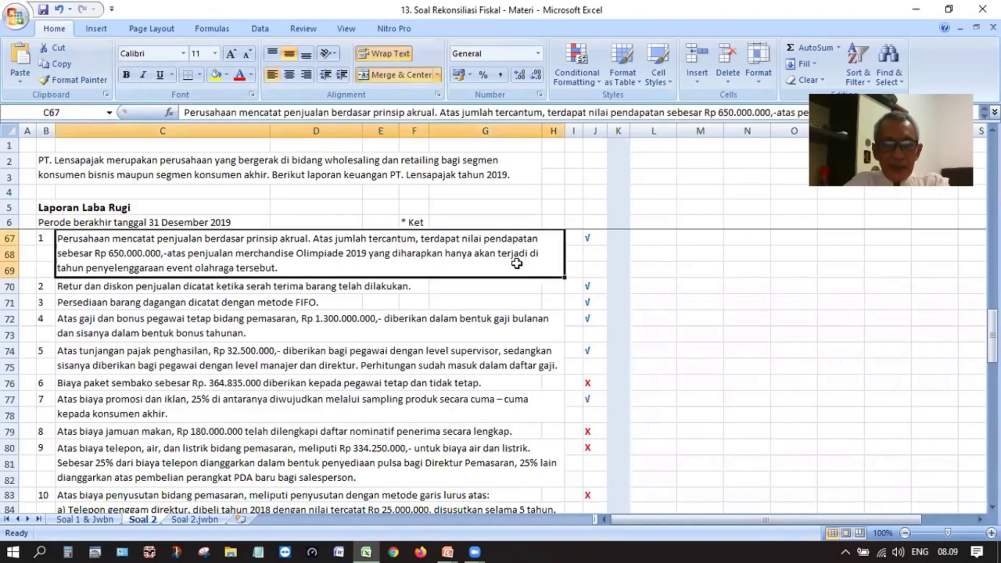
{"action": "left_click", "coordinate": [365, 291]}
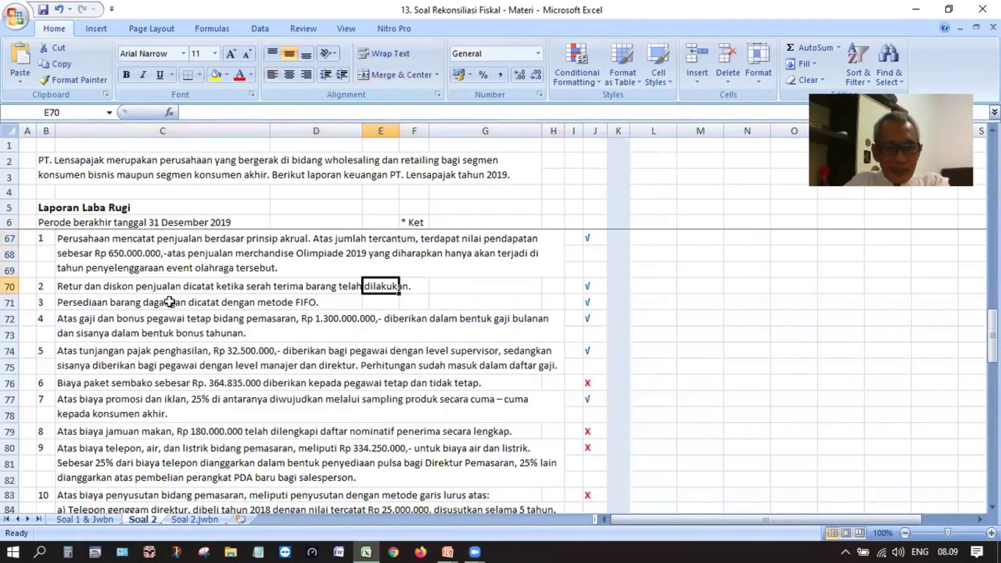
{"action": "left_click", "coordinate": [60, 290]}
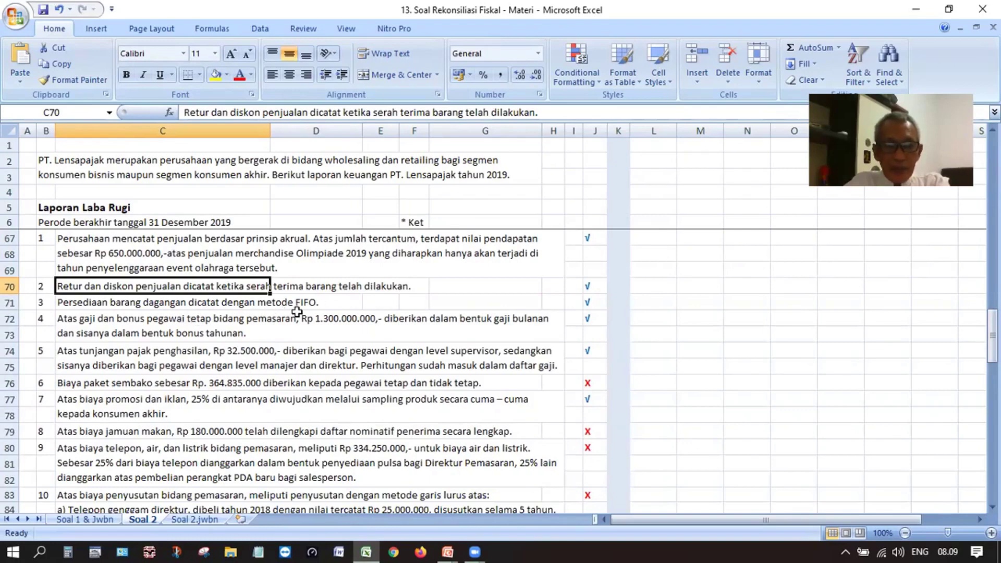
{"action": "left_click", "coordinate": [85, 304]}
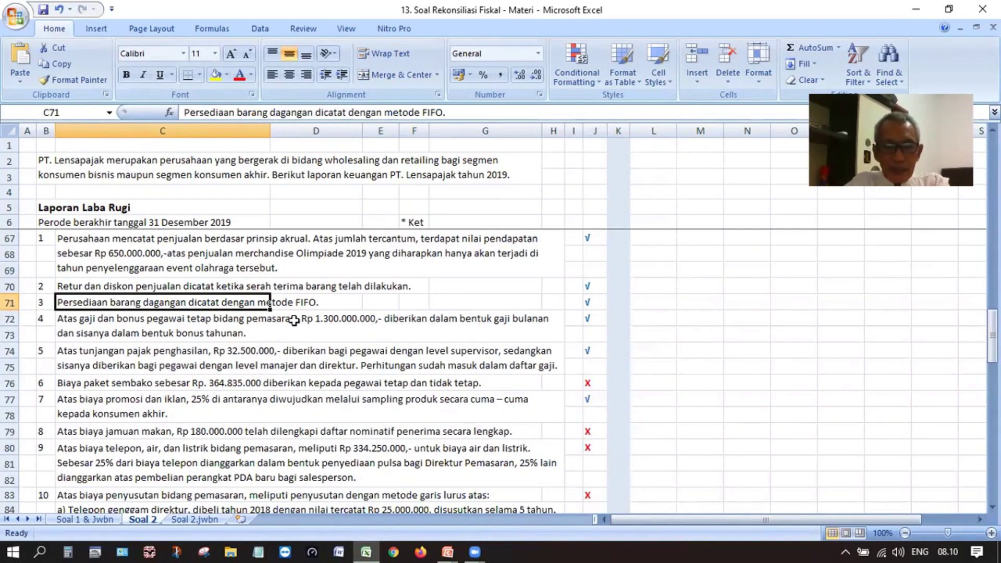
{"action": "left_click", "coordinate": [286, 335]}
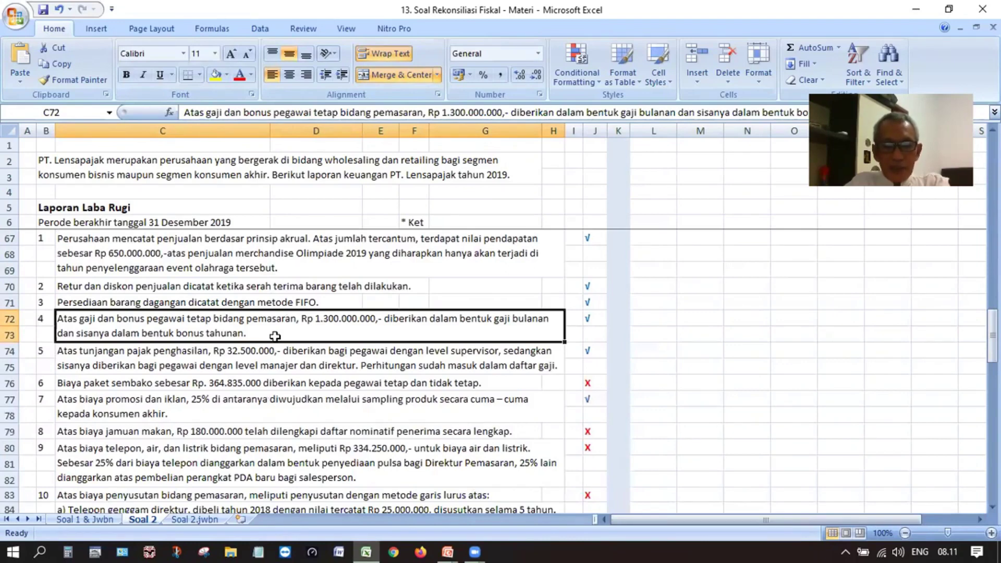
{"action": "left_click", "coordinate": [260, 357]}
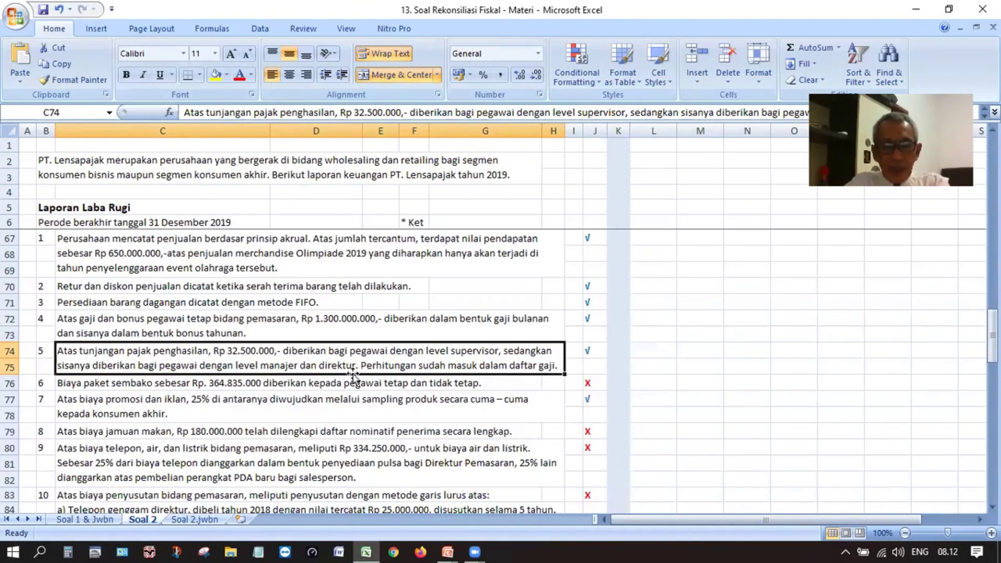
Step: Examine notes 6 to 9 on food packages, promotion, meals, and telephone, water and electricity costs
{"action": "left_click", "coordinate": [341, 383]}
{"action": "scroll", "coordinate": [341, 383], "scroll_direction": "down", "scroll_amount": 2}
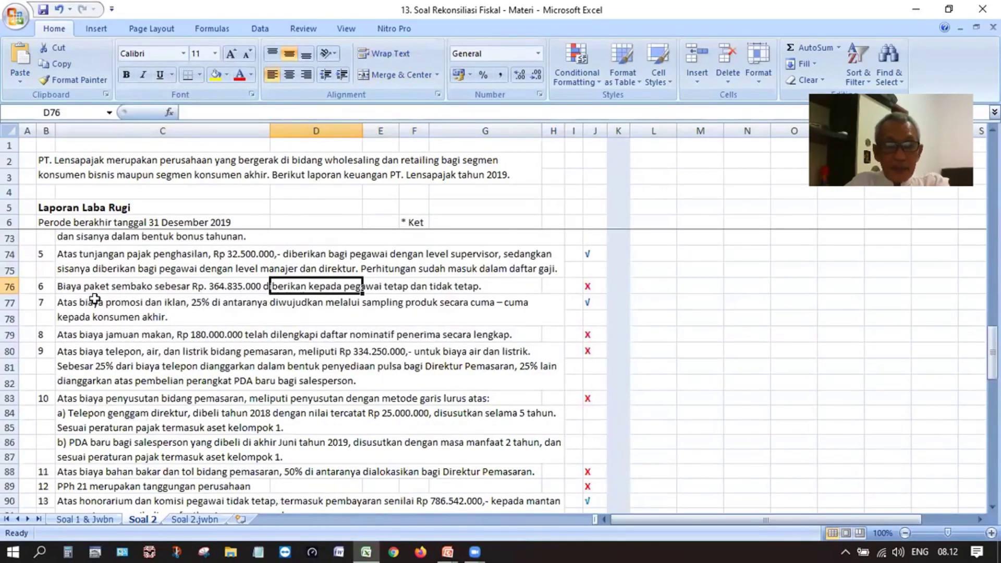
{"action": "left_click", "coordinate": [48, 288]}
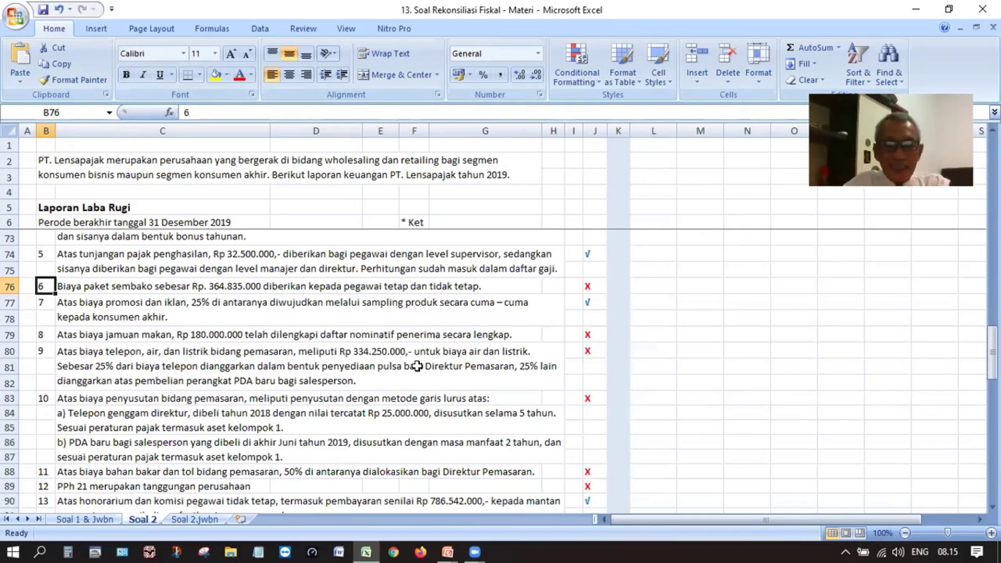
{"action": "left_click", "coordinate": [334, 368]}
{"action": "scroll", "coordinate": [336, 373], "scroll_direction": "down", "scroll_amount": 1}
{"action": "left_click", "coordinate": [46, 306]}
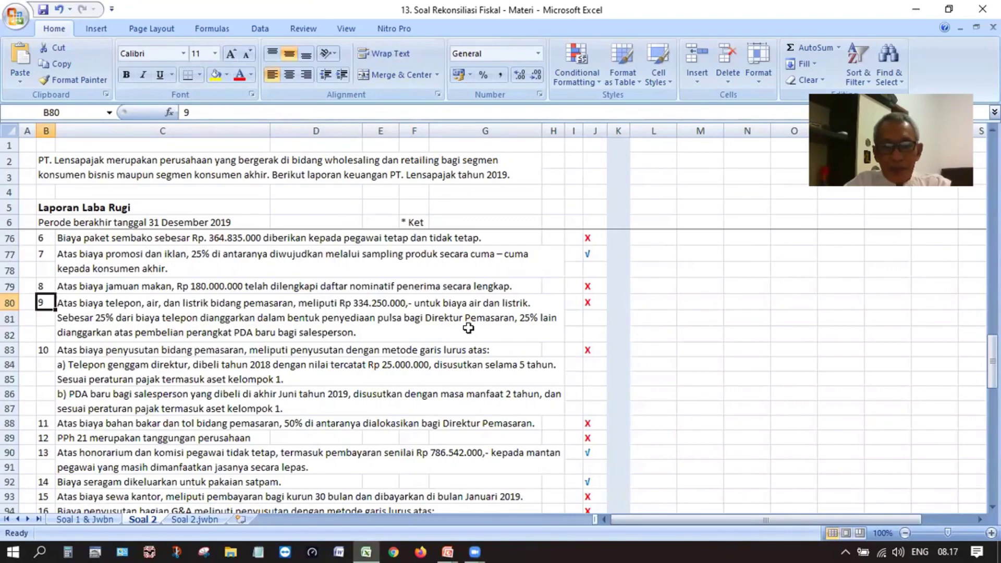
Step: Examine notes 10 to 13 on marketing depreciation, fuel and tolls, PPh 21 and non-permanent employee fees
{"action": "scroll", "coordinate": [109, 387], "scroll_direction": "down", "scroll_amount": 1}
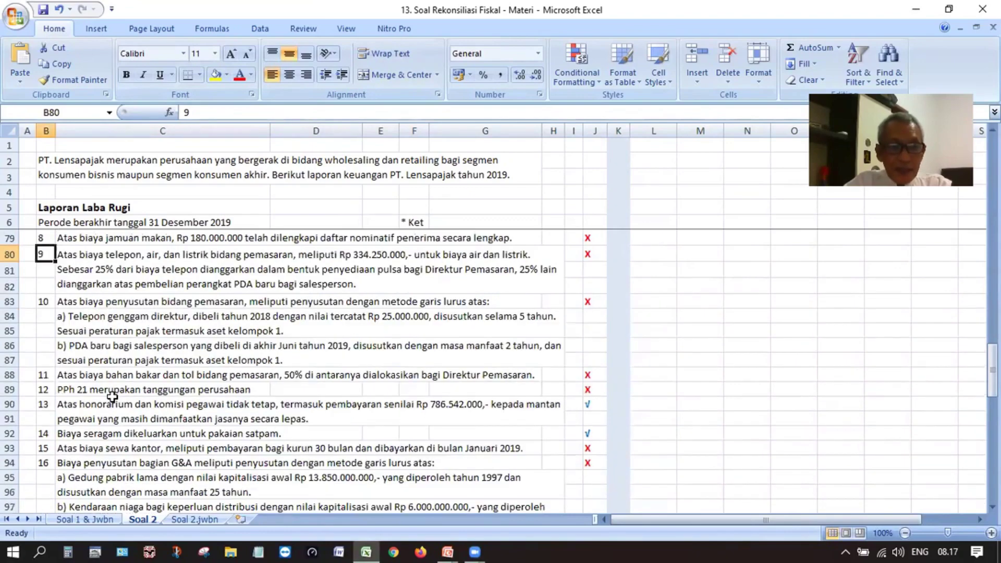
{"action": "left_click", "coordinate": [43, 302]}
{"action": "scroll", "coordinate": [125, 399], "scroll_direction": "down", "scroll_amount": 1}
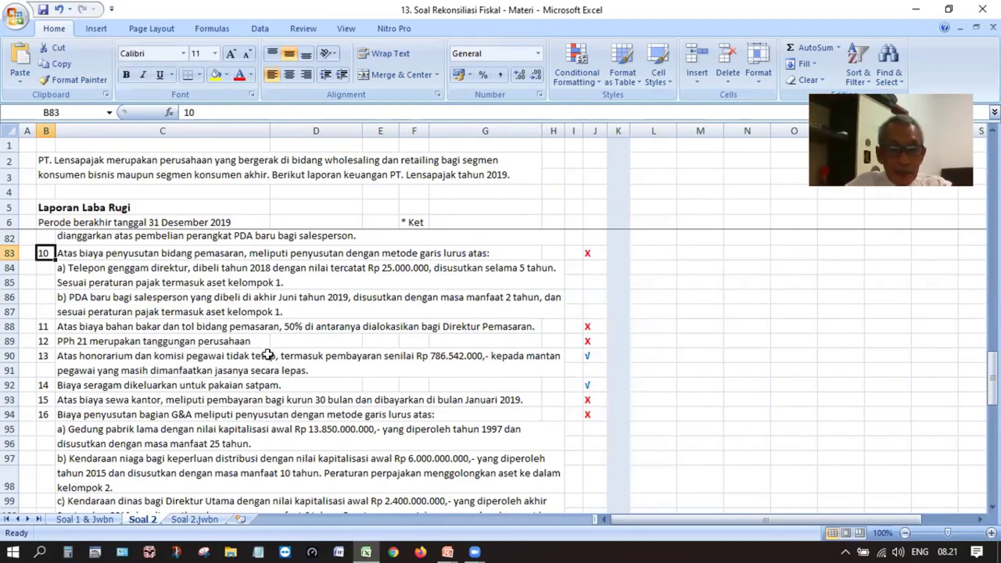
{"action": "left_click", "coordinate": [48, 361]}
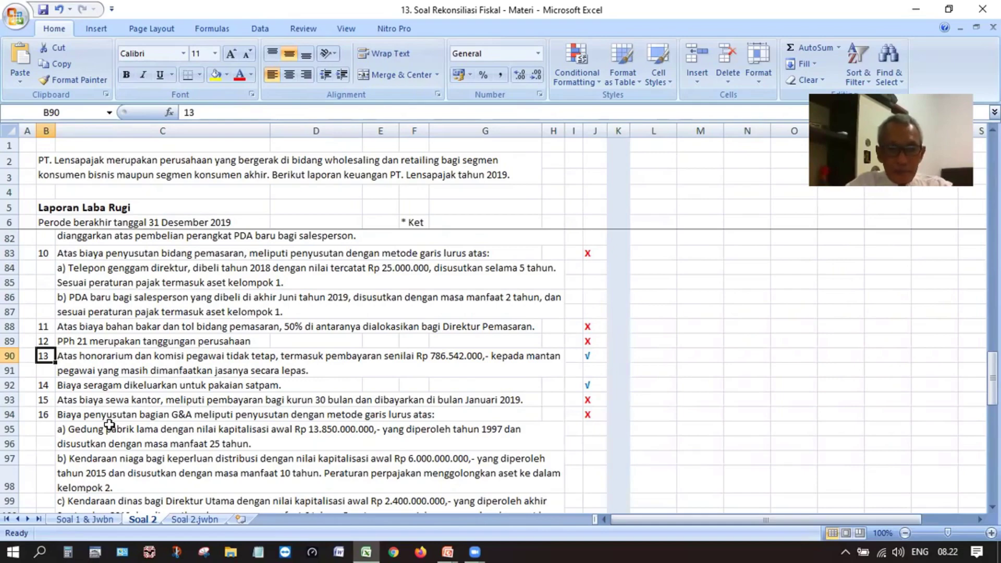
Step: Examine notes 14 and 15 on security guard uniforms and the 30-month office rent paid in January 2019
{"action": "left_click", "coordinate": [46, 387]}
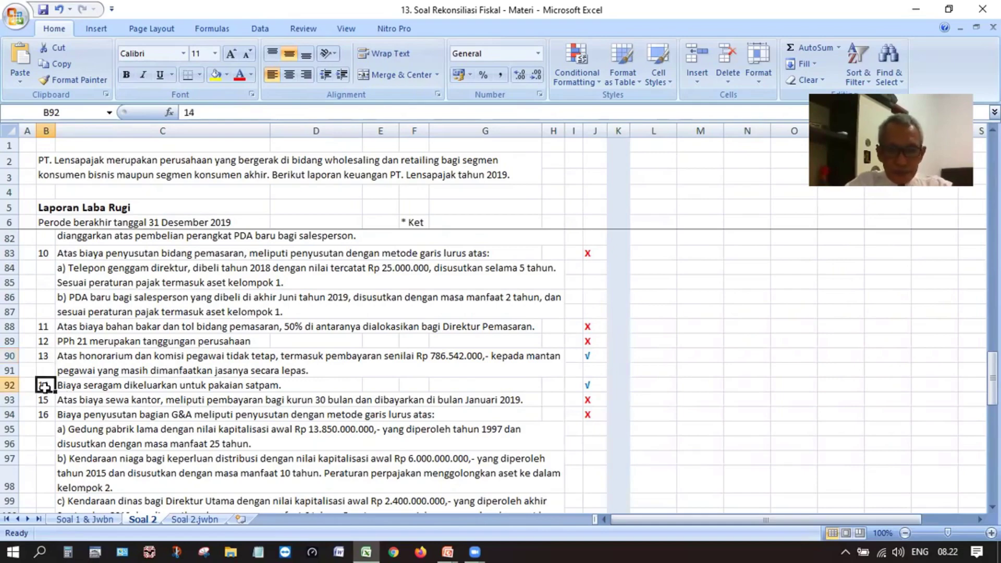
{"action": "scroll", "coordinate": [47, 394], "scroll_direction": "down", "scroll_amount": 2}
{"action": "scroll", "coordinate": [52, 393], "scroll_direction": "up", "scroll_amount": 1}
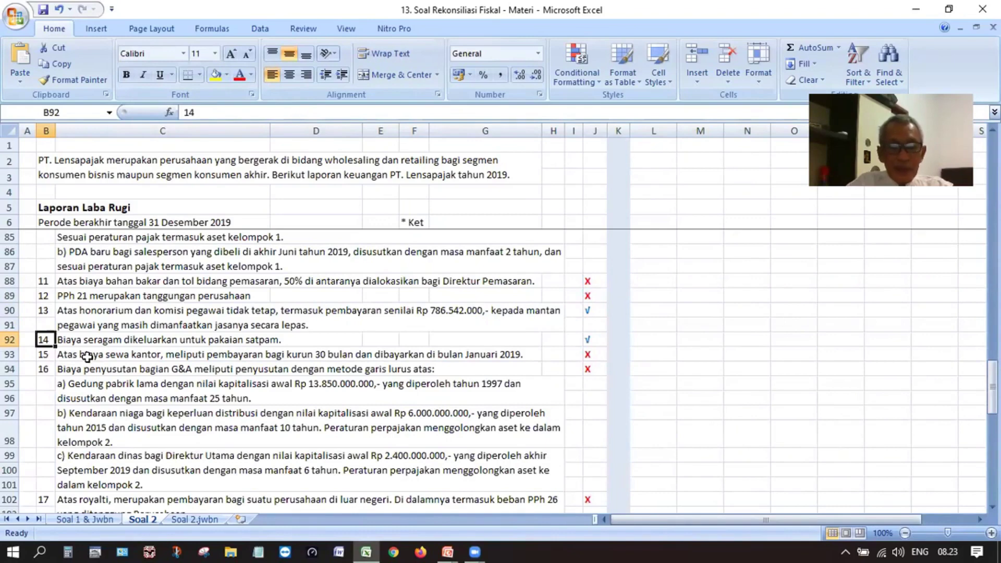
{"action": "left_click", "coordinate": [44, 357]}
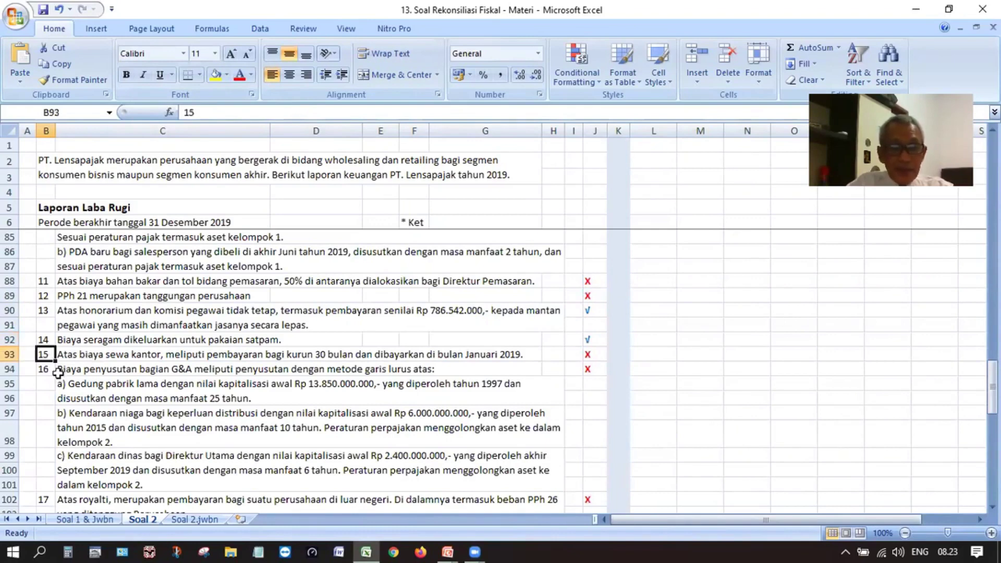
Step: Examine note 16's G&A depreciation items one by one: old factory building, commercial vehicles and the President Director's official vehicle
{"action": "scroll", "coordinate": [114, 407], "scroll_direction": "down", "scroll_amount": 2}
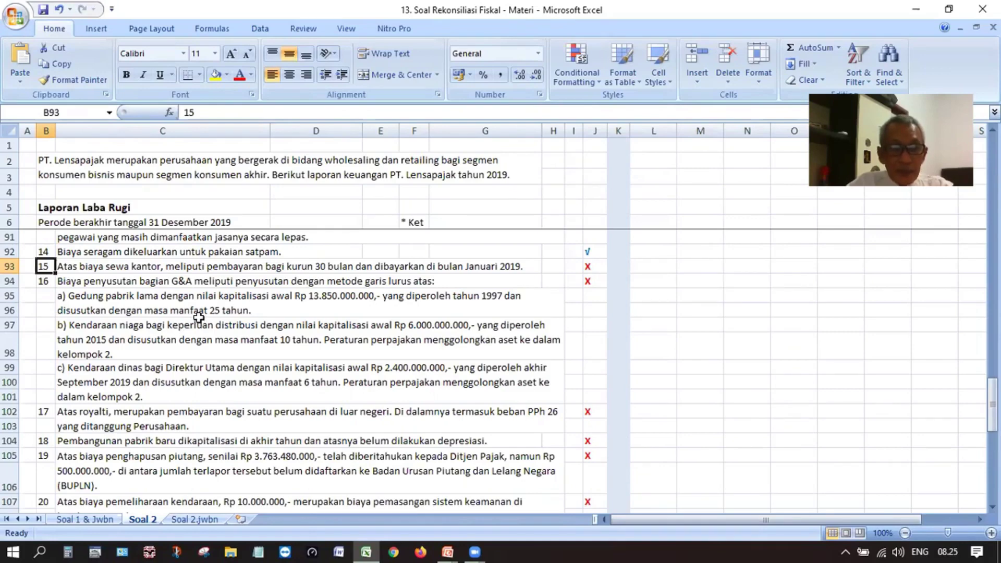
{"action": "left_click", "coordinate": [150, 300]}
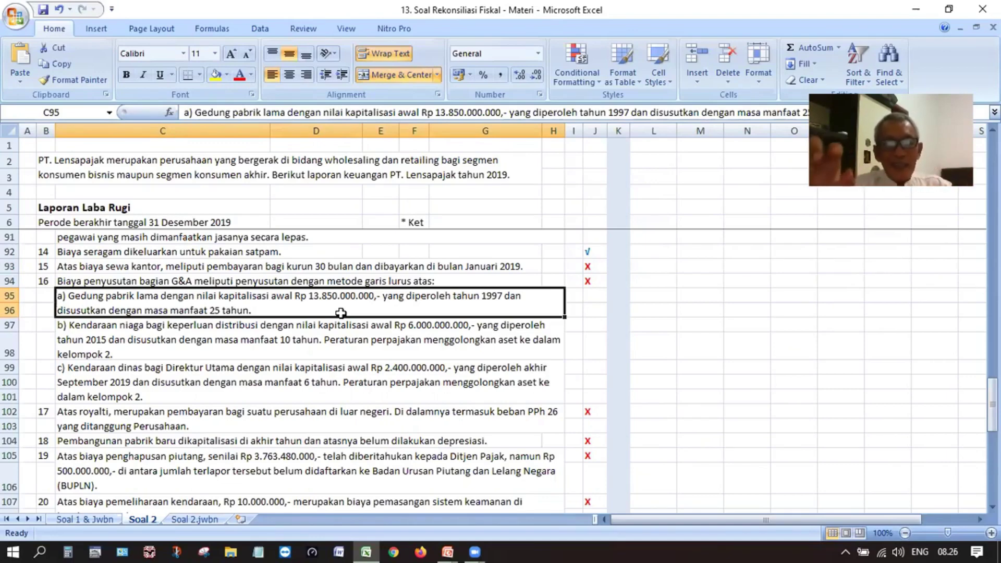
{"action": "left_click", "coordinate": [299, 335]}
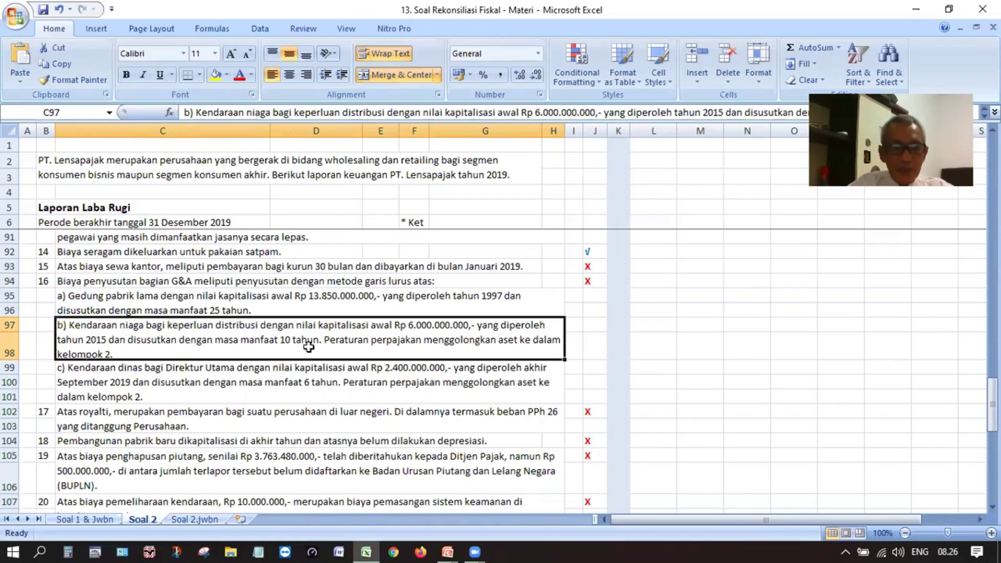
{"action": "left_click", "coordinate": [296, 387]}
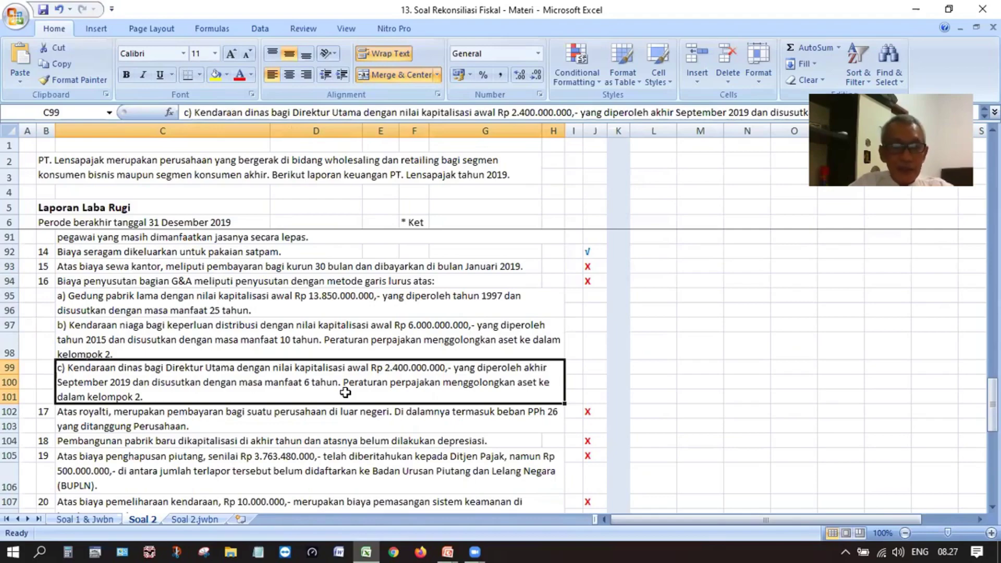
Step: Examine notes 17 to 20 on royalties, new factory construction, receivable write-offs and vehicle maintenance
{"action": "left_click", "coordinate": [234, 424]}
{"action": "scroll", "coordinate": [237, 427], "scroll_direction": "down", "scroll_amount": 2}
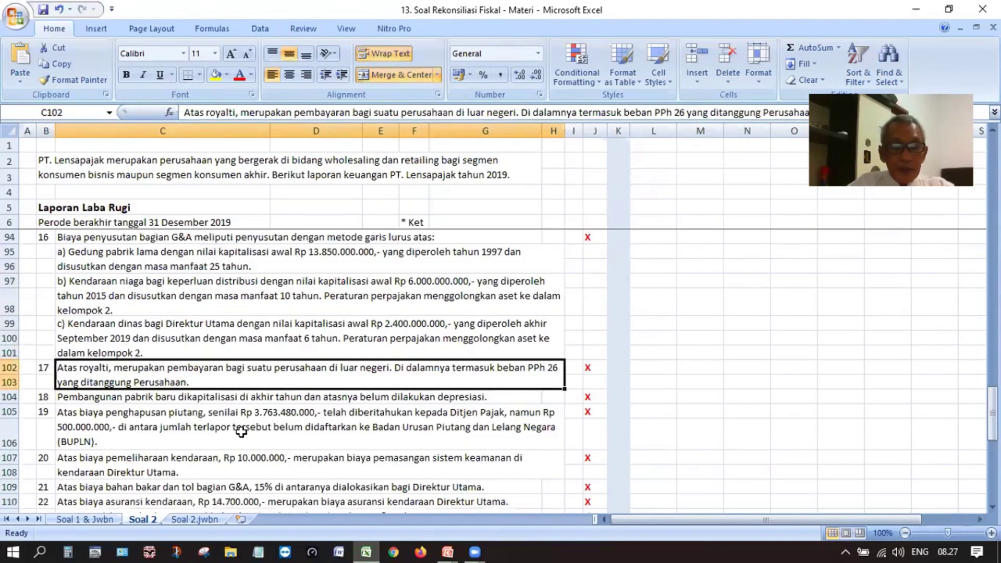
{"action": "scroll", "coordinate": [241, 431], "scroll_direction": "down", "scroll_amount": 1}
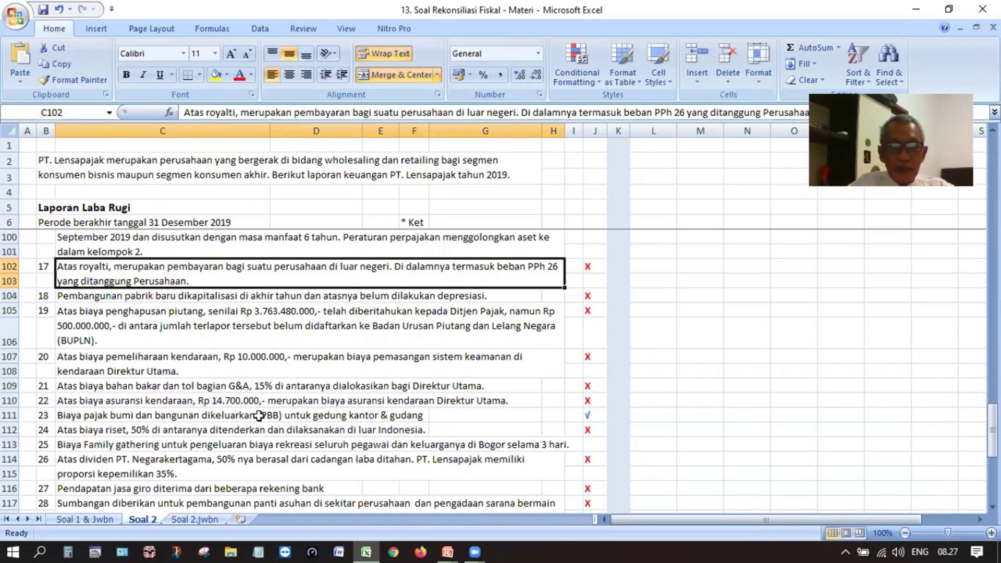
{"action": "left_click", "coordinate": [45, 266]}
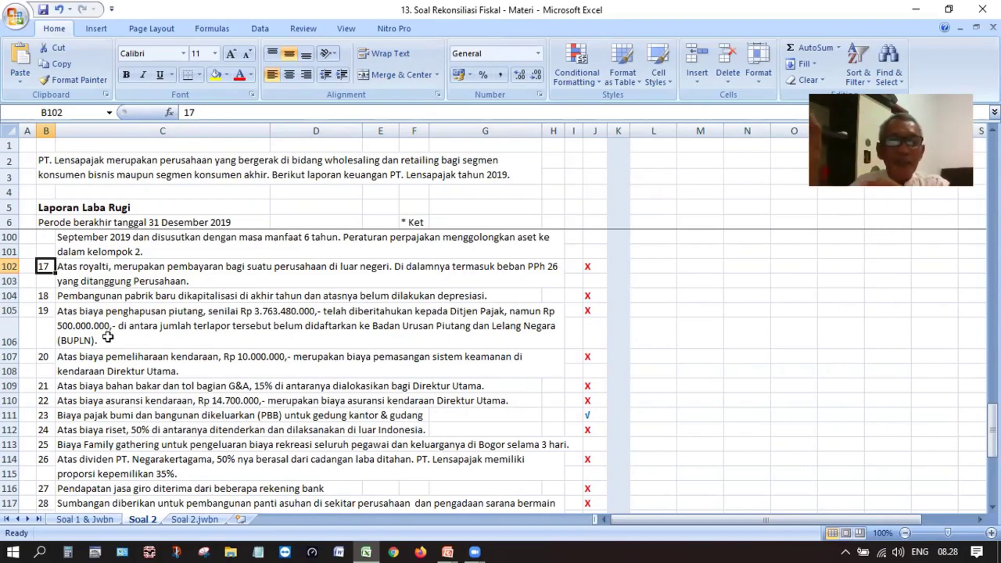
{"action": "left_click", "coordinate": [46, 300]}
{"action": "scroll", "coordinate": [121, 349], "scroll_direction": "down", "scroll_amount": 1}
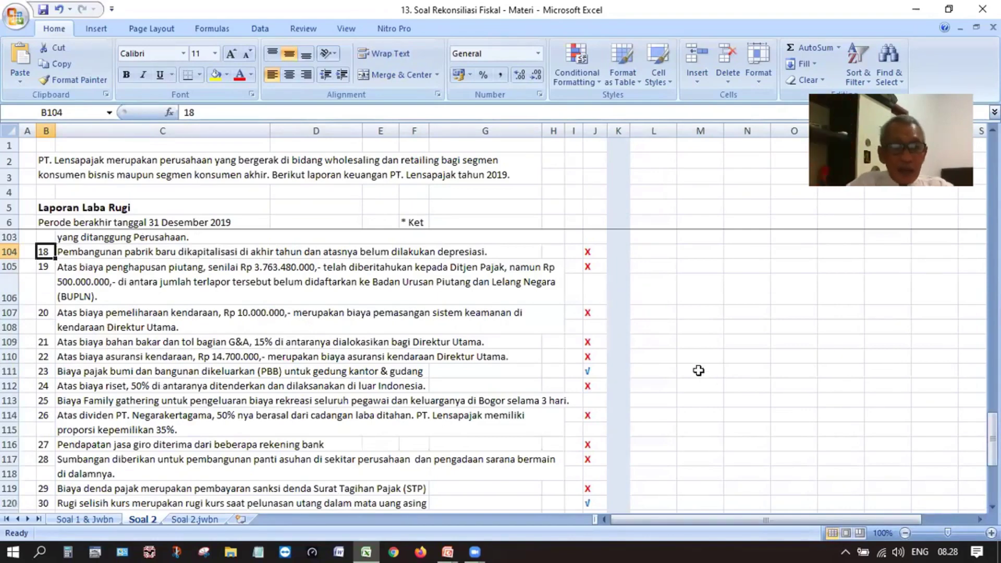
{"action": "left_click", "coordinate": [47, 269]}
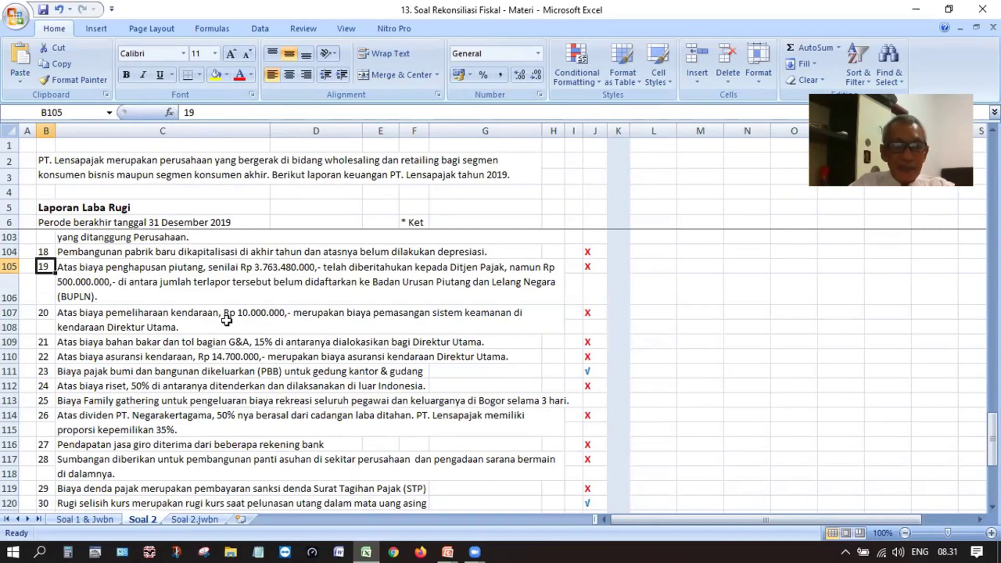
{"action": "left_click", "coordinate": [44, 312]}
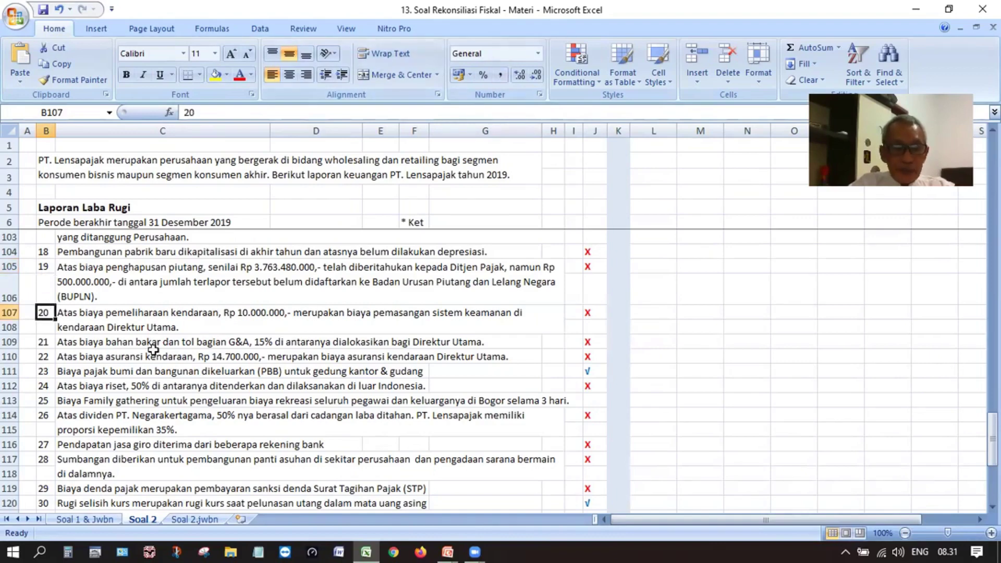
Step: Examine notes 21 to 25 on G&A fuel and tolls, vehicle insurance, PBB, research and family gathering costs
{"action": "scroll", "coordinate": [194, 420], "scroll_direction": "down", "scroll_amount": 1}
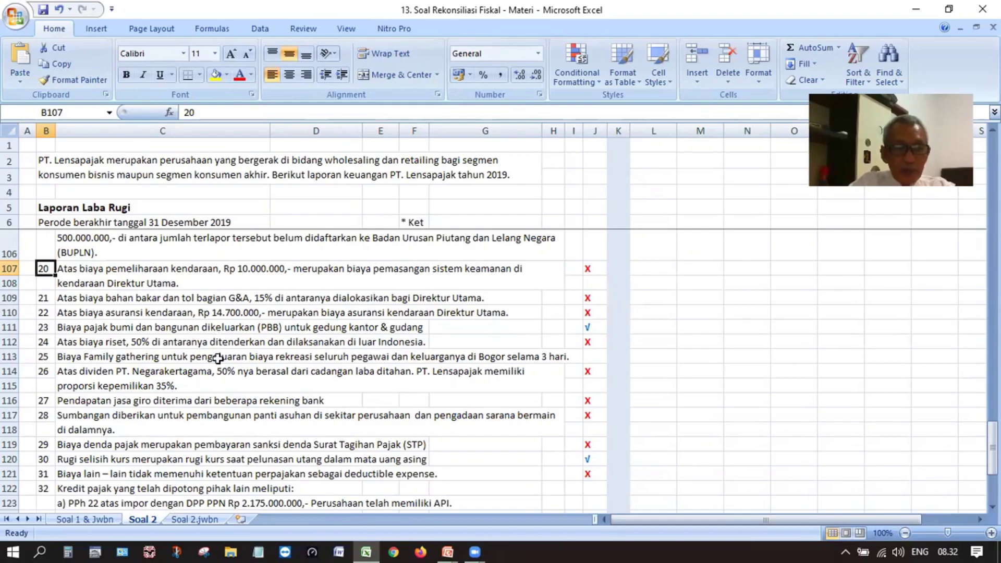
{"action": "key", "text": "Down"}
{"action": "key", "text": "Down"}
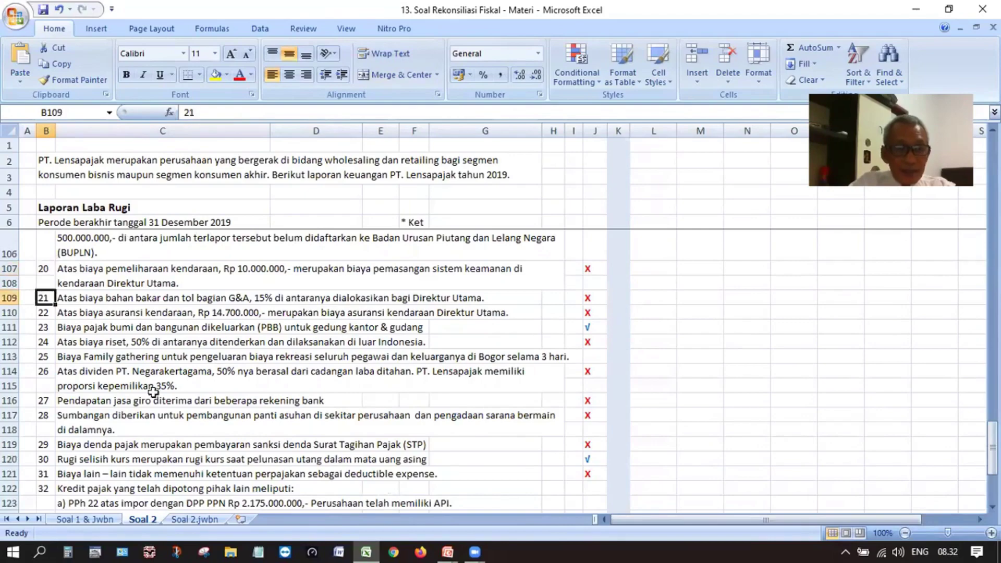
{"action": "scroll", "coordinate": [173, 410], "scroll_direction": "down", "scroll_amount": 1}
{"action": "scroll", "coordinate": [173, 410], "scroll_direction": "up", "scroll_amount": 1}
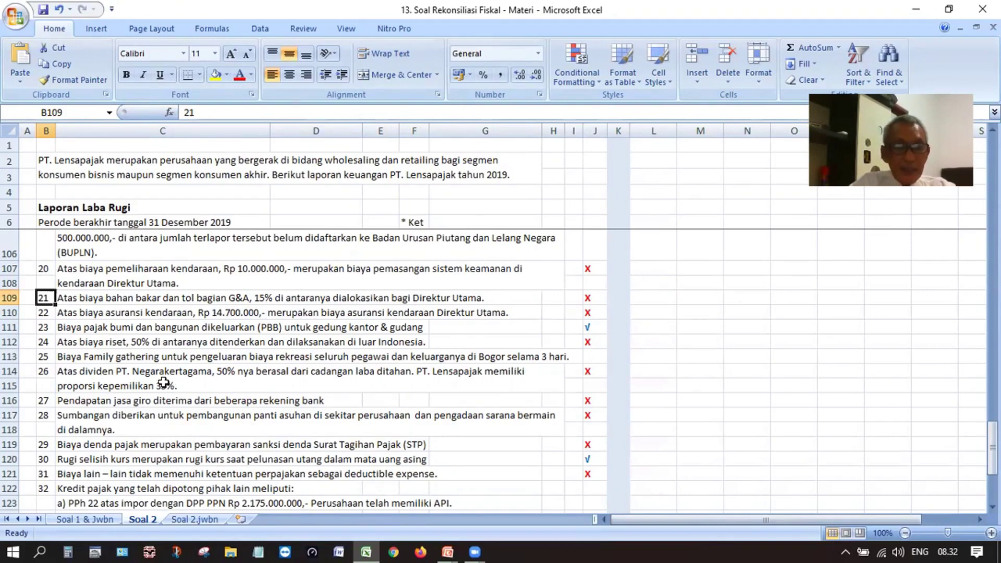
{"action": "left_click", "coordinate": [39, 329]}
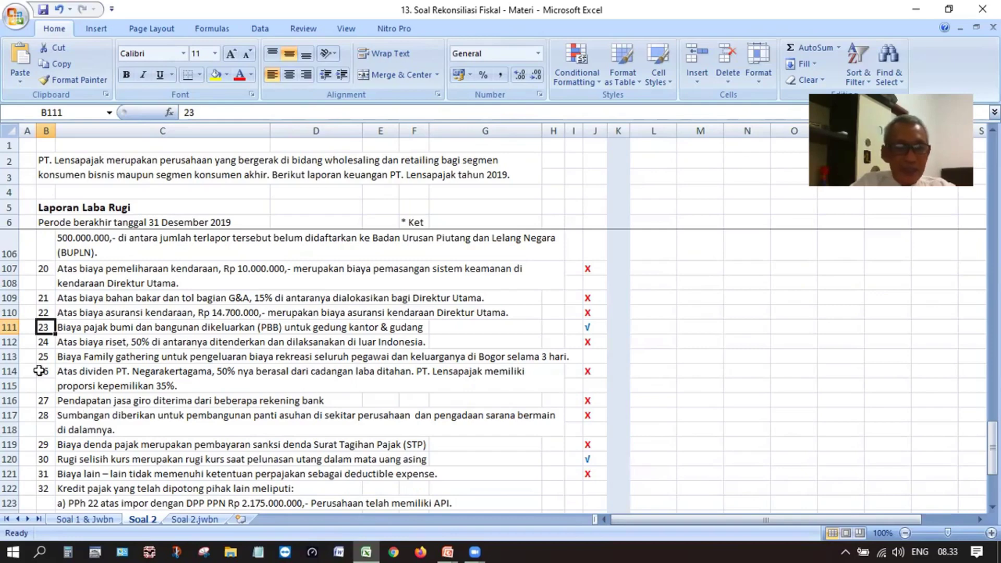
{"action": "left_click", "coordinate": [42, 344]}
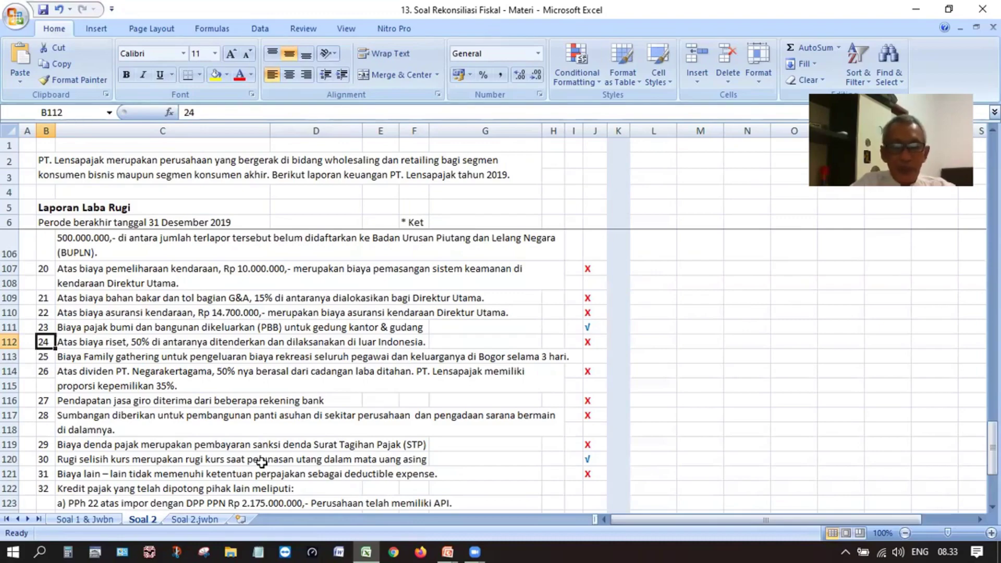
{"action": "left_click", "coordinate": [46, 353]}
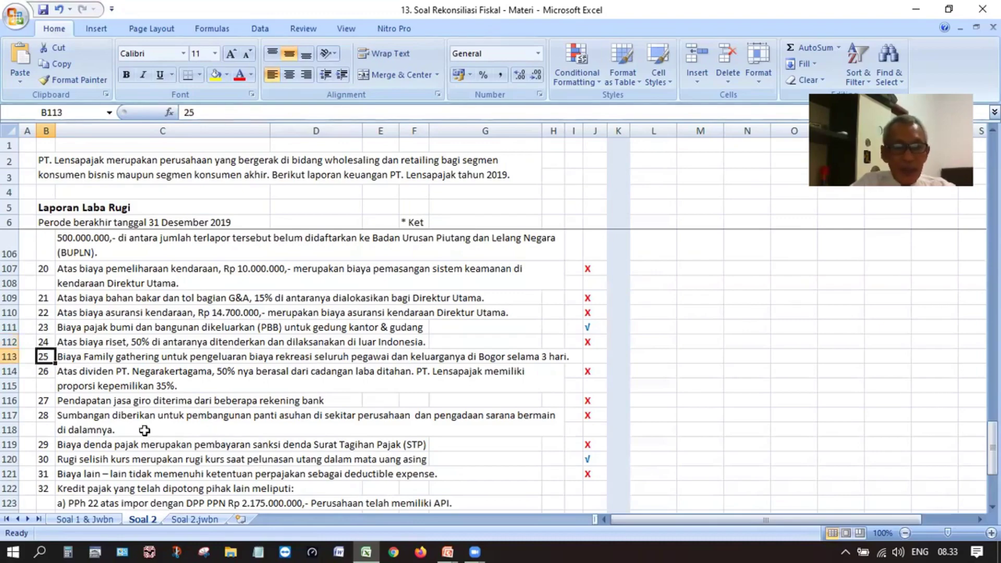
Step: Copy the red X mark from note 24 (J112) to the family gathering note 25 in J113
{"action": "scroll", "coordinate": [161, 457], "scroll_direction": "down", "scroll_amount": 1}
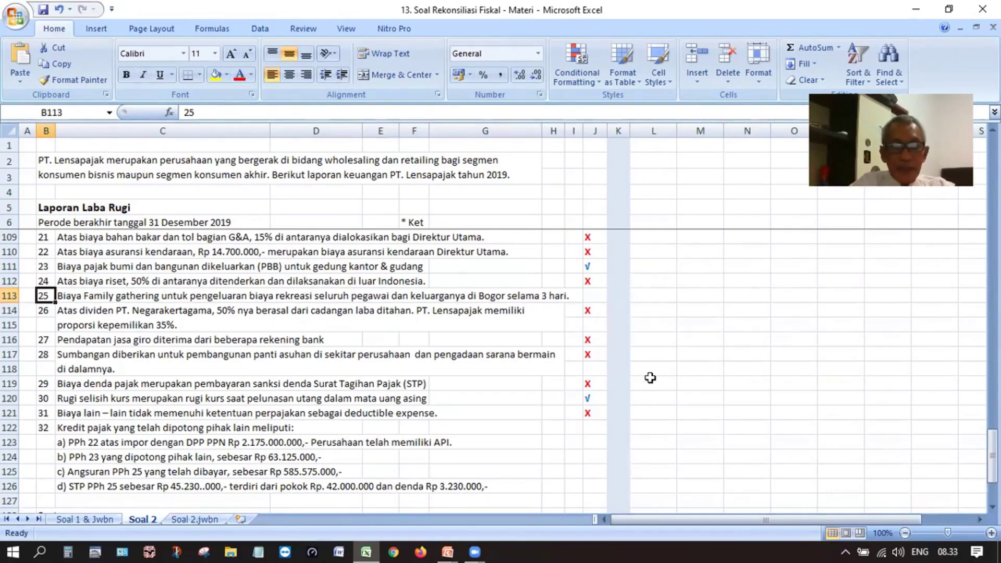
{"action": "left_click", "coordinate": [589, 282]}
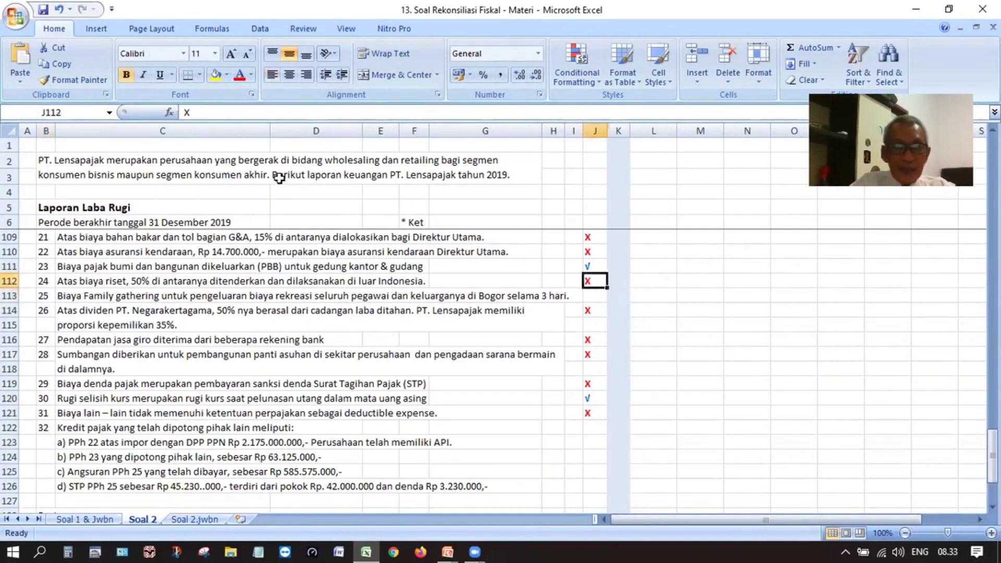
{"action": "left_click", "coordinate": [57, 64]}
{"action": "left_click", "coordinate": [595, 295]}
{"action": "key", "text": "Return"}
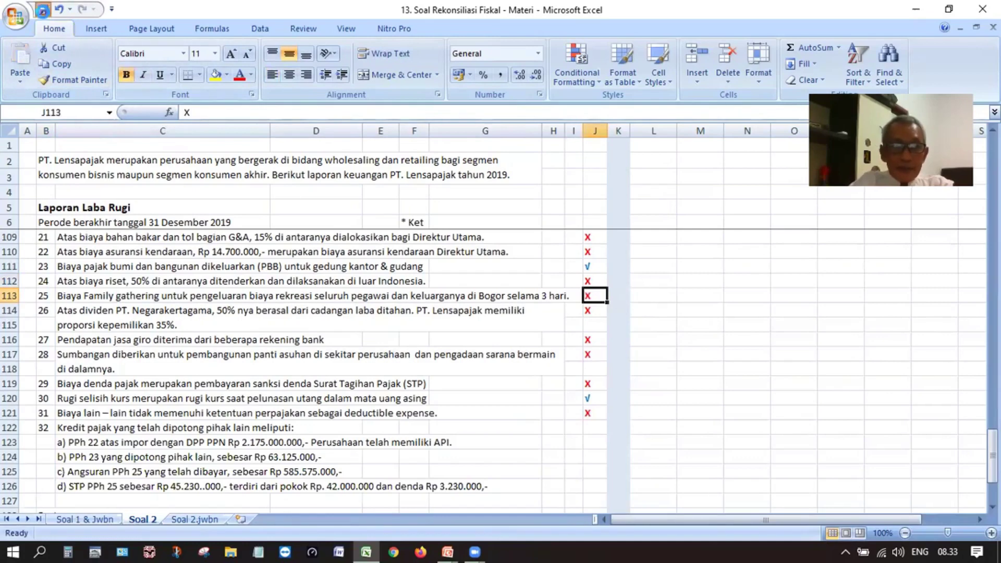
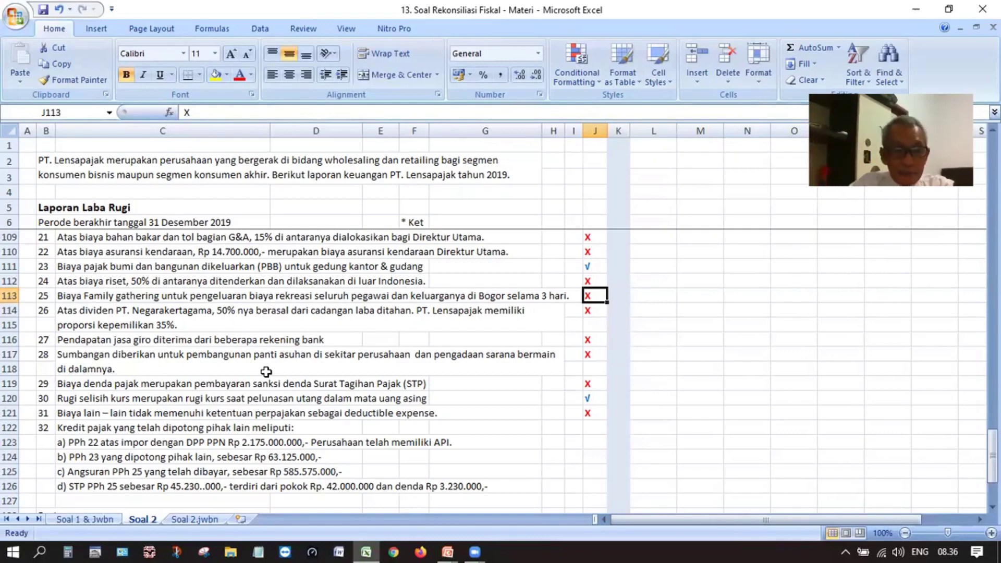
Step: Examine notes 29 to 31 on tax penalties, foreign exchange losses and miscellaneous expenses
{"action": "left_click", "coordinate": [43, 388]}
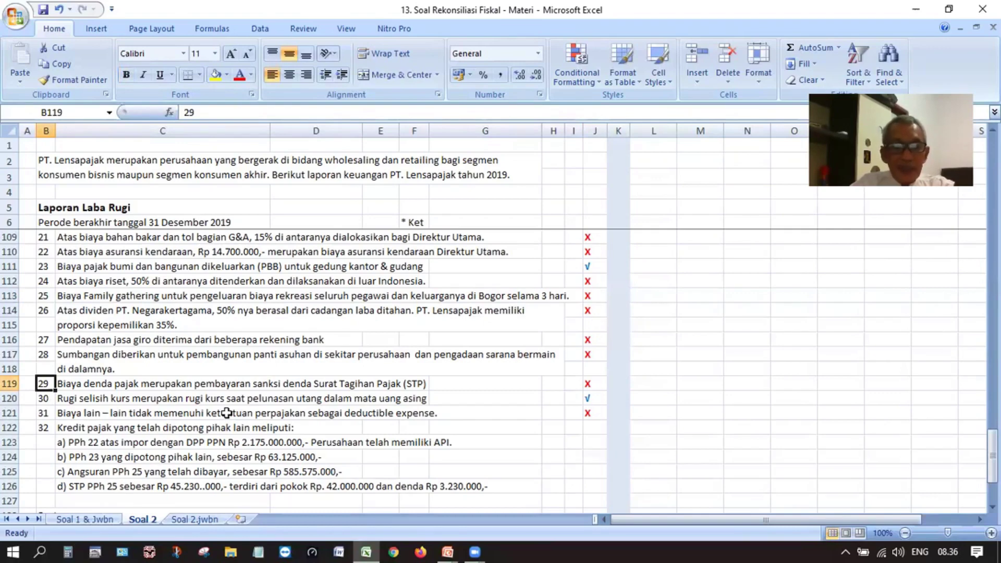
{"action": "left_click", "coordinate": [47, 398]}
{"action": "scroll", "coordinate": [478, 399], "scroll_direction": "down", "scroll_amount": 1}
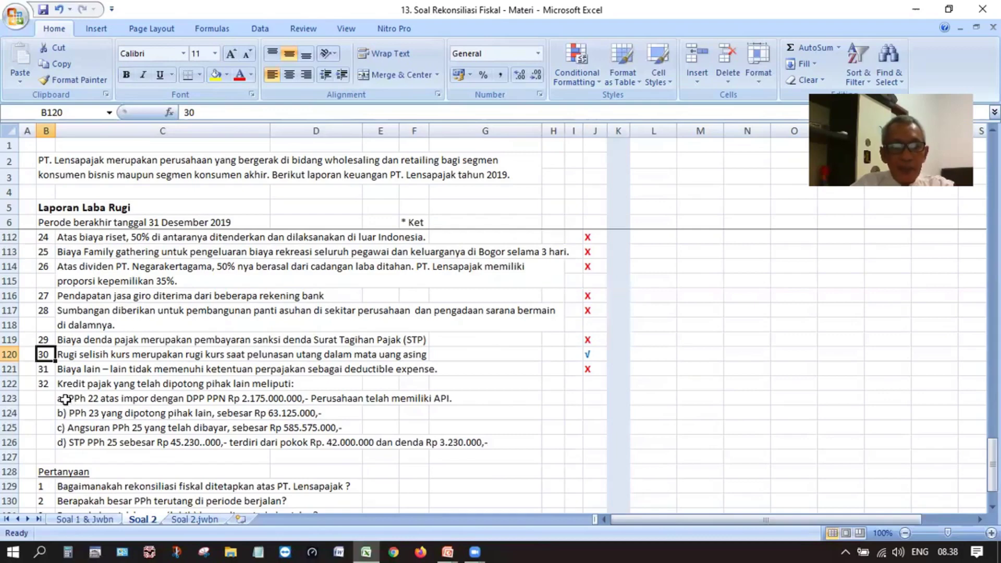
{"action": "left_click", "coordinate": [46, 372]}
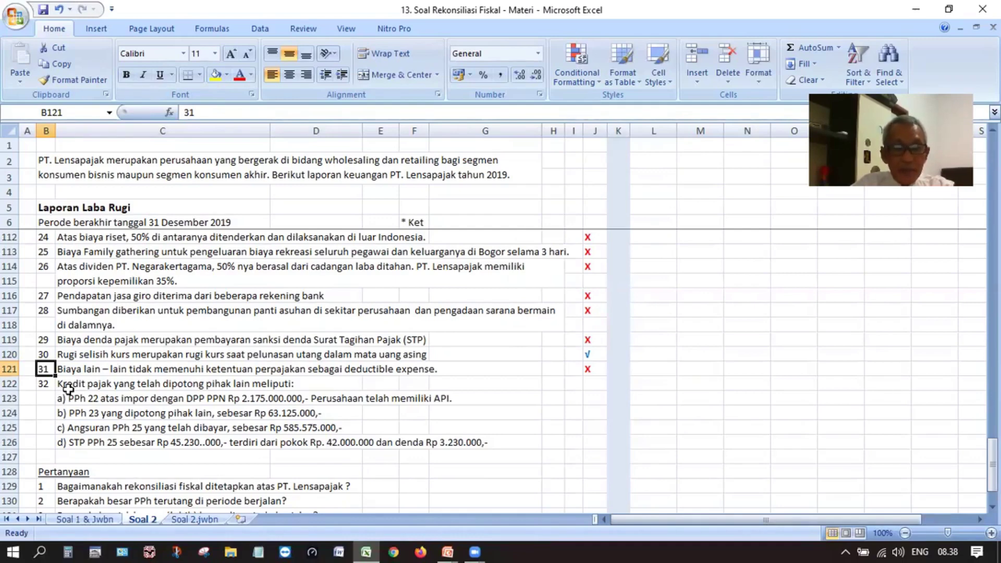
Step: Compare the Ket numbers and marks in the Soal 2.jwbn reconciliation with the explanatory notes in Soal 2
{"action": "left_click", "coordinate": [191, 519]}
{"action": "left_click", "coordinate": [658, 311]}
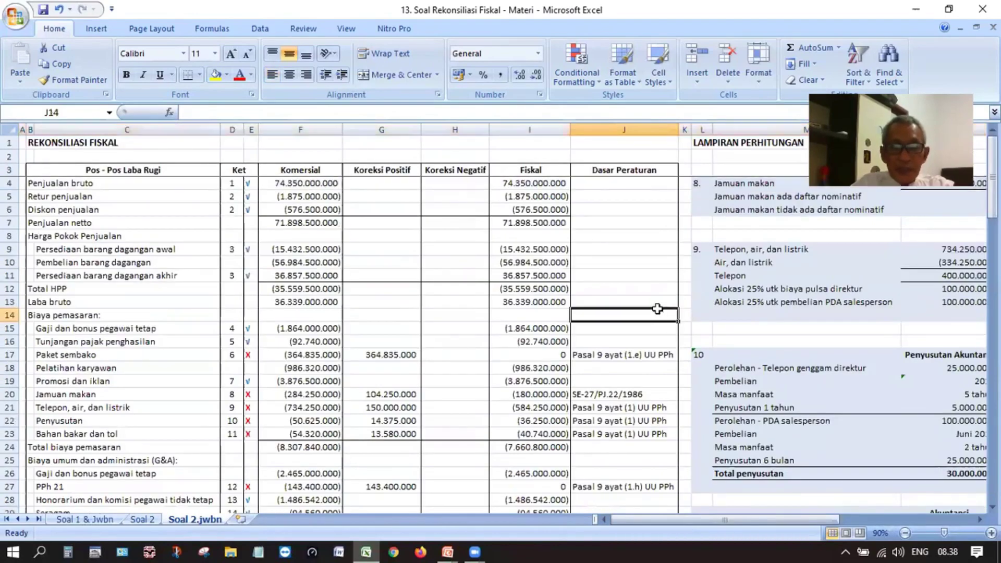
{"action": "left_click", "coordinate": [716, 172]}
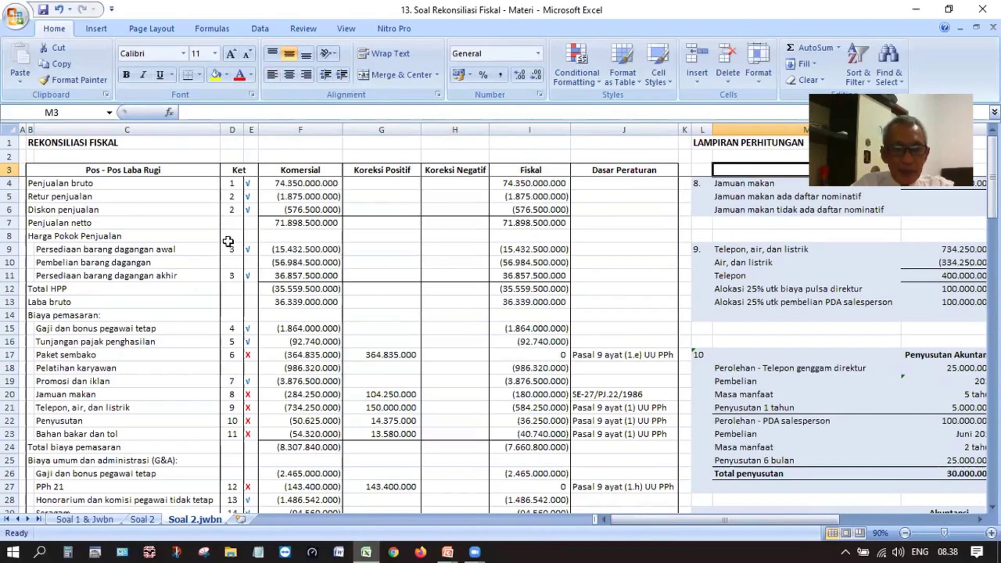
{"action": "left_click", "coordinate": [142, 519]}
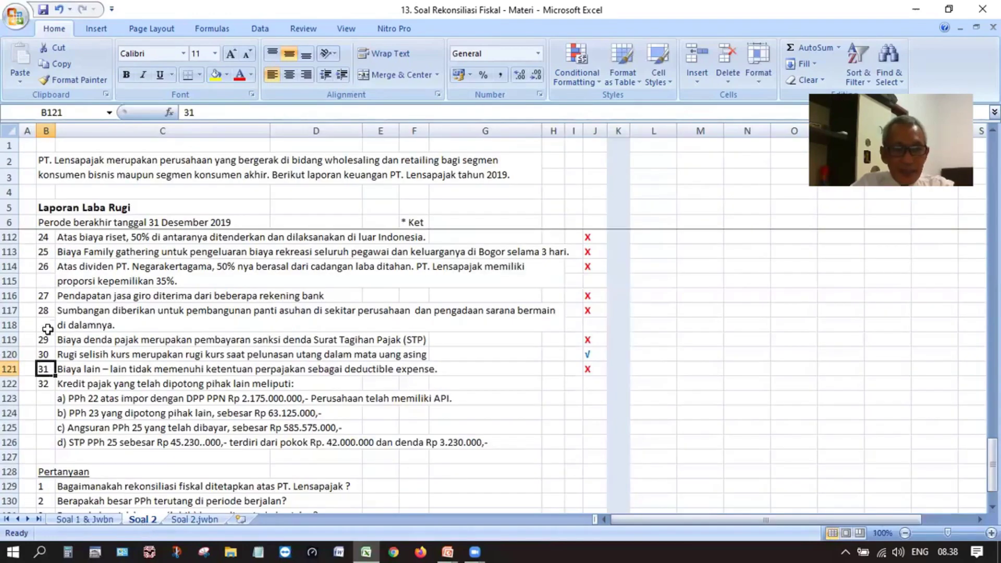
{"action": "left_click", "coordinate": [175, 520]}
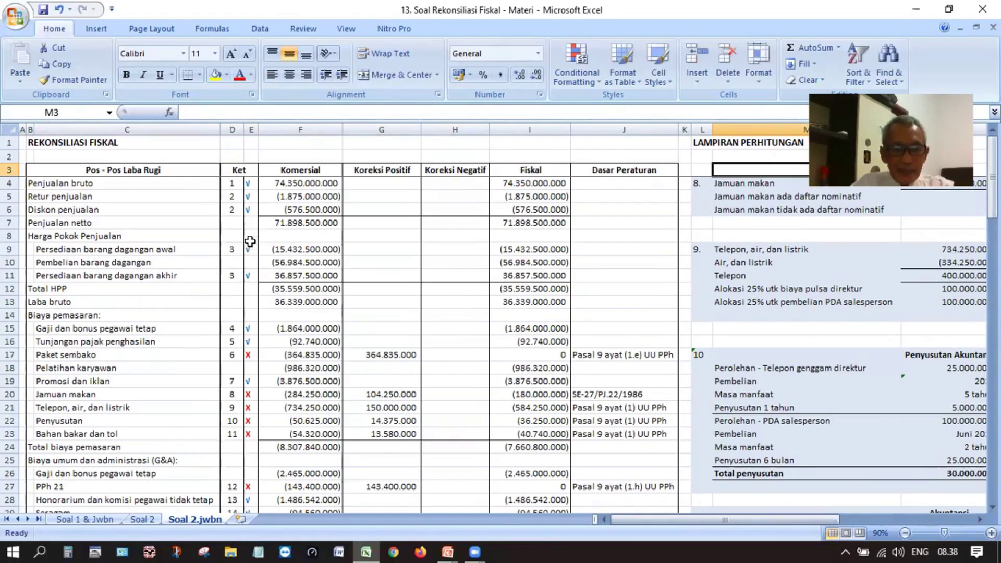
{"action": "left_click", "coordinate": [151, 518]}
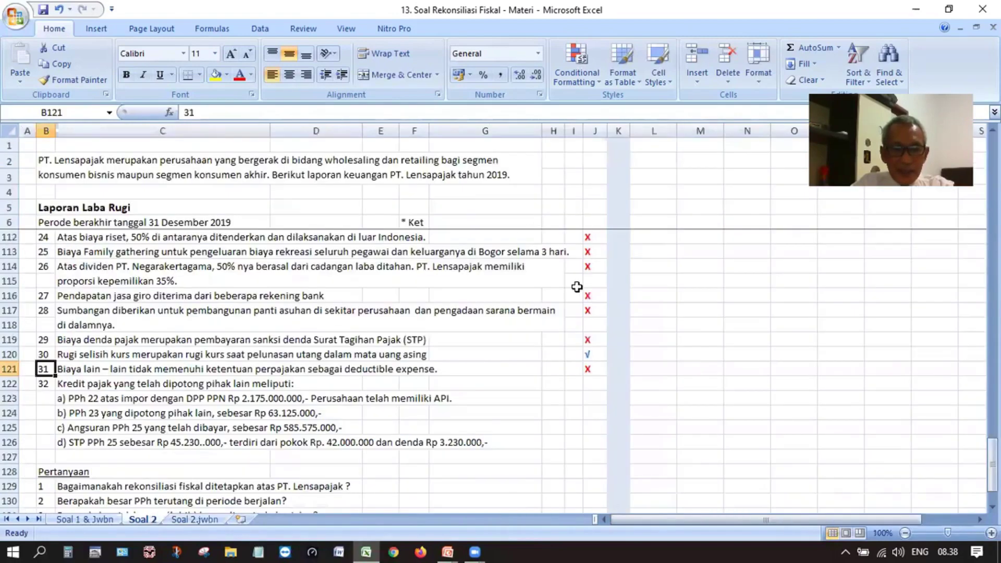
{"action": "scroll", "coordinate": [584, 276], "scroll_direction": "down", "scroll_amount": 15}
{"action": "scroll", "coordinate": [588, 272], "scroll_direction": "up", "scroll_amount": 7}
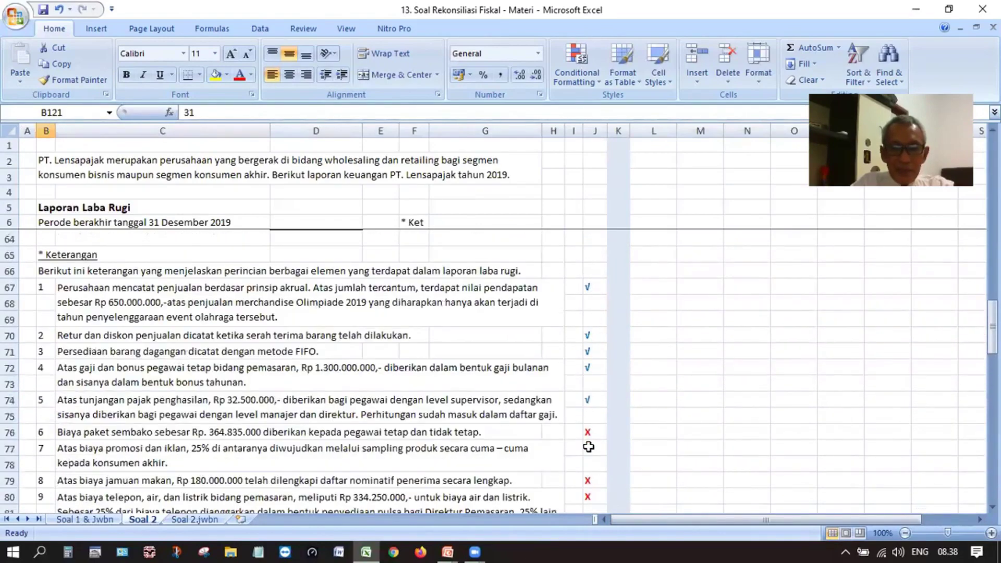
Step: Look over the fiscal reconciliation table in Soal 2.jwbn, from gross sales down to profit after tax
{"action": "left_click", "coordinate": [194, 519]}
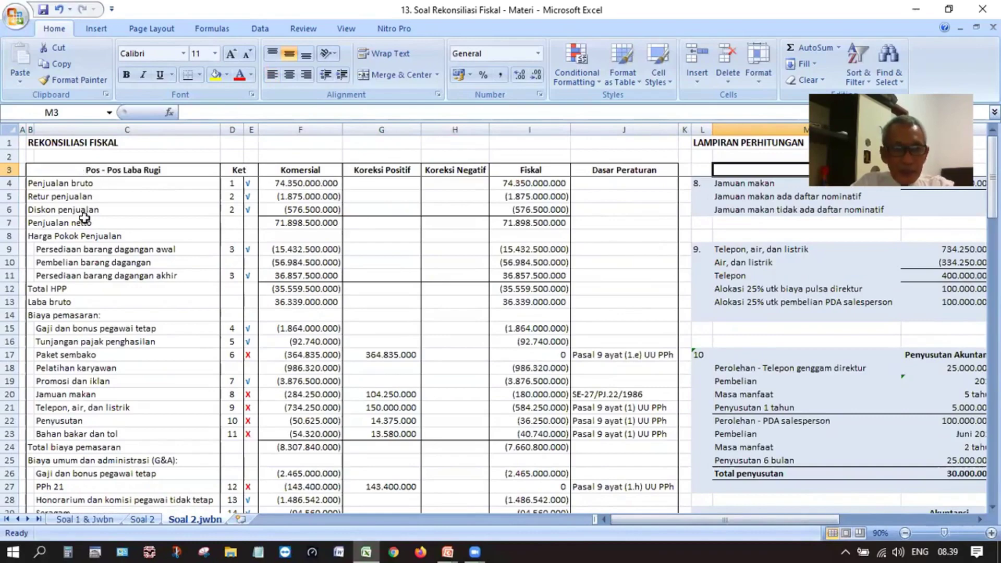
{"action": "scroll", "coordinate": [84, 304], "scroll_direction": "down", "scroll_amount": 12}
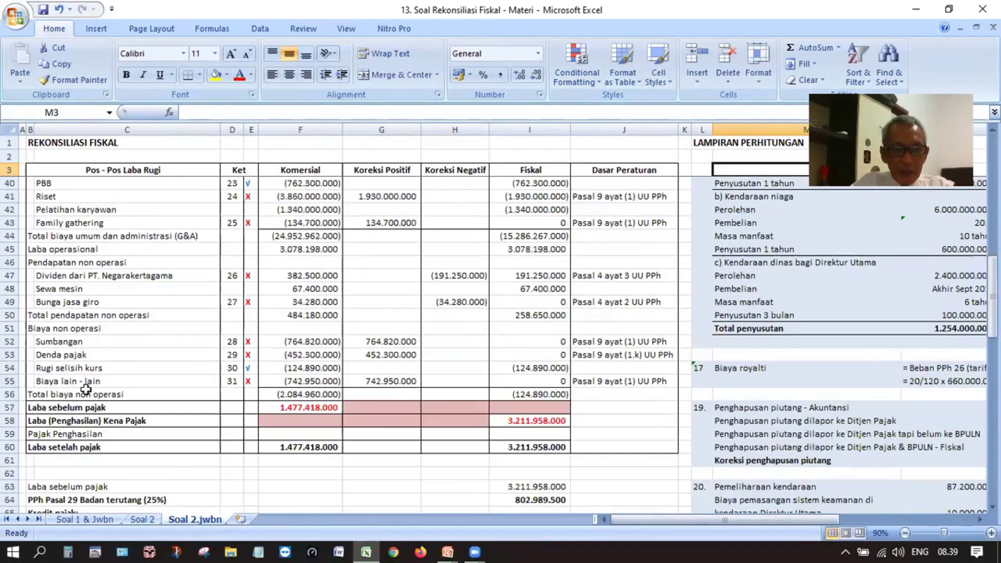
{"action": "scroll", "coordinate": [93, 385], "scroll_direction": "up", "scroll_amount": 12}
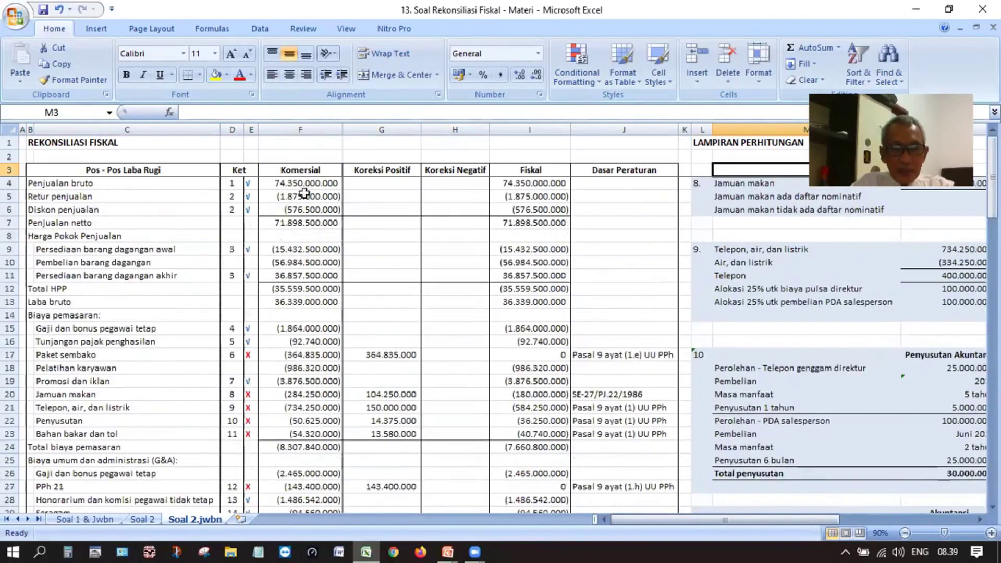
Step: Check the Paket sembako item in Soal 2.jwbn against explanatory note 6 in Soal 2
{"action": "scroll", "coordinate": [300, 288], "scroll_direction": "down", "scroll_amount": 16}
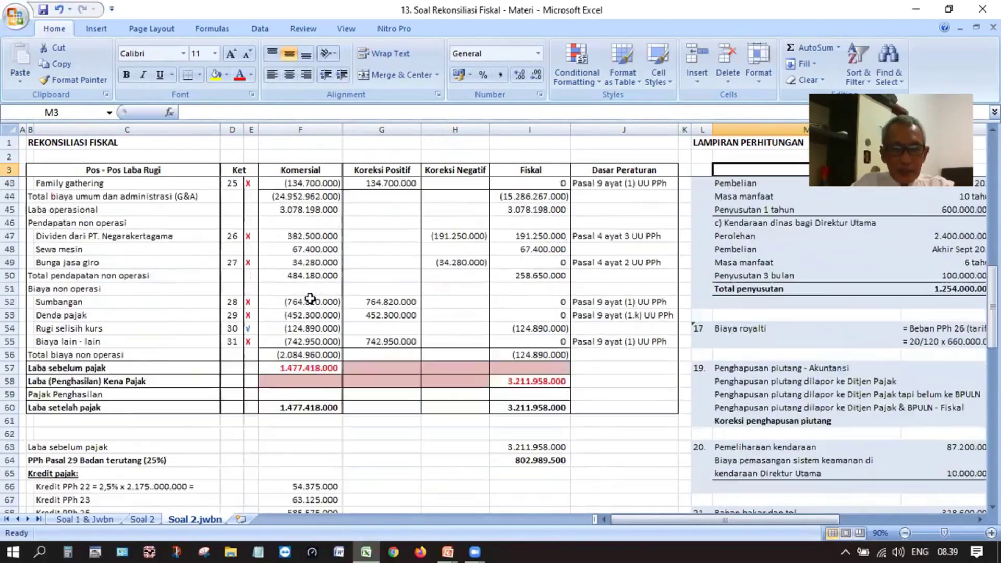
{"action": "scroll", "coordinate": [307, 276], "scroll_direction": "up", "scroll_amount": 16}
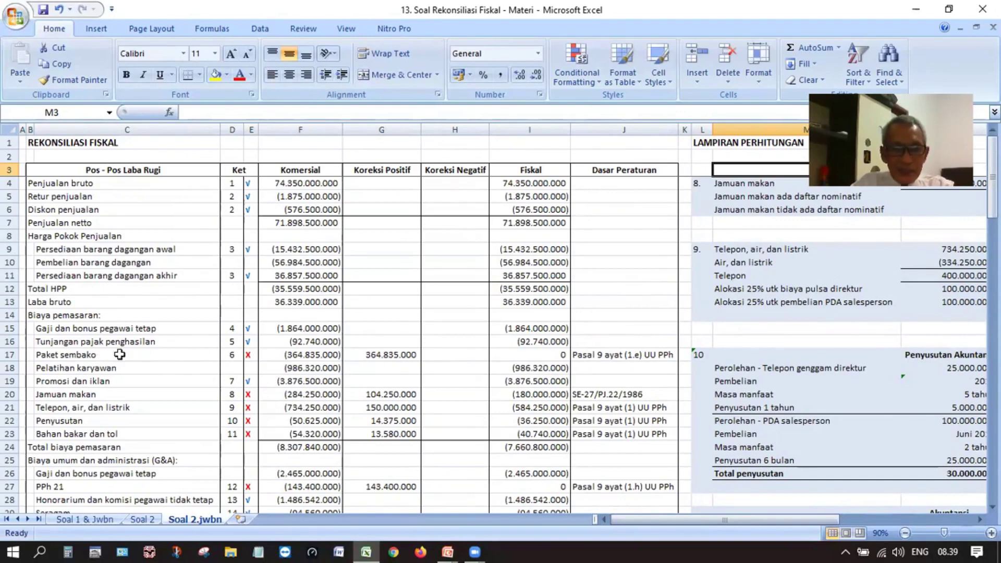
{"action": "left_click", "coordinate": [230, 357]}
{"action": "left_click", "coordinate": [142, 520]}
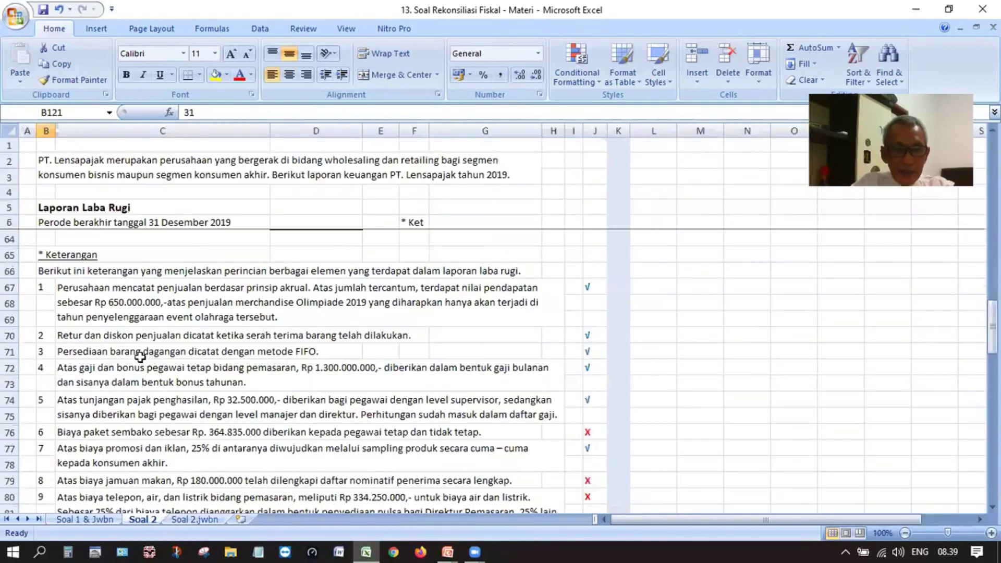
{"action": "scroll", "coordinate": [140, 357], "scroll_direction": "down", "scroll_amount": 2}
{"action": "left_click", "coordinate": [45, 337]}
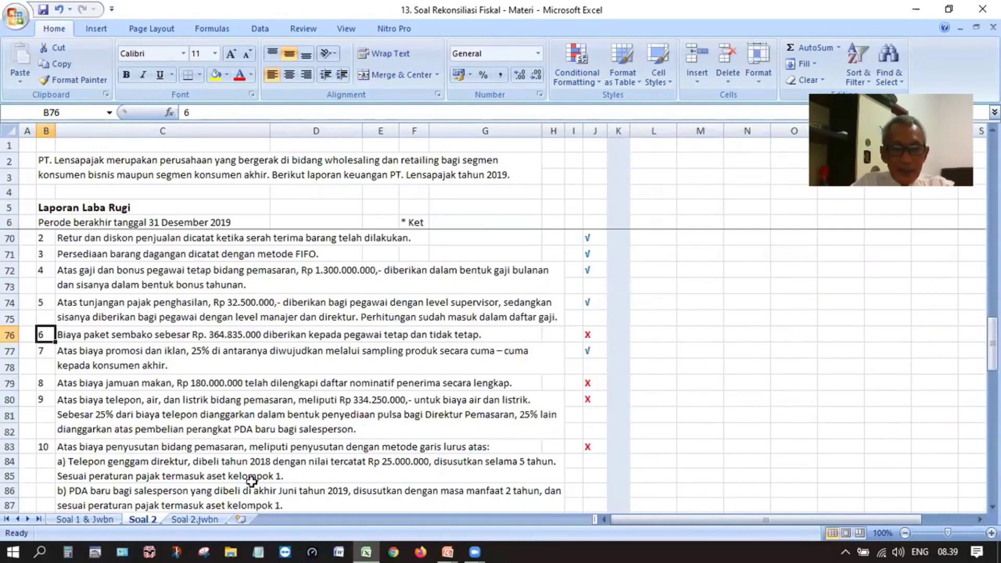
Step: Inspect the Paket sembako row in Soal 2.jwbn across its commercial amount, positive correction, fiscal formula and legal basis
{"action": "left_click", "coordinate": [195, 519]}
{"action": "left_click", "coordinate": [385, 353]}
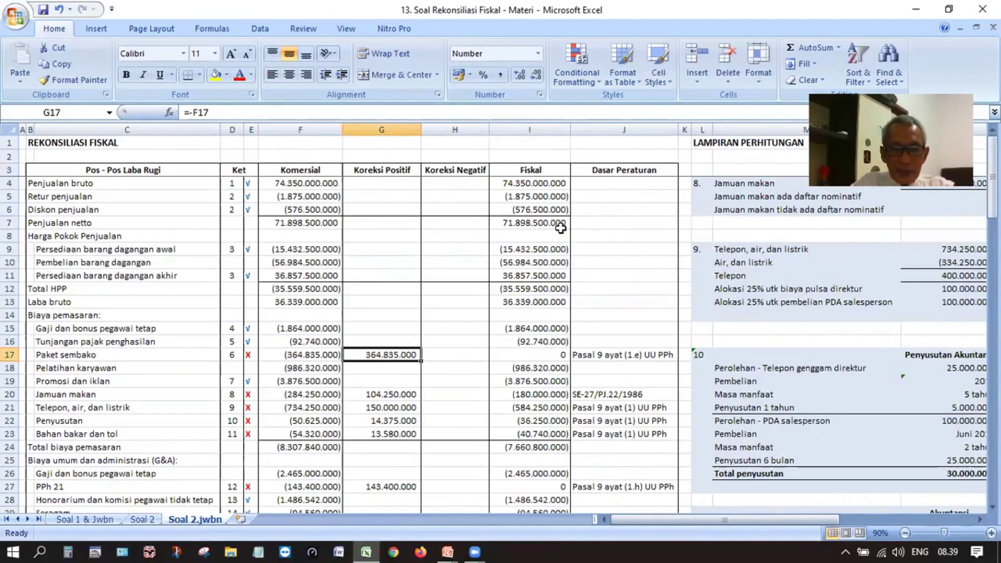
{"action": "left_click", "coordinate": [548, 359]}
{"action": "left_click", "coordinate": [336, 357]}
{"action": "left_click", "coordinate": [543, 354]}
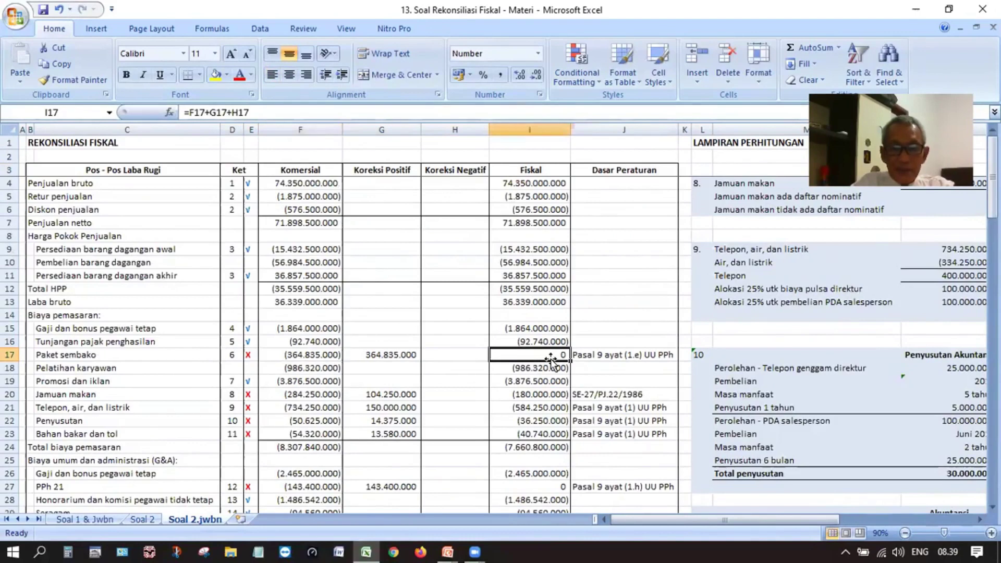
{"action": "left_click", "coordinate": [665, 355]}
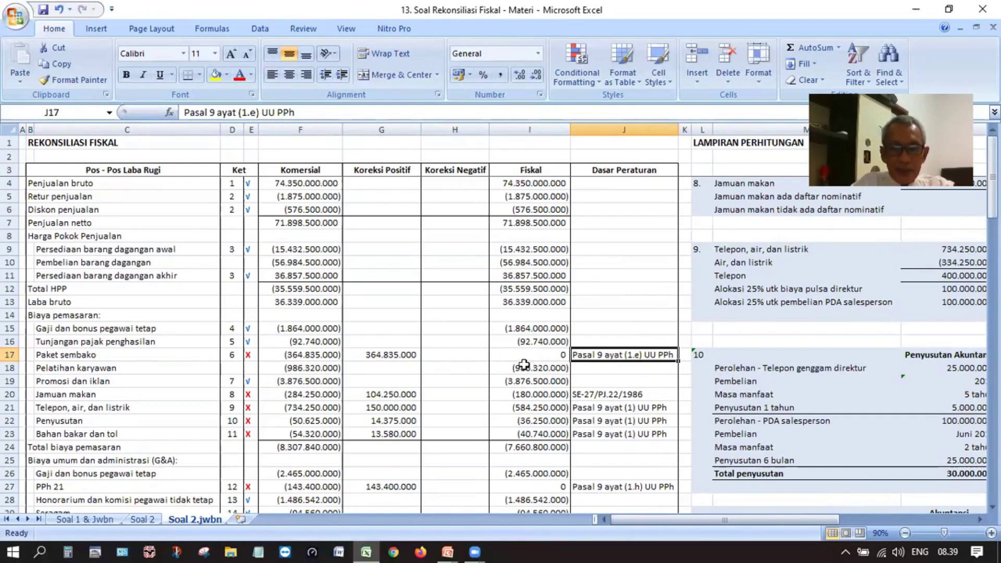
Step: Examine the Promosi dan iklan row's note number, commercial and fiscal amounts, and correction cells G19:H19
{"action": "scroll", "coordinate": [542, 361], "scroll_direction": "down", "scroll_amount": 1}
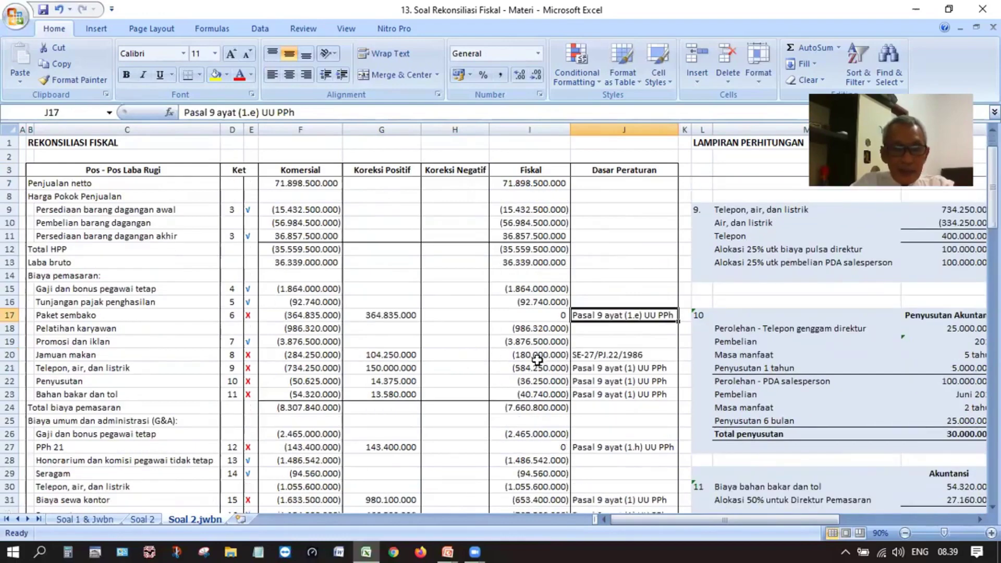
{"action": "left_click", "coordinate": [115, 345]}
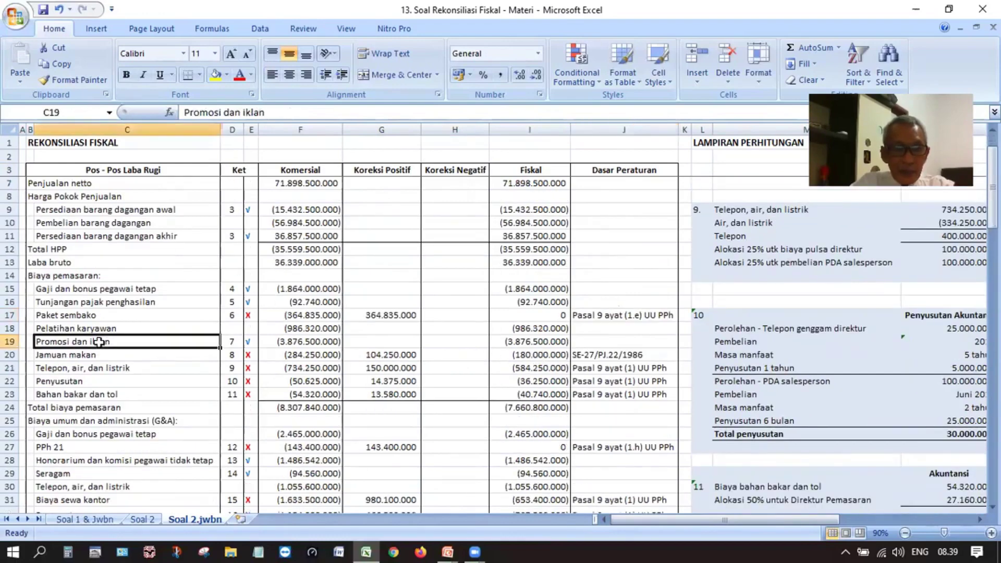
{"action": "left_click", "coordinate": [233, 344]}
{"action": "left_click", "coordinate": [313, 341]}
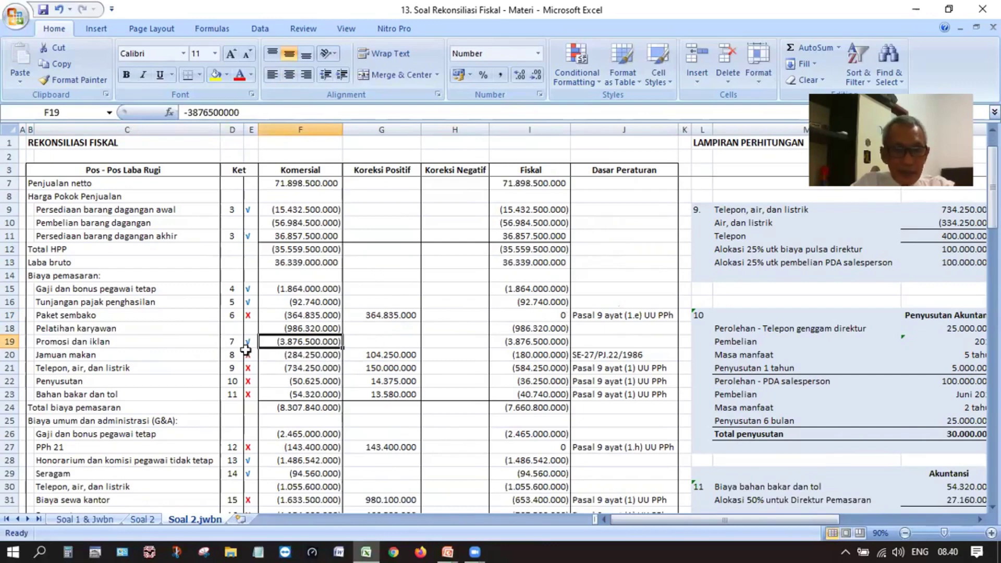
{"action": "left_click", "coordinate": [520, 346]}
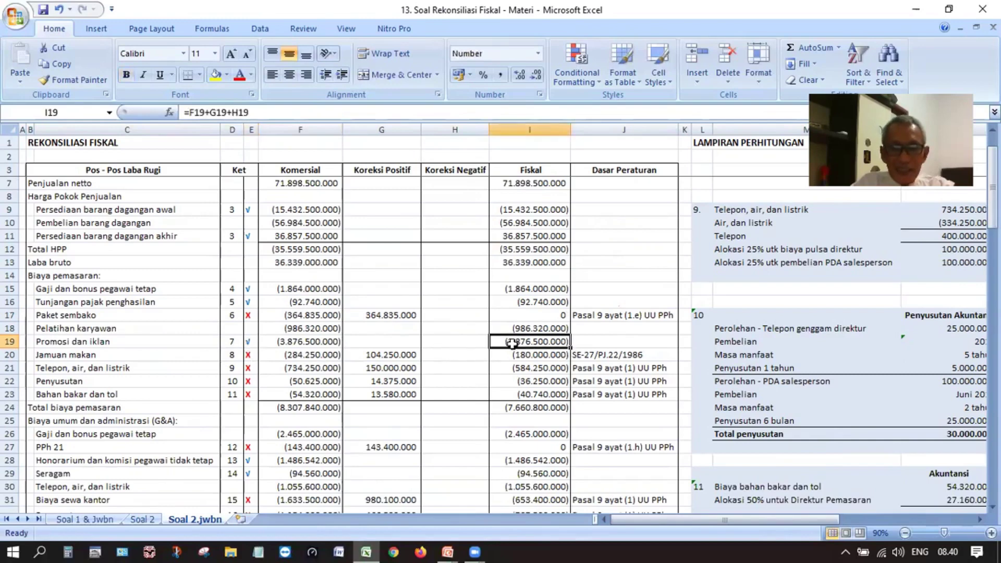
{"action": "left_click_drag", "start_coordinate": [404, 339], "coordinate": [427, 352]}
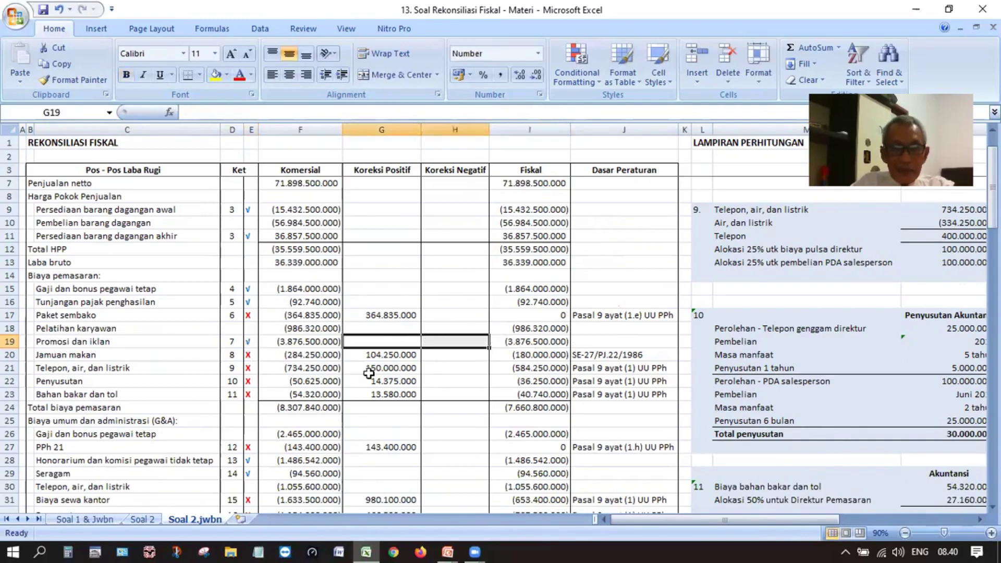
Step: Compare the Jamuan makan row's commercial amount with entertainment note 8 in Soal 2
{"action": "left_click", "coordinate": [235, 356]}
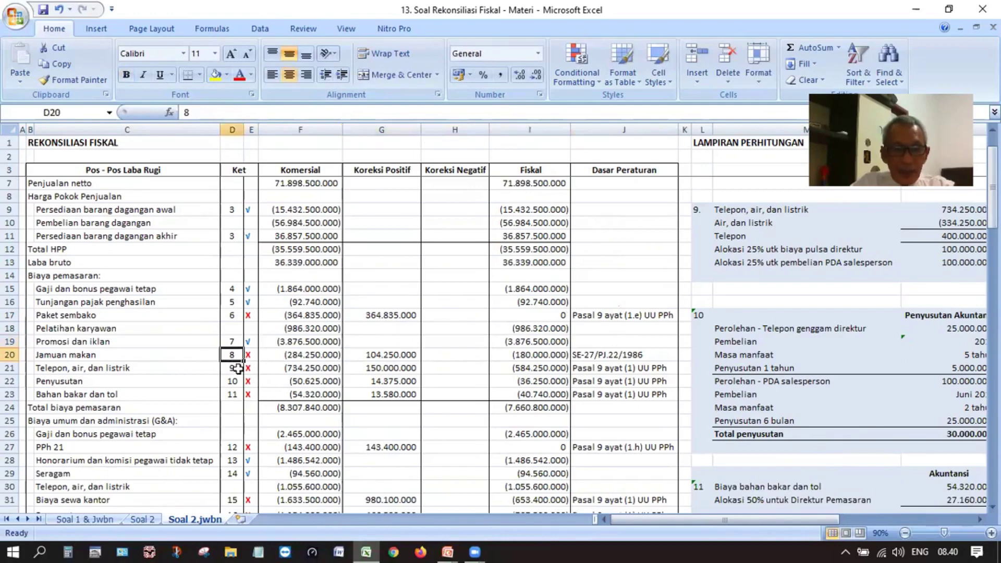
{"action": "scroll", "coordinate": [308, 381], "scroll_direction": "down", "scroll_amount": 2}
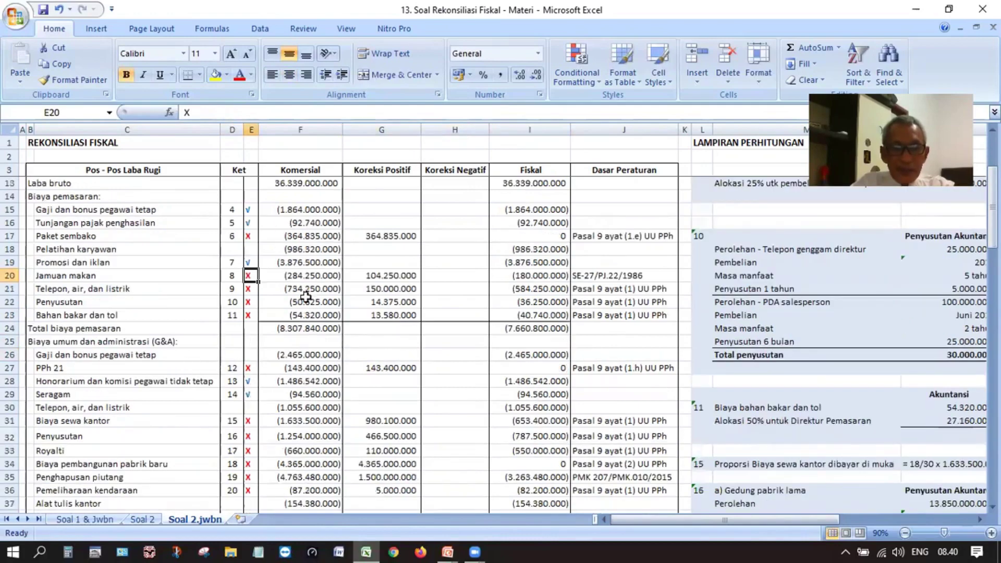
{"action": "left_click", "coordinate": [301, 276]}
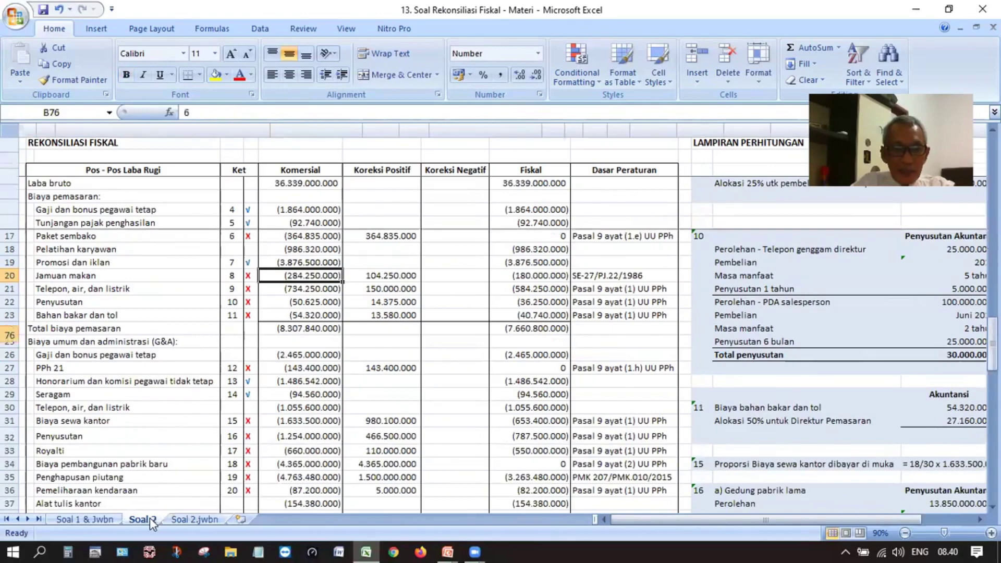
{"action": "left_click", "coordinate": [147, 519]}
{"action": "scroll", "coordinate": [152, 440], "scroll_direction": "down", "scroll_amount": 2}
{"action": "left_click", "coordinate": [89, 287]}
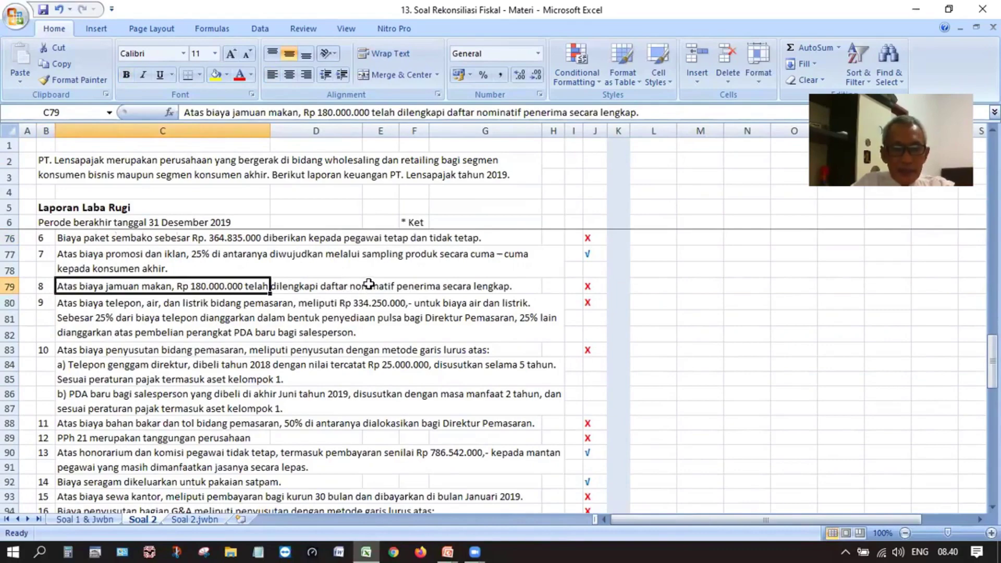
Step: Review the Jamuan makan row's positive correction and fiscal amount in Soal 2.jwbn
{"action": "left_click", "coordinate": [194, 519]}
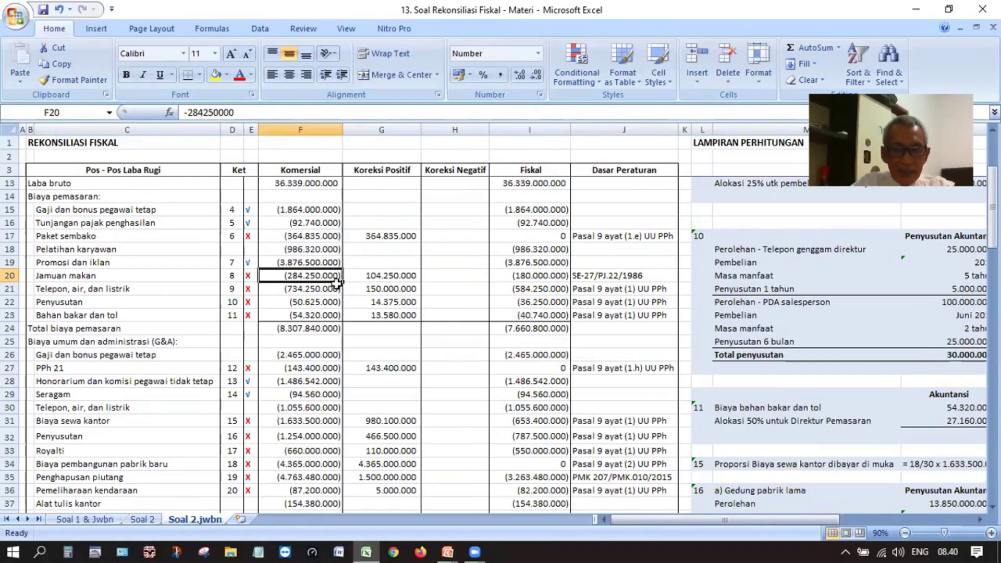
{"action": "left_click", "coordinate": [377, 279]}
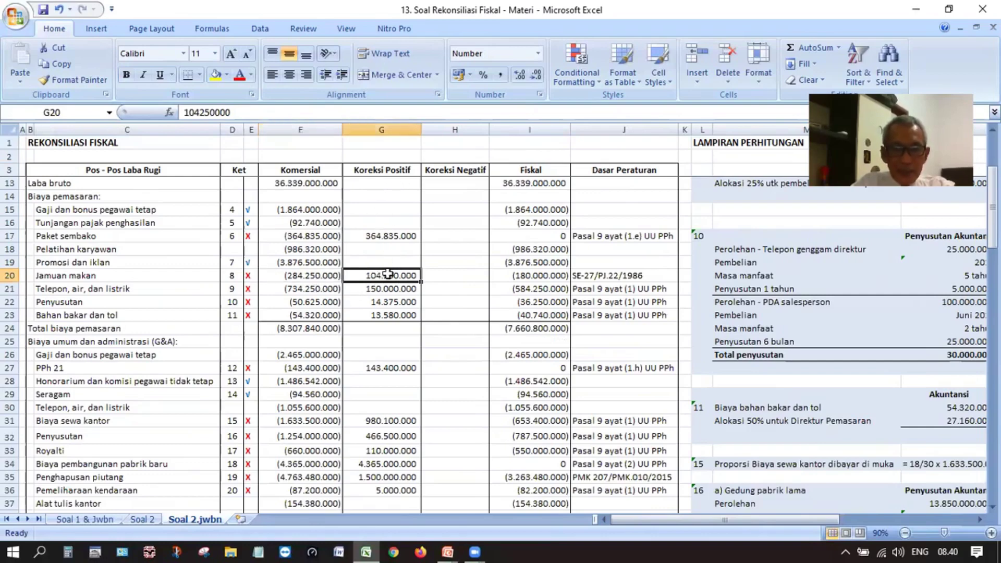
{"action": "left_click", "coordinate": [435, 281]}
{"action": "left_click", "coordinate": [518, 276]}
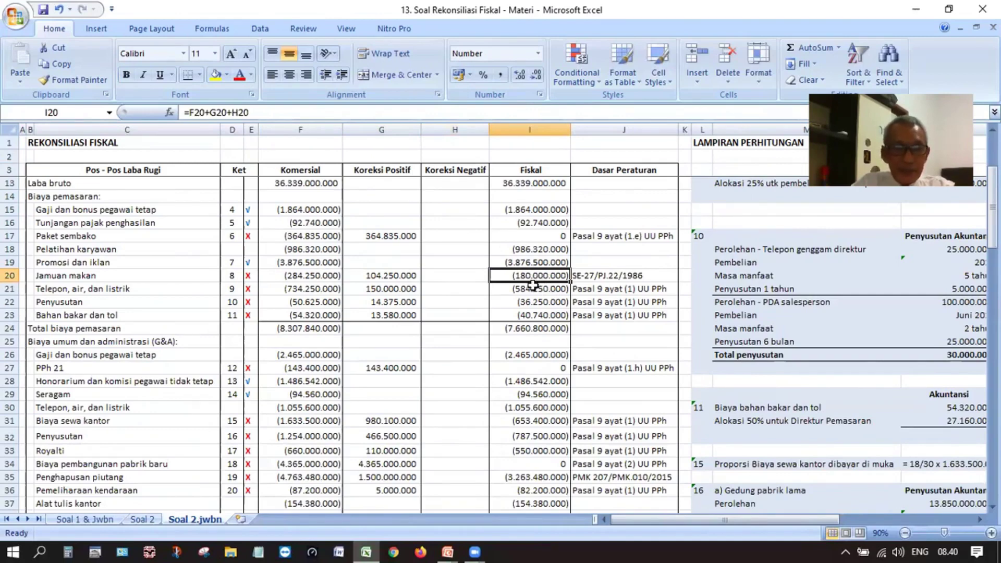
Step: Compare the marketing Telepon, air, dan listrik amount in F21 with explanatory note 9 in Soal 2
{"action": "left_click", "coordinate": [236, 290]}
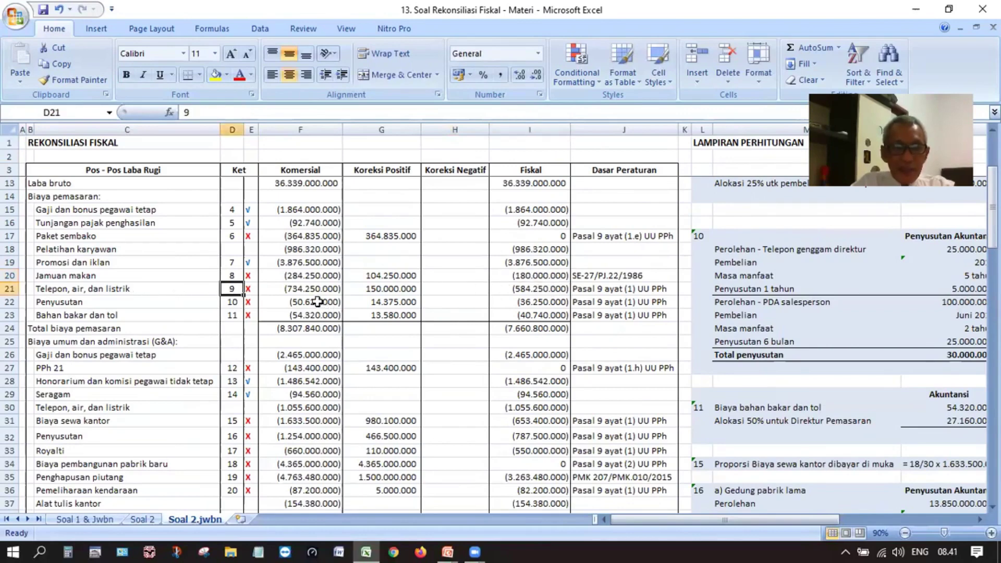
{"action": "left_click", "coordinate": [313, 288]}
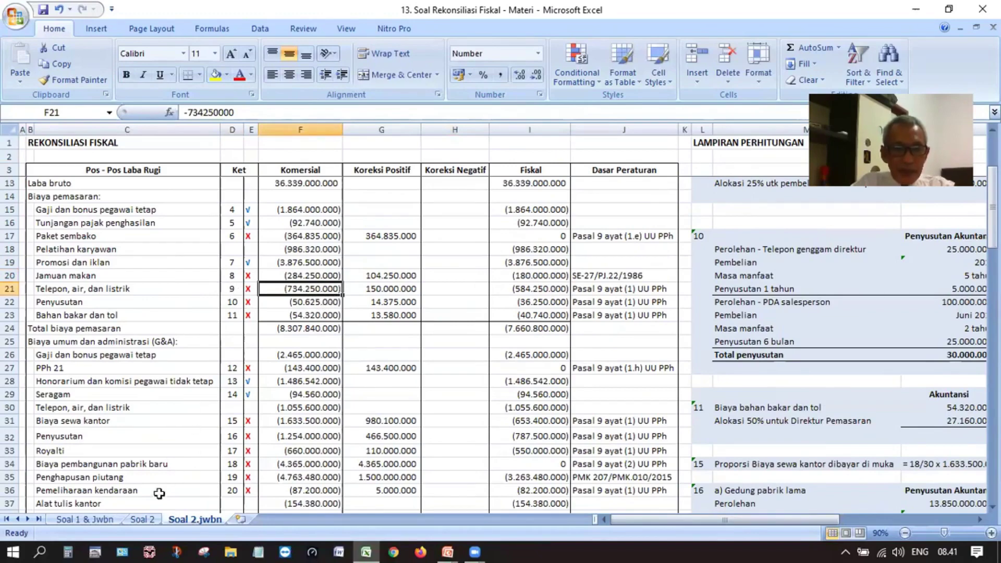
{"action": "left_click", "coordinate": [143, 520]}
{"action": "left_click", "coordinate": [208, 327]}
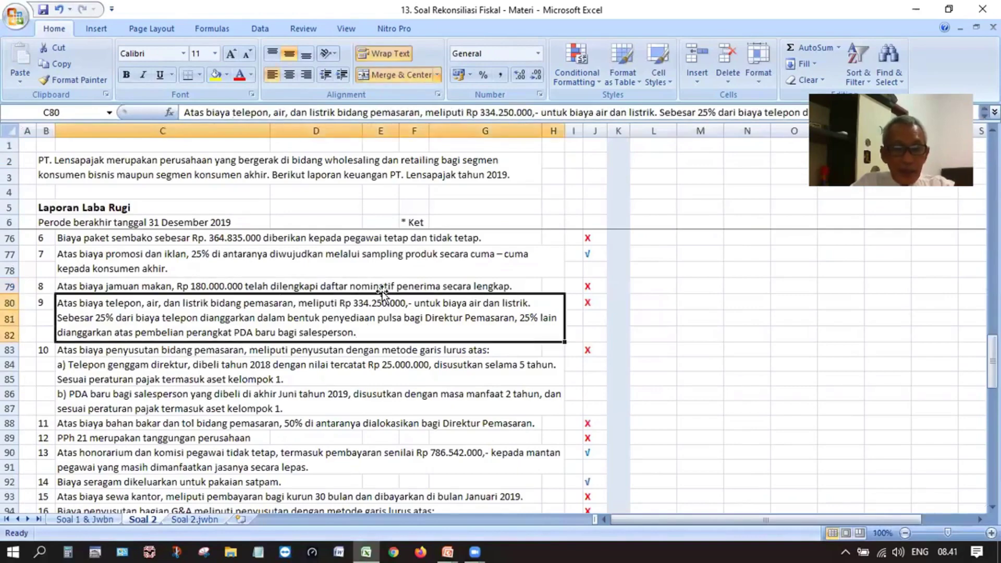
{"action": "left_click", "coordinate": [204, 519]}
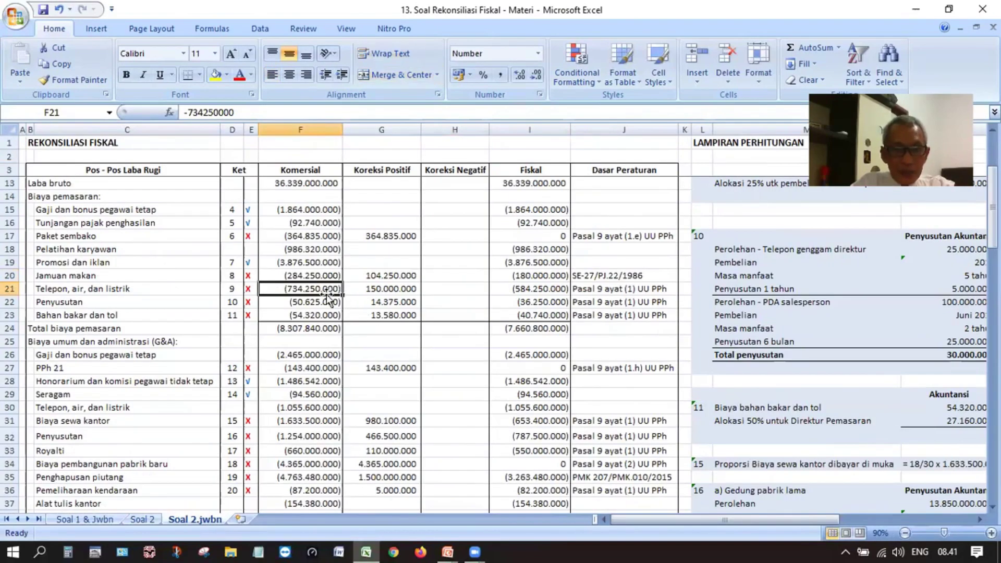
{"action": "left_click", "coordinate": [145, 519]}
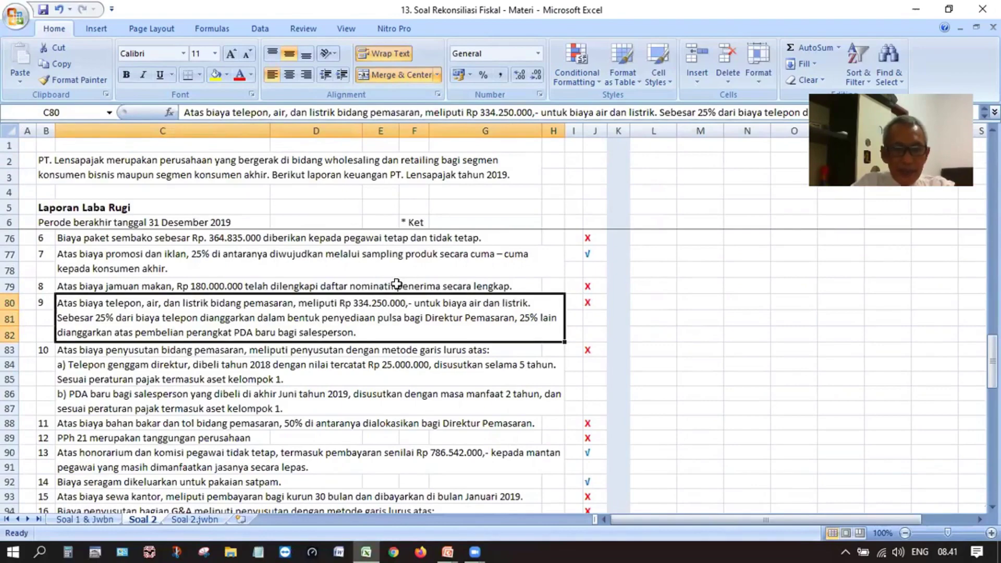
Step: Trace how item 9 of the Lampiran Perhitungan in Soal 2.jwbn derives the telephone cost from the combined utilities expense
{"action": "left_click", "coordinate": [195, 519]}
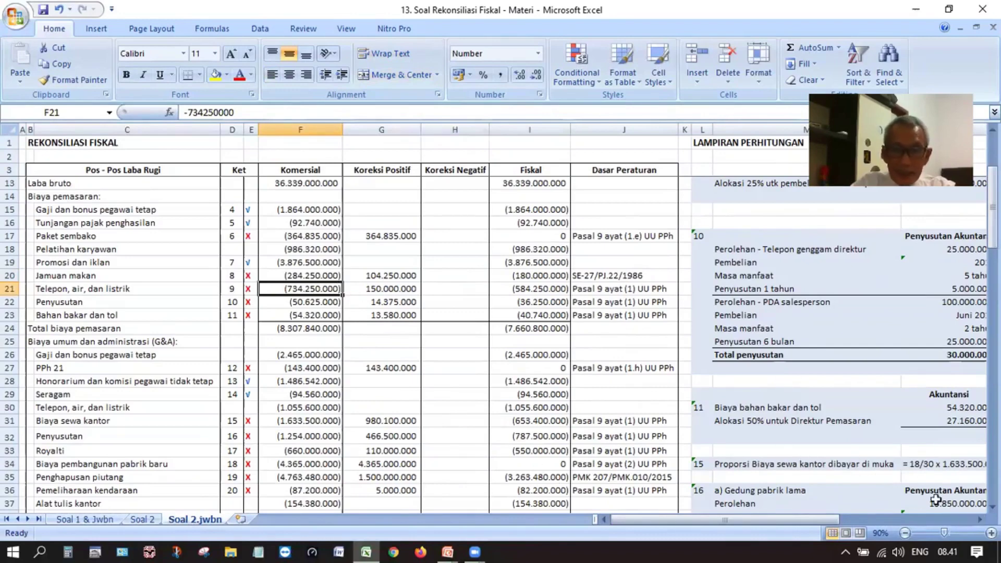
{"action": "scroll", "coordinate": [911, 410], "scroll_direction": "up", "scroll_amount": 2}
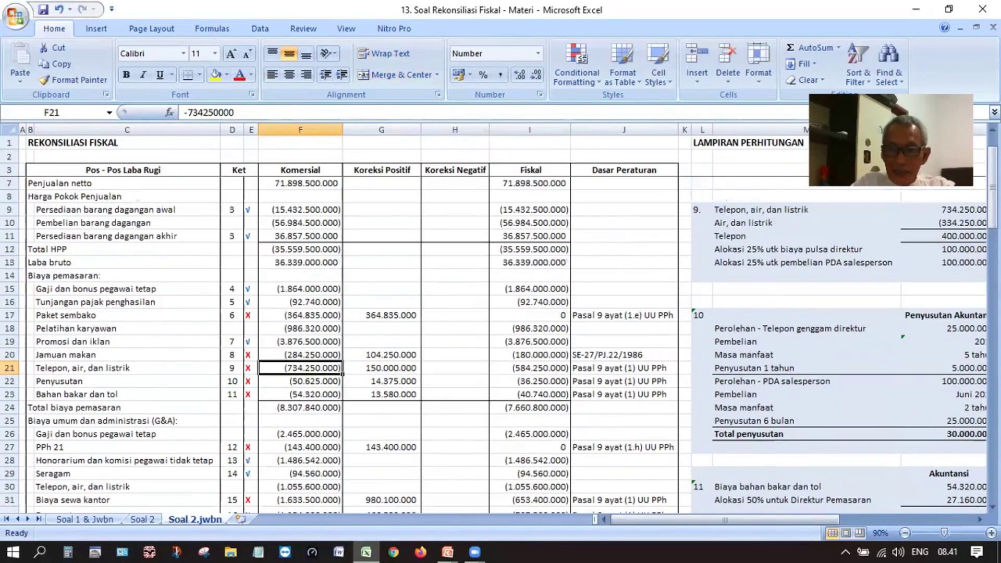
{"action": "left_click", "coordinate": [979, 519]}
{"action": "left_click", "coordinate": [979, 519]}
{"action": "left_click", "coordinate": [979, 519]}
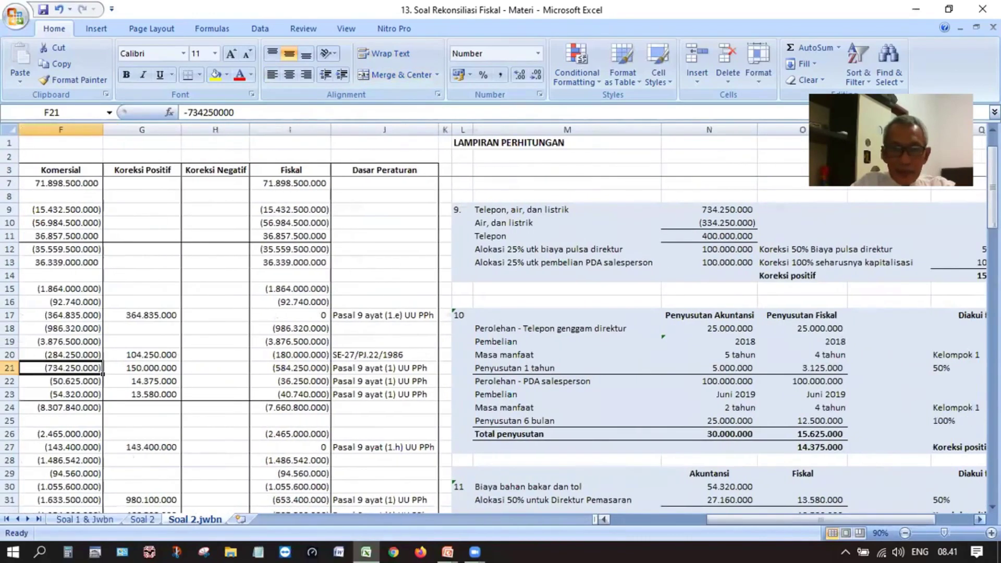
{"action": "left_click", "coordinate": [979, 519]}
{"action": "left_click", "coordinate": [979, 519]}
{"action": "left_click", "coordinate": [979, 519]}
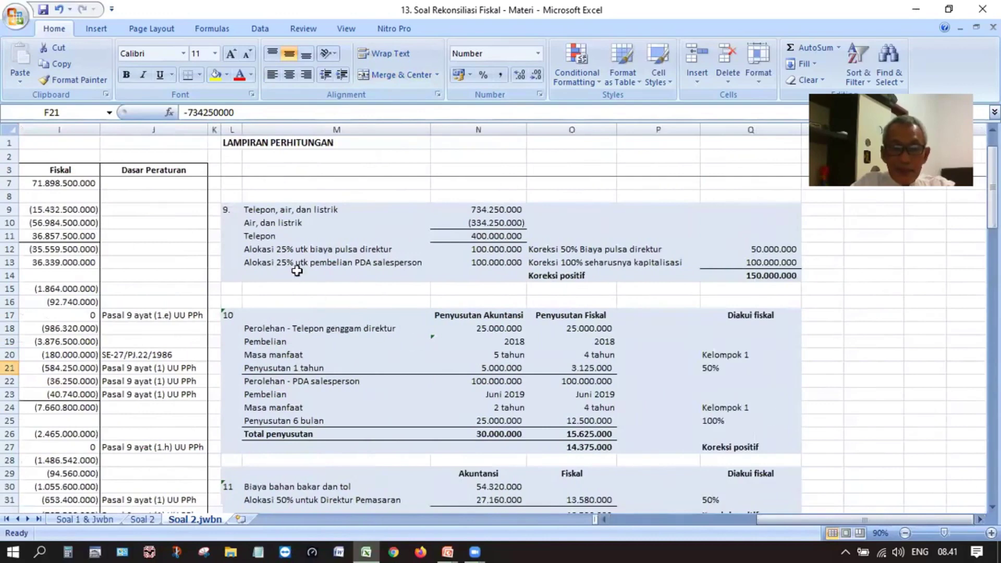
{"action": "left_click", "coordinate": [263, 210]}
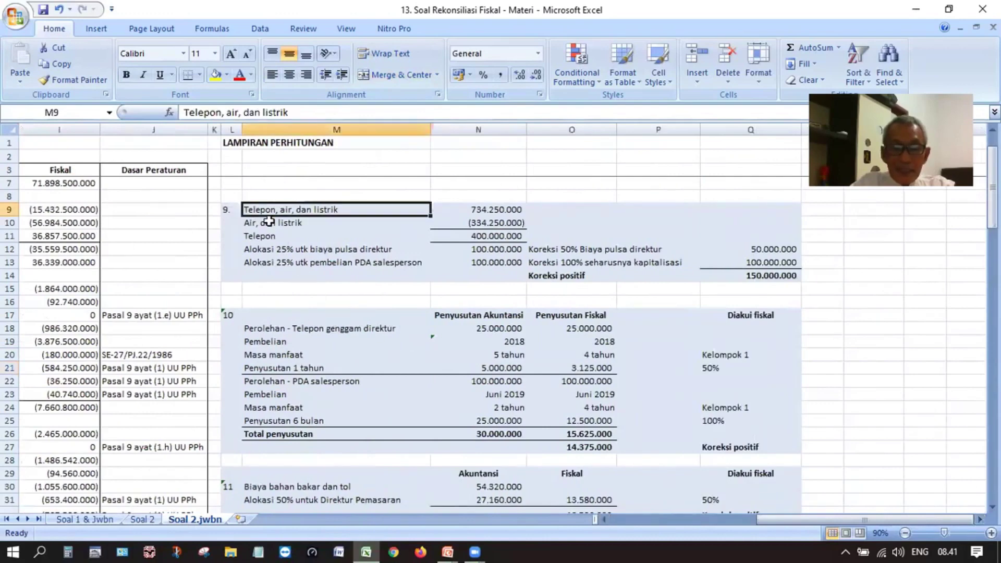
{"action": "left_click", "coordinate": [480, 209]}
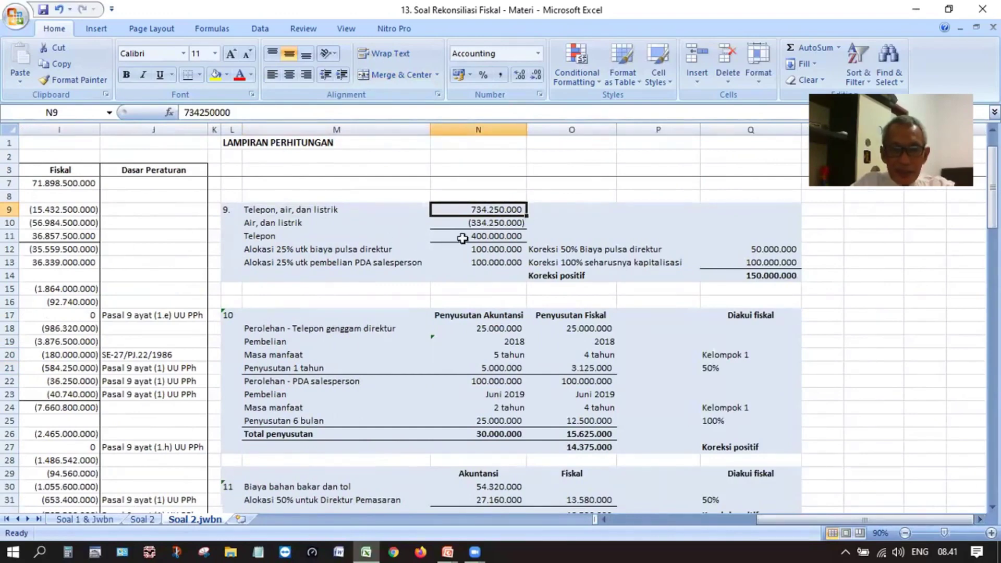
{"action": "left_click", "coordinate": [285, 224]}
{"action": "left_click", "coordinate": [488, 235]}
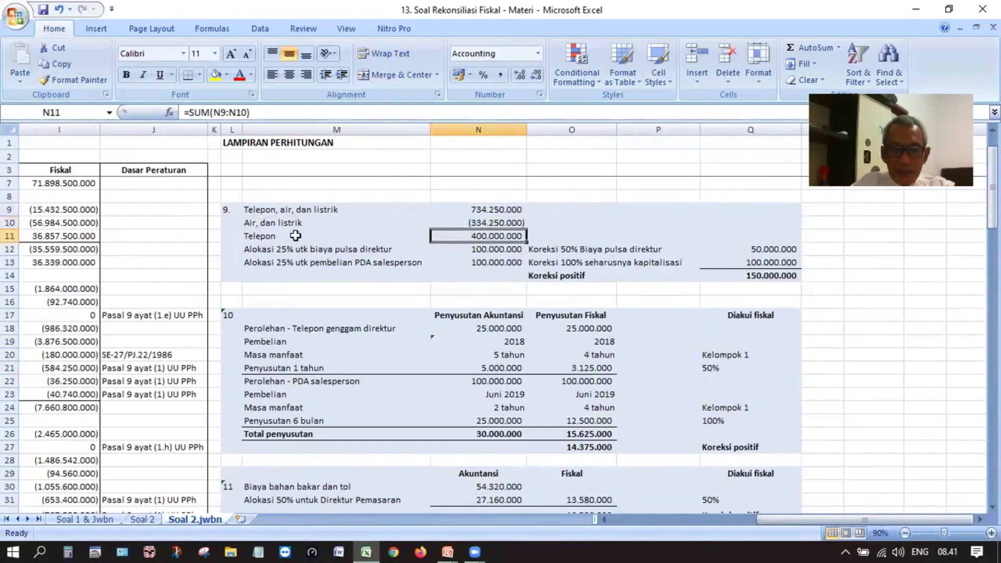
{"action": "left_click", "coordinate": [257, 234]}
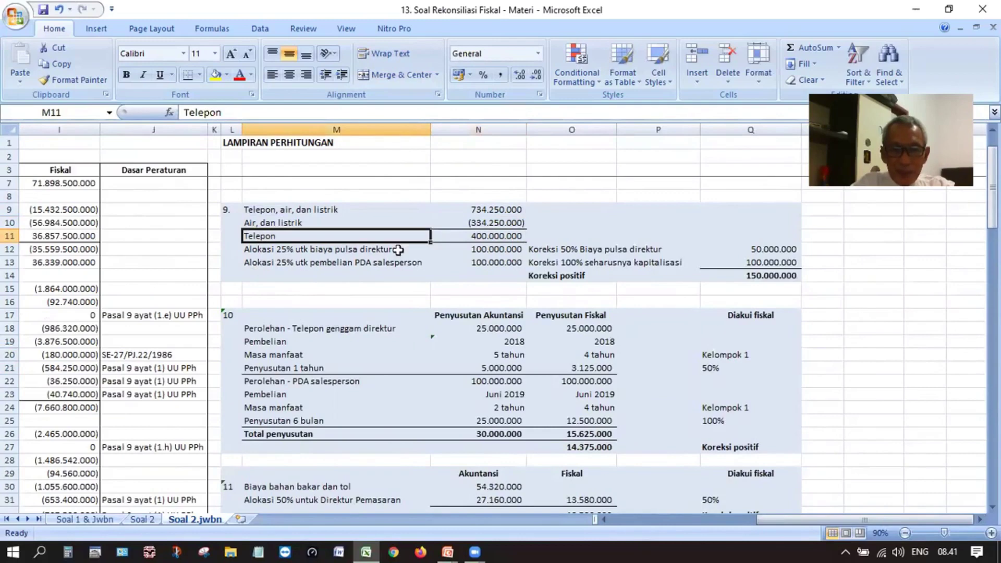
Step: Examine item 9's 25% allocations of telephone cost to the director's phone credit and the salesperson PDA purchase
{"action": "left_click", "coordinate": [487, 237]}
{"action": "left_click", "coordinate": [490, 251]}
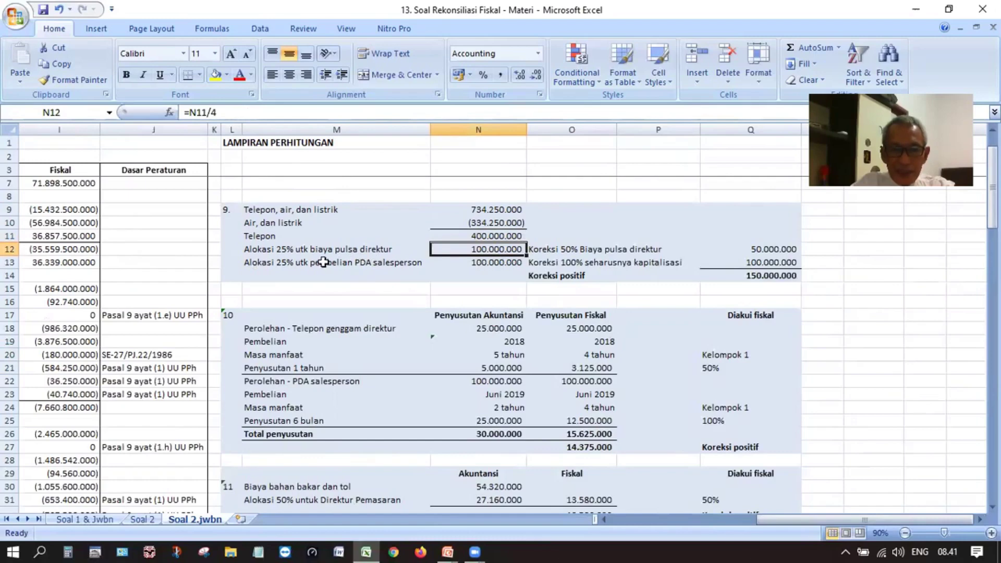
{"action": "left_click", "coordinate": [292, 261]}
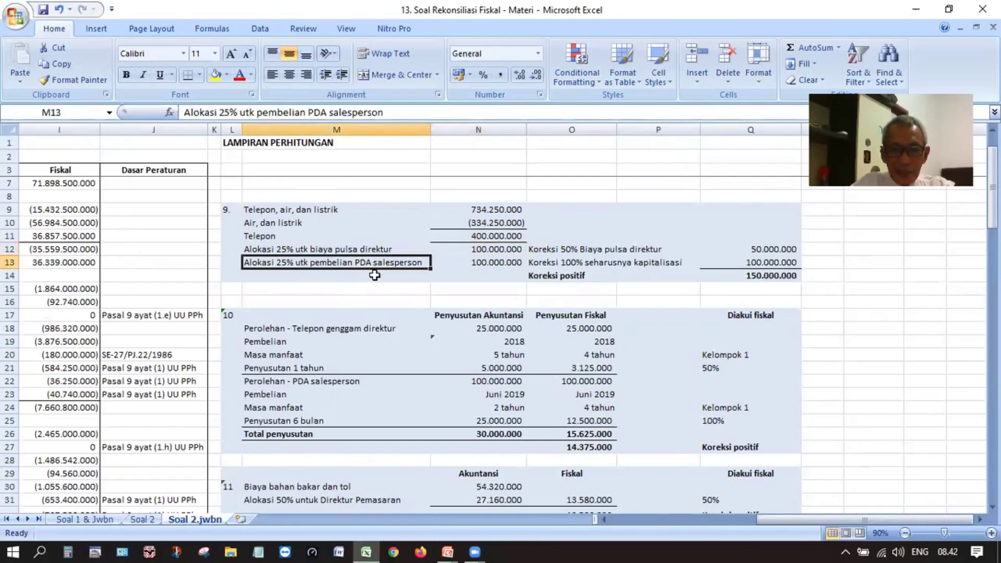
{"action": "left_click", "coordinate": [461, 252]}
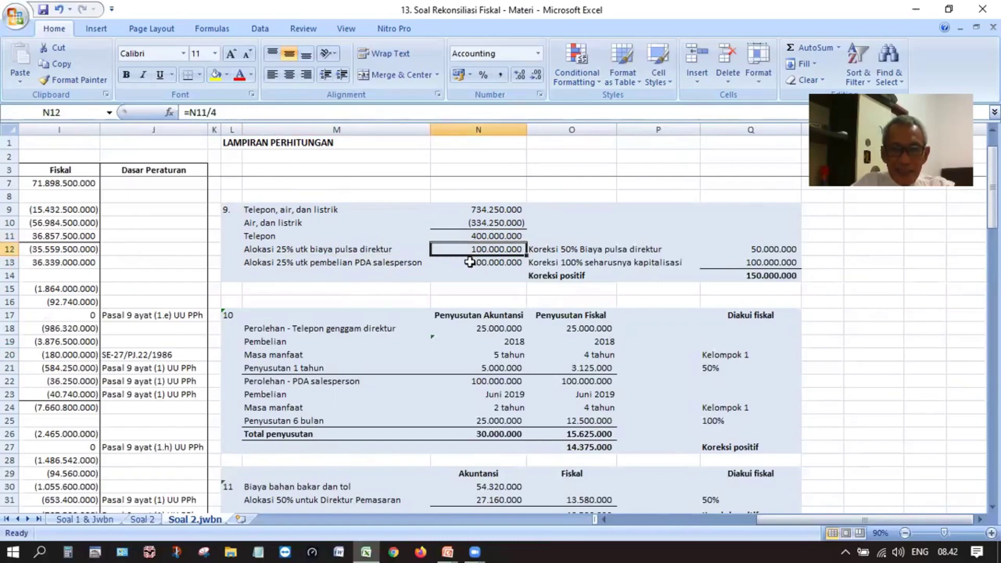
Step: Examine how item 9 of the Lampiran Perhitungan applies the 50% correction to the director's phone credit allocation
{"action": "left_click", "coordinate": [478, 261]}
{"action": "left_click", "coordinate": [477, 250]}
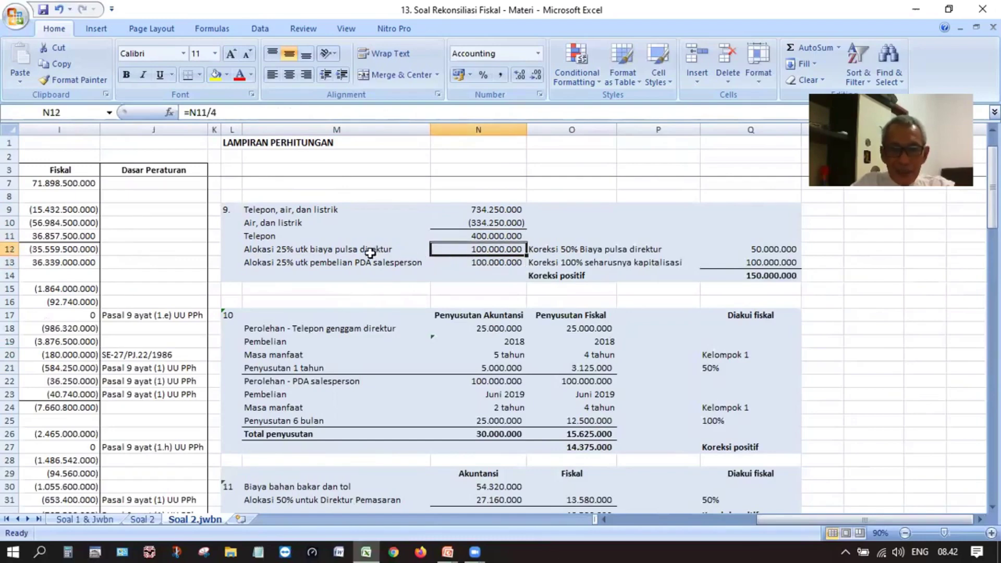
{"action": "left_click", "coordinate": [580, 253]}
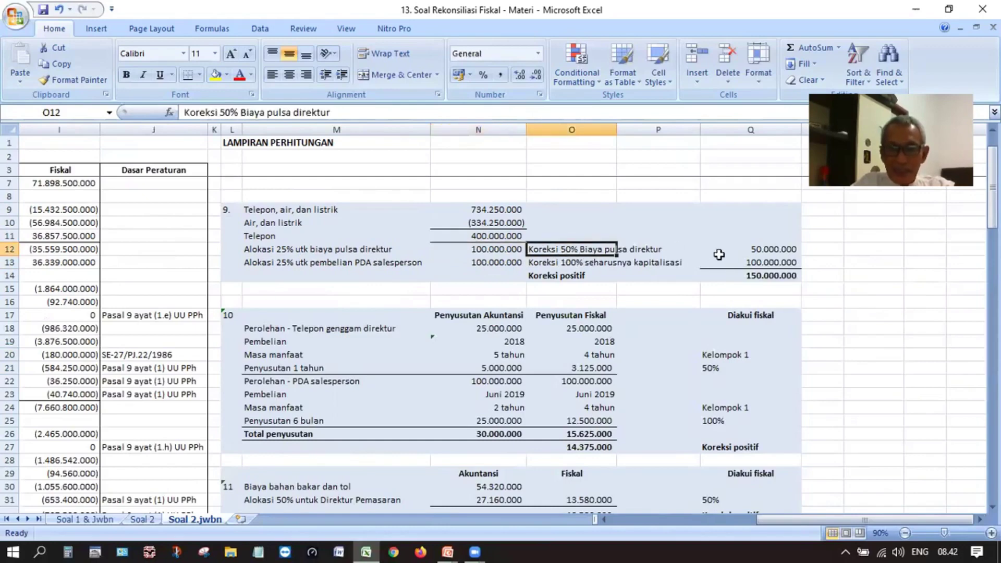
{"action": "left_click", "coordinate": [764, 253]}
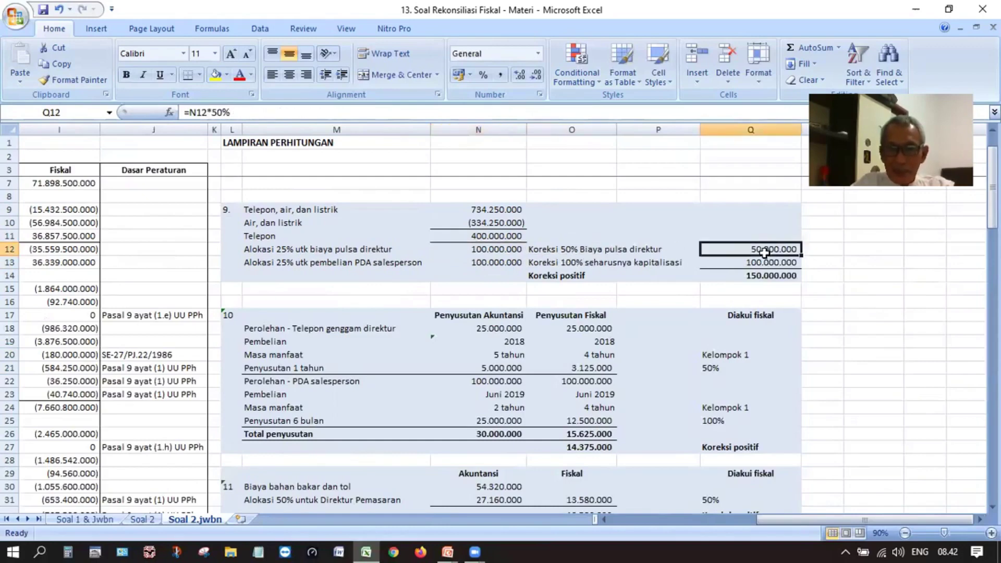
{"action": "left_click", "coordinate": [495, 252]}
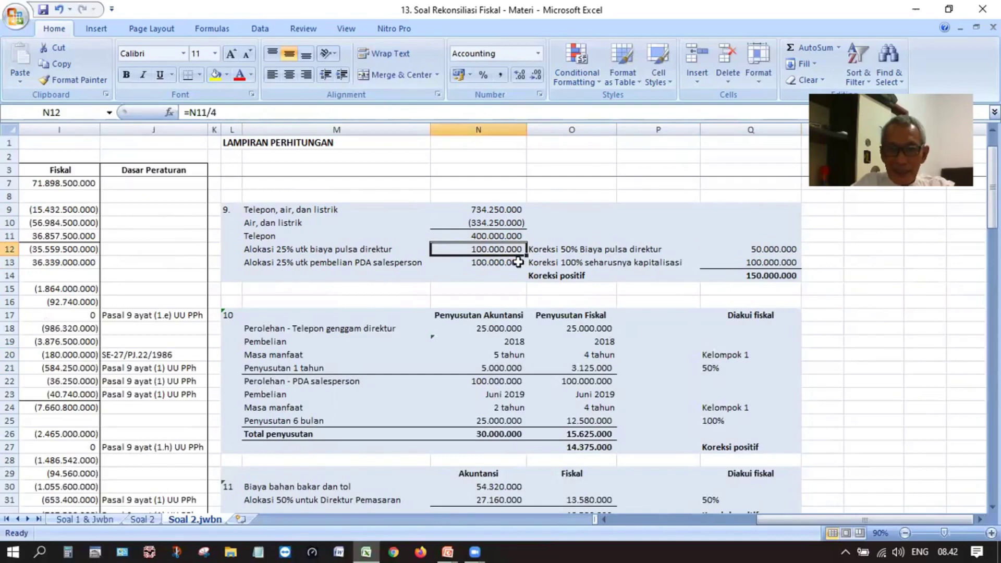
Step: Trace item 9's 100% capitalisation correction back to the 25% allocation for the salesperson PDA purchase
{"action": "left_click", "coordinate": [502, 265]}
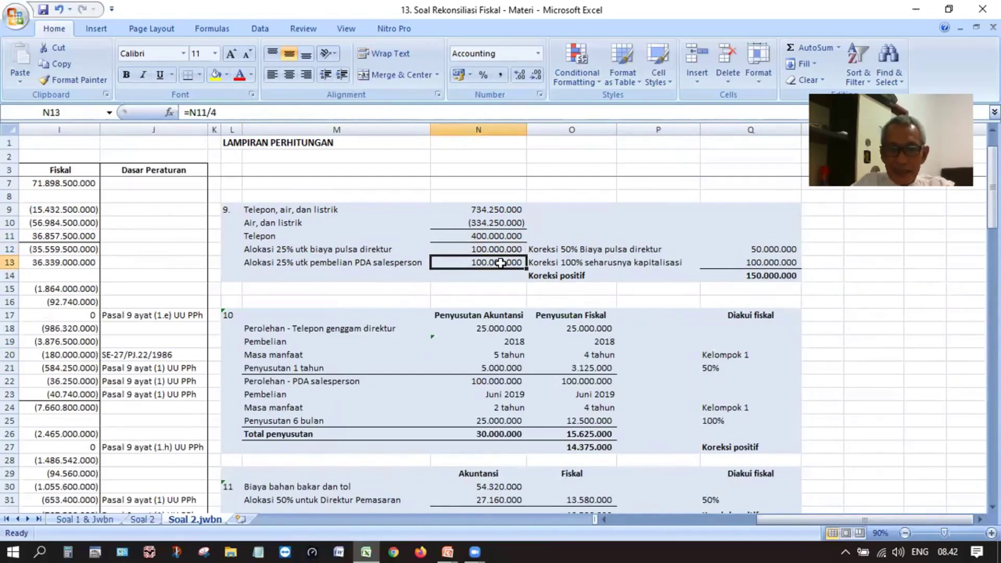
{"action": "left_click", "coordinate": [766, 263]}
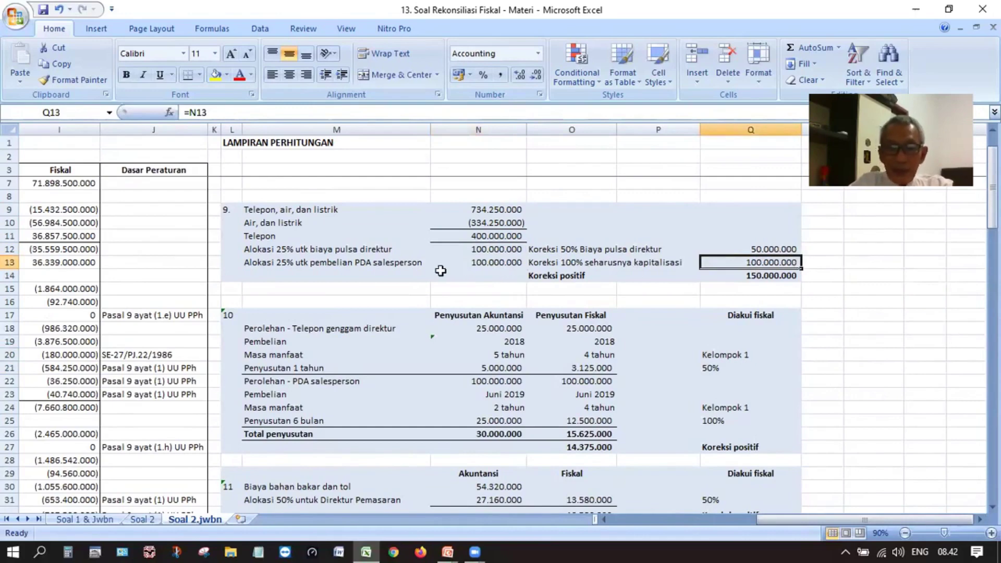
{"action": "left_click", "coordinate": [472, 264]}
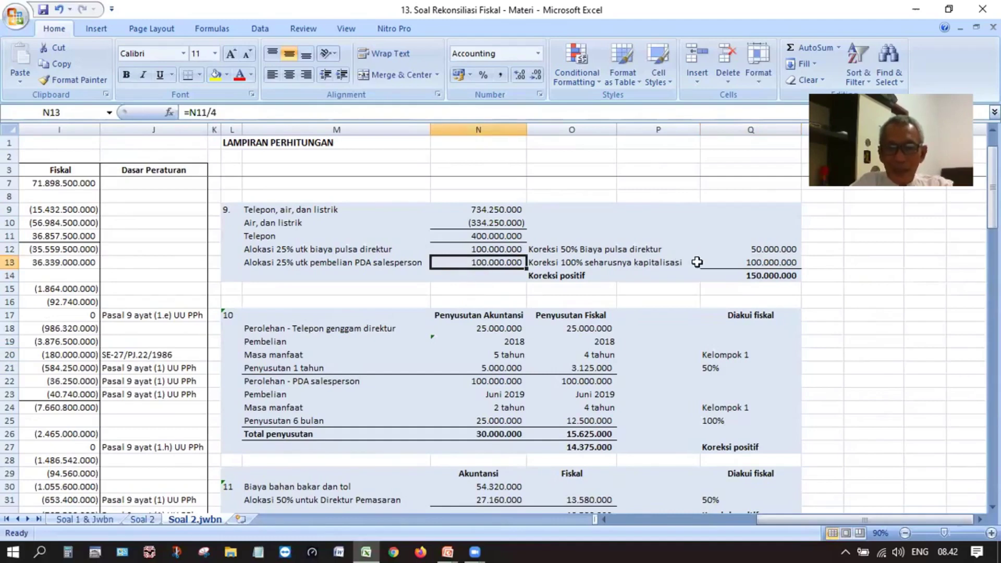
{"action": "left_click", "coordinate": [727, 263]}
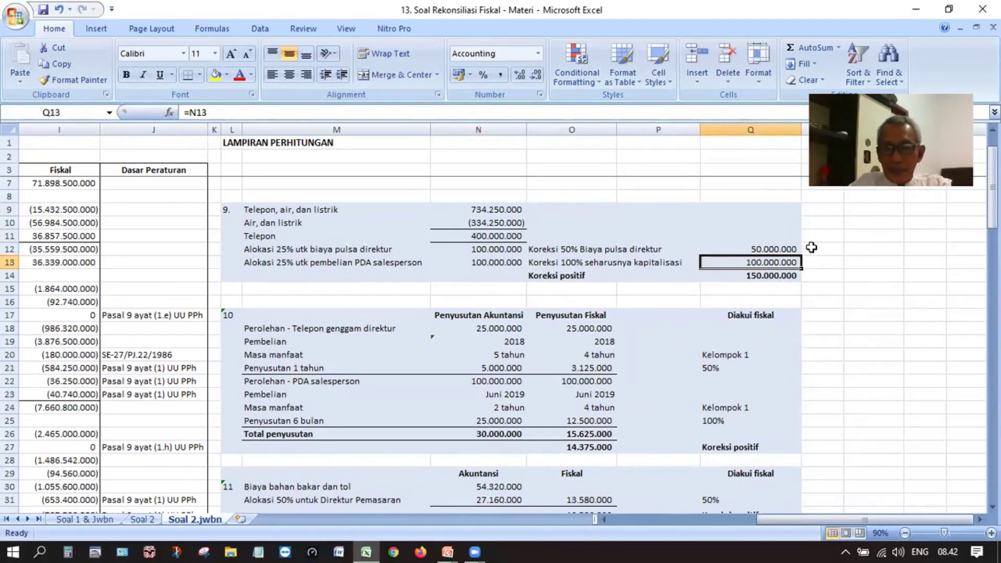
Step: Match item 9's total positive correction with the marketing Telepon, air, dan listrik row's Koreksi Positif and Fiskal amounts
{"action": "left_click", "coordinate": [782, 249]}
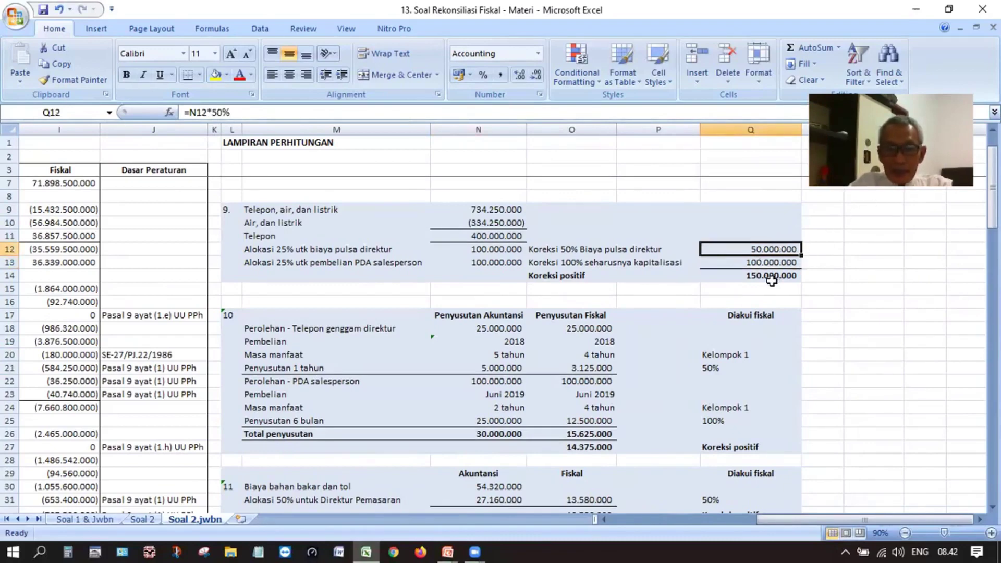
{"action": "left_click", "coordinate": [498, 210]}
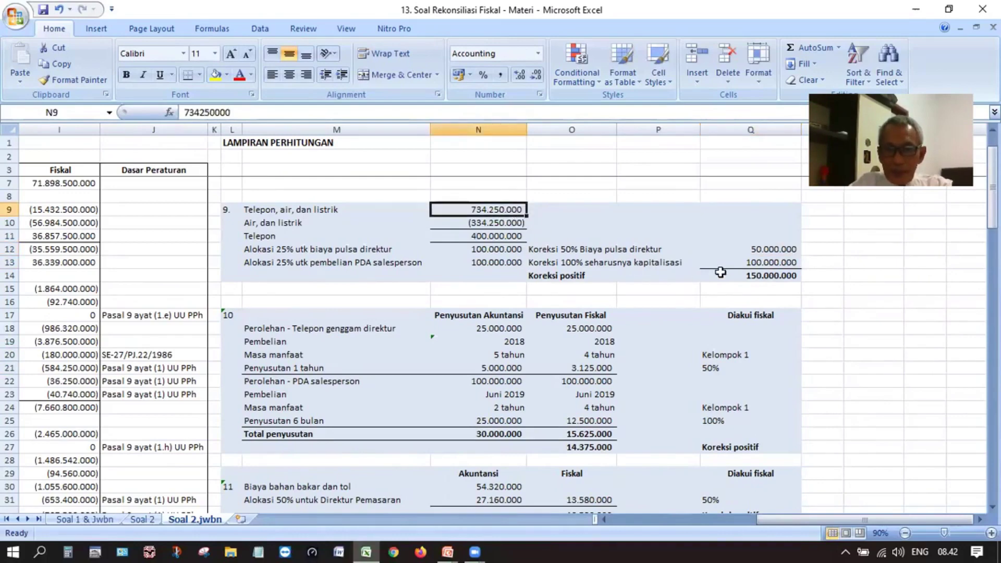
{"action": "left_click", "coordinate": [741, 277]}
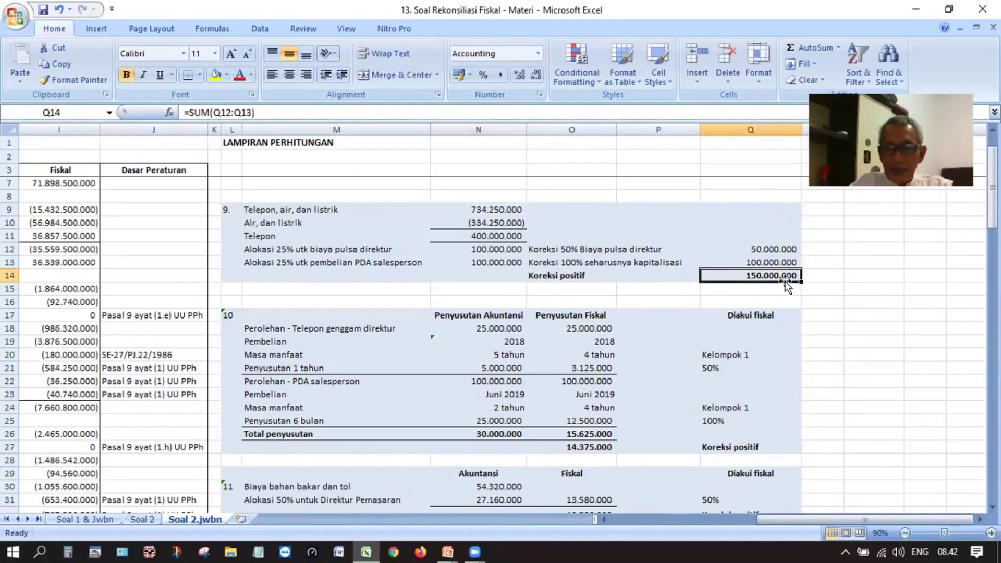
{"action": "left_click_drag", "start_coordinate": [784, 520], "coordinate": [706, 532]}
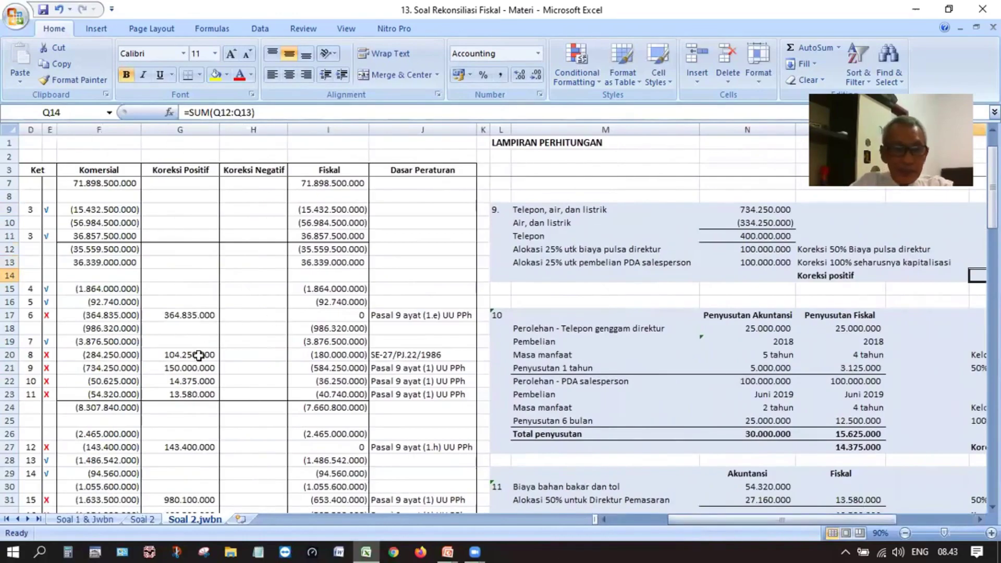
{"action": "left_click", "coordinate": [194, 370]}
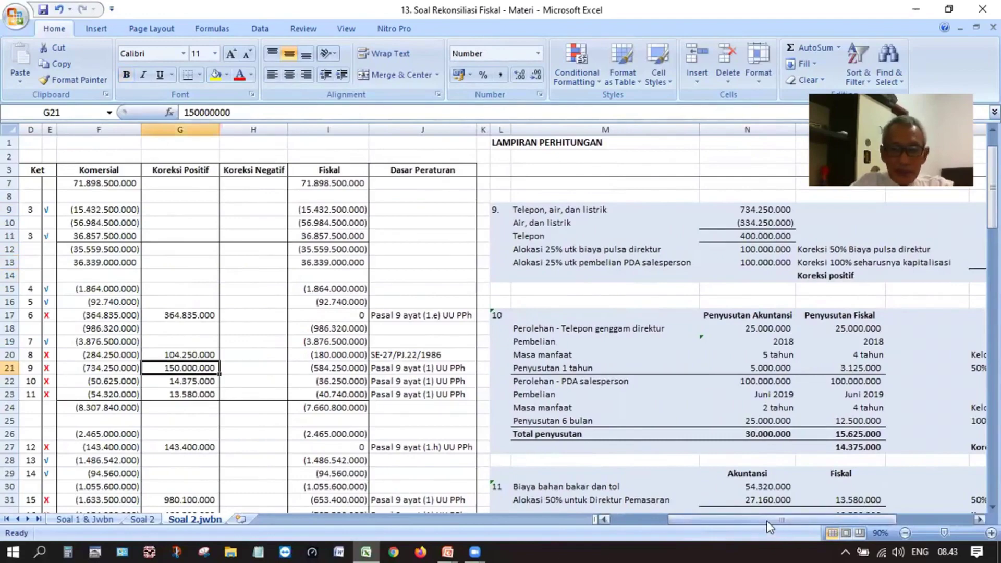
{"action": "left_click_drag", "start_coordinate": [766, 522], "coordinate": [709, 522]}
{"action": "left_click", "coordinate": [307, 371]}
{"action": "left_click", "coordinate": [359, 371]}
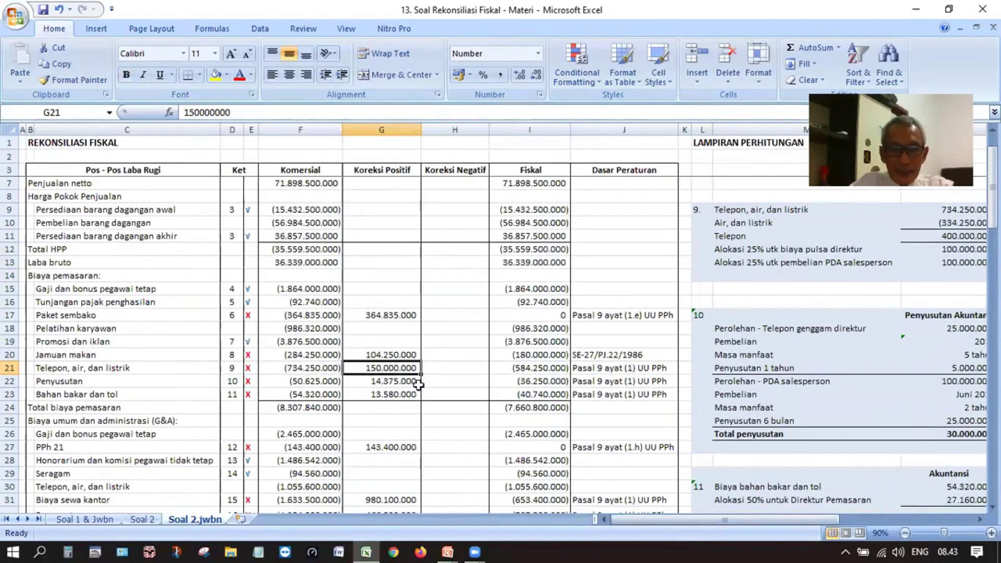
{"action": "left_click", "coordinate": [539, 370]}
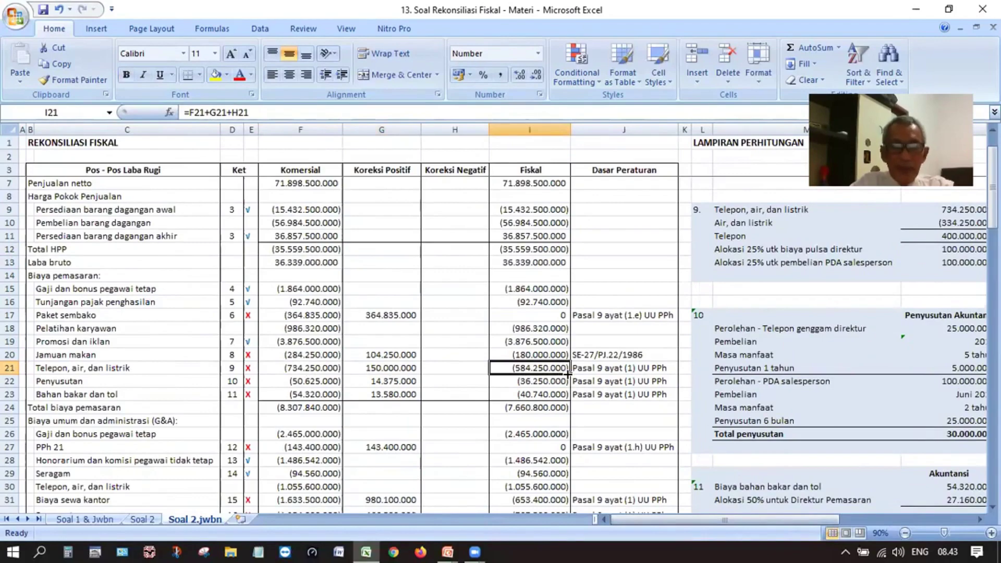
Step: Find explanatory note 24 on research costs in the Soal 2 sheet and read it
{"action": "scroll", "coordinate": [561, 371], "scroll_direction": "down", "scroll_amount": 7}
{"action": "scroll", "coordinate": [537, 341], "scroll_direction": "down", "scroll_amount": 4}
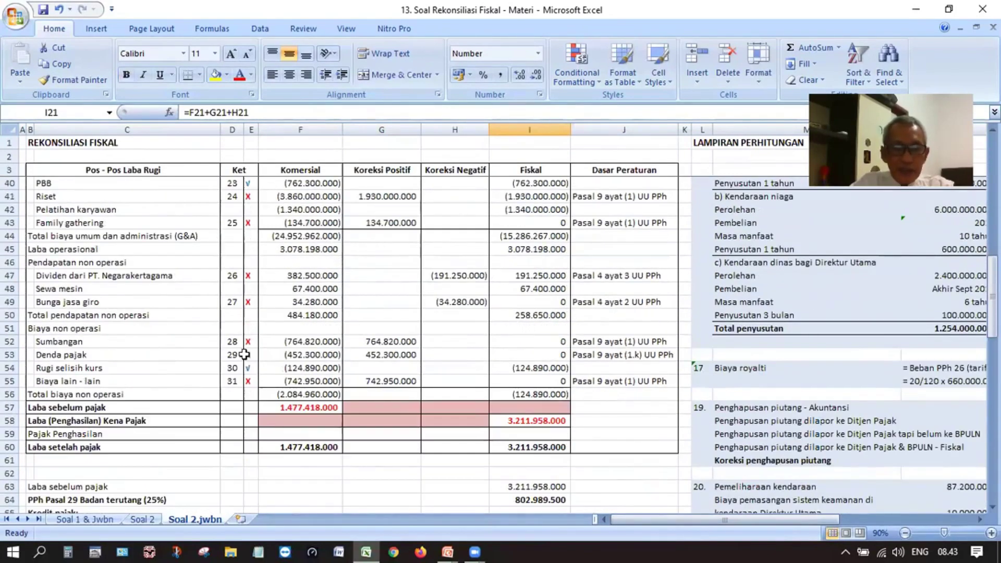
{"action": "left_click", "coordinate": [142, 520]}
{"action": "scroll", "coordinate": [127, 340], "scroll_direction": "down", "scroll_amount": 3}
{"action": "scroll", "coordinate": [127, 341], "scroll_direction": "down", "scroll_amount": 8}
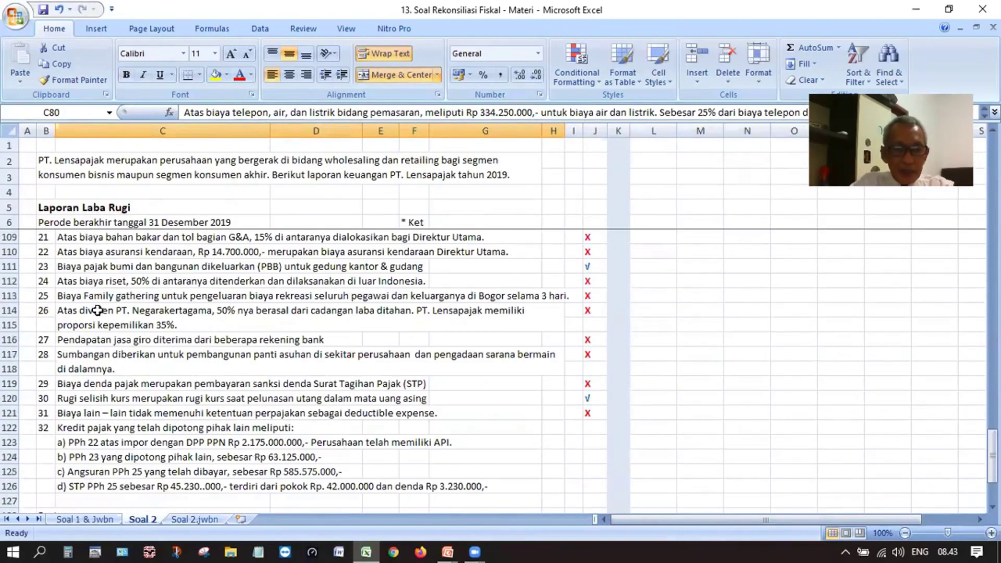
{"action": "left_click", "coordinate": [82, 281]}
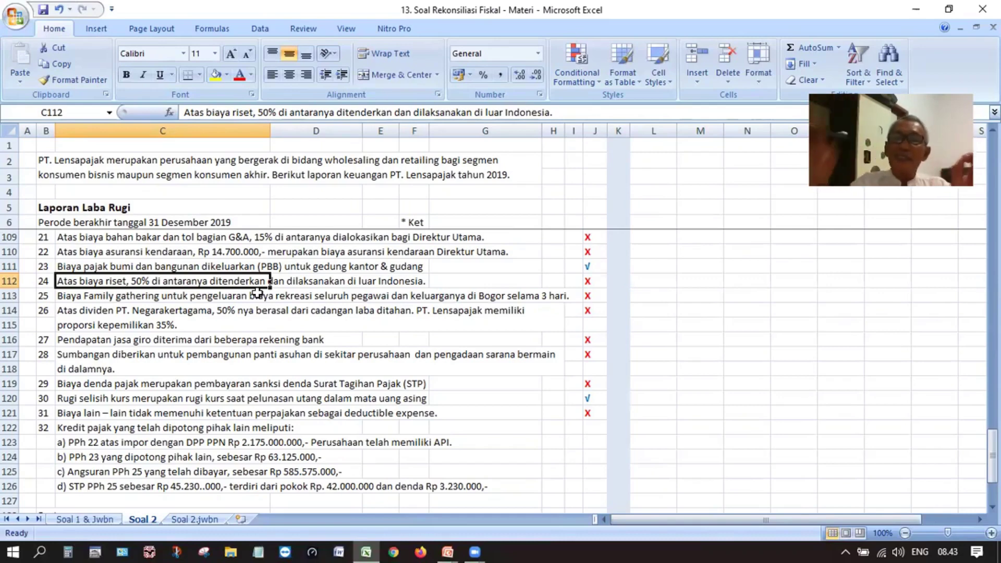
Step: Highlight the Fiskal column in Soal 2.jwbn in yellow, from its header through Total biaya non operasi (I3:I56)
{"action": "left_click", "coordinate": [198, 520]}
{"action": "scroll", "coordinate": [363, 401], "scroll_direction": "down", "scroll_amount": 2}
{"action": "left_click", "coordinate": [362, 401]}
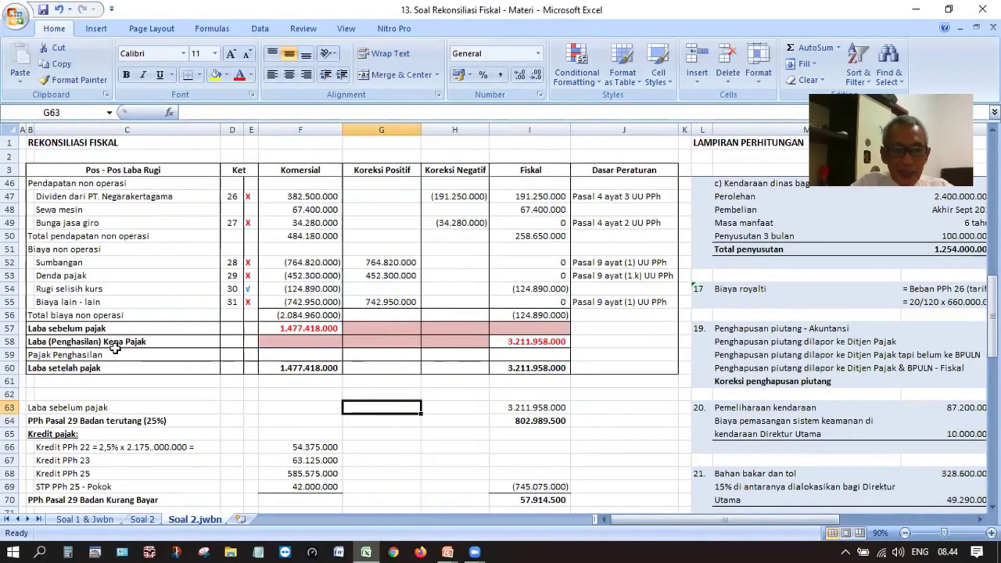
{"action": "left_click", "coordinate": [529, 341]}
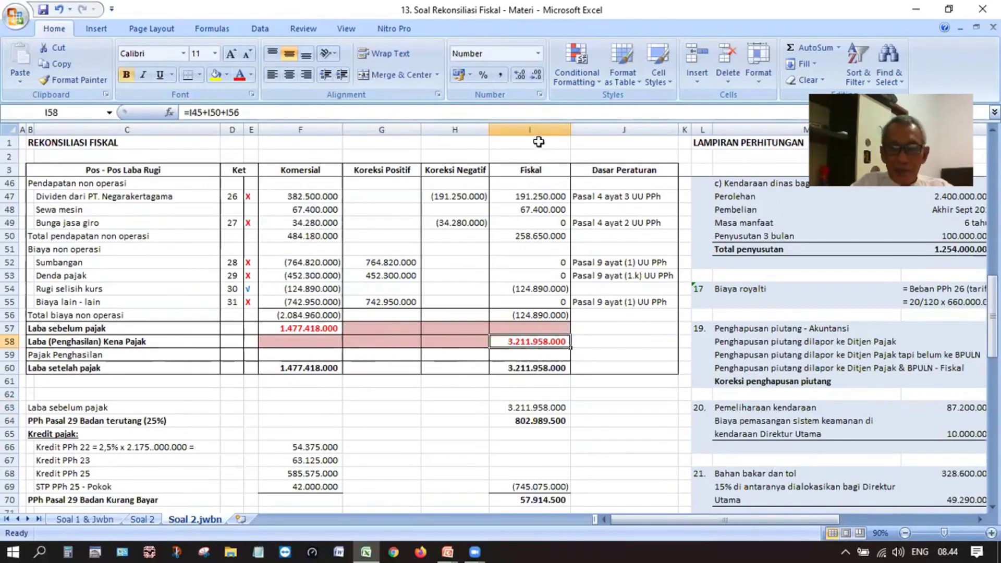
{"action": "left_click_drag", "start_coordinate": [550, 171], "coordinate": [539, 447]}
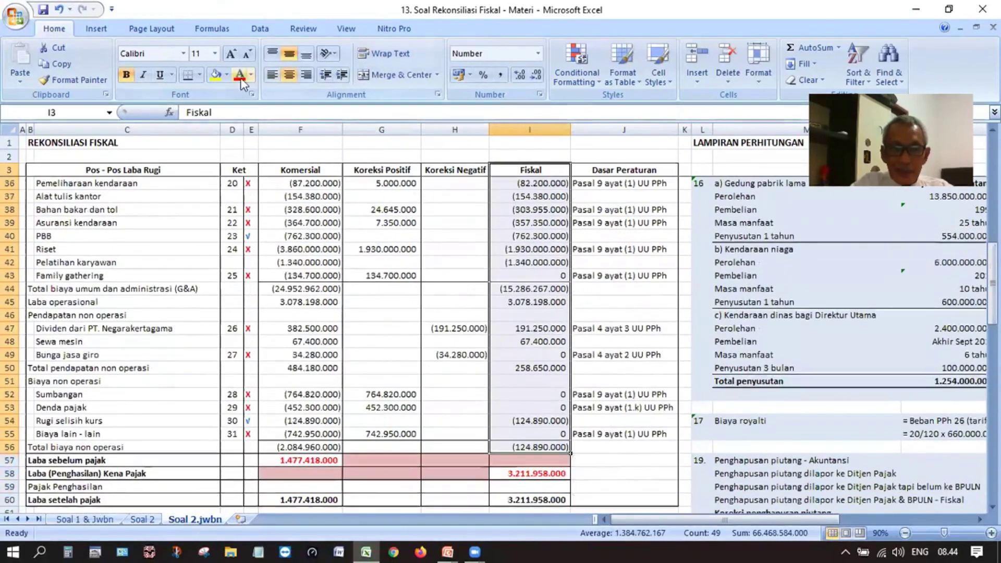
{"action": "left_click", "coordinate": [215, 75]}
Step: Fill the Laba (Penghasilan) Kena Pajak row in yellow from its label to the Fiskal amount (B58:I58)
{"action": "scroll", "coordinate": [528, 368], "scroll_direction": "down", "scroll_amount": 3}
{"action": "left_click", "coordinate": [527, 354]}
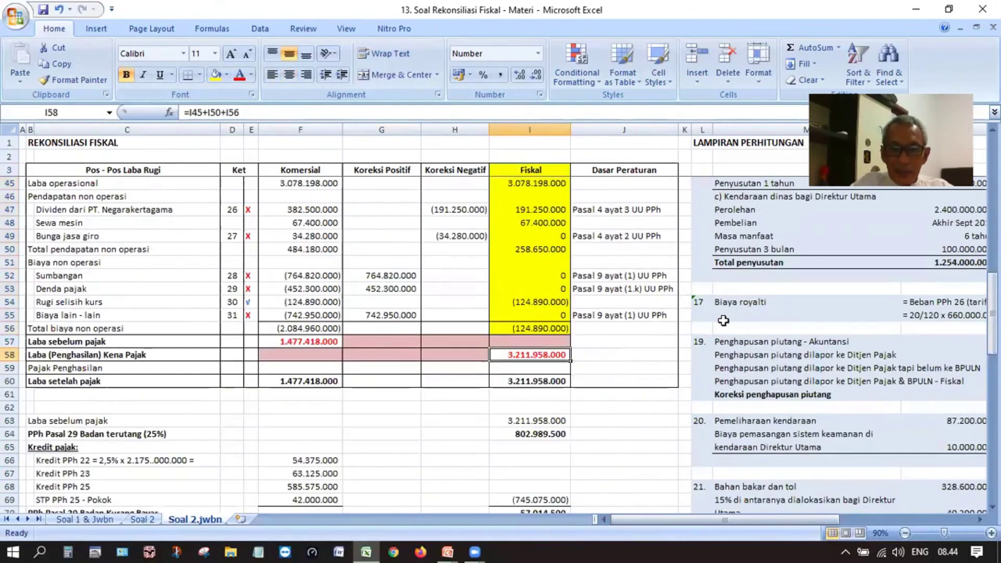
{"action": "left_click_drag", "start_coordinate": [32, 354], "coordinate": [521, 355]}
{"action": "left_click", "coordinate": [227, 74]}
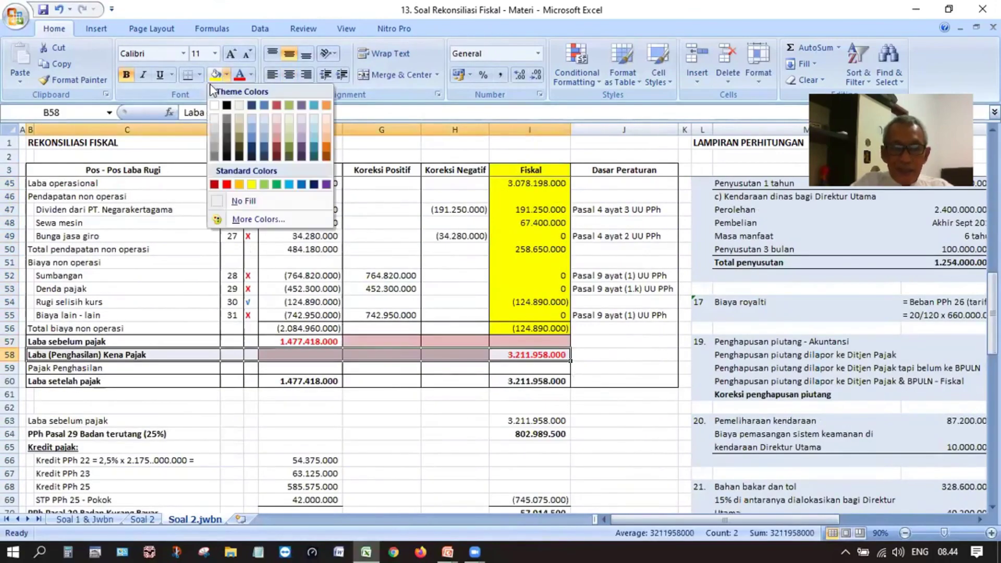
{"action": "left_click", "coordinate": [252, 184]}
{"action": "left_click", "coordinate": [608, 405]}
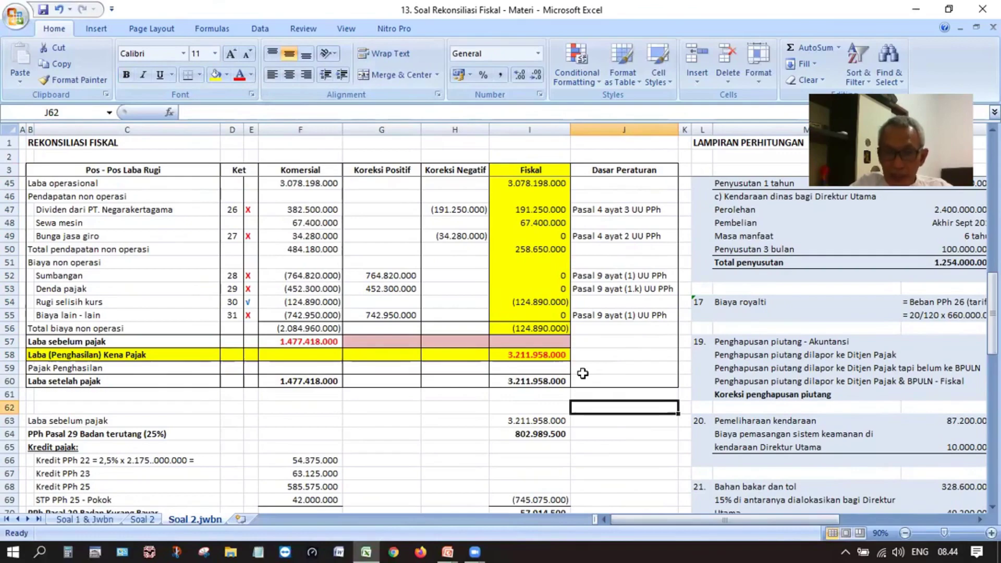
Step: Fill the Laba sebelum pajak row of the tax calculation below the table in yellow (B63:I63)
{"action": "left_click", "coordinate": [554, 353]}
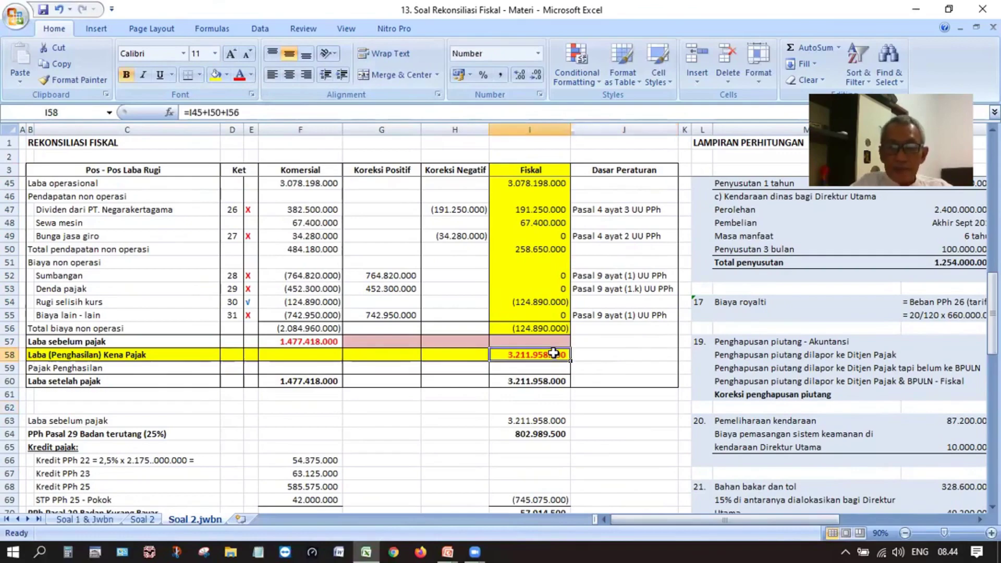
{"action": "scroll", "coordinate": [573, 431], "scroll_direction": "down", "scroll_amount": 2}
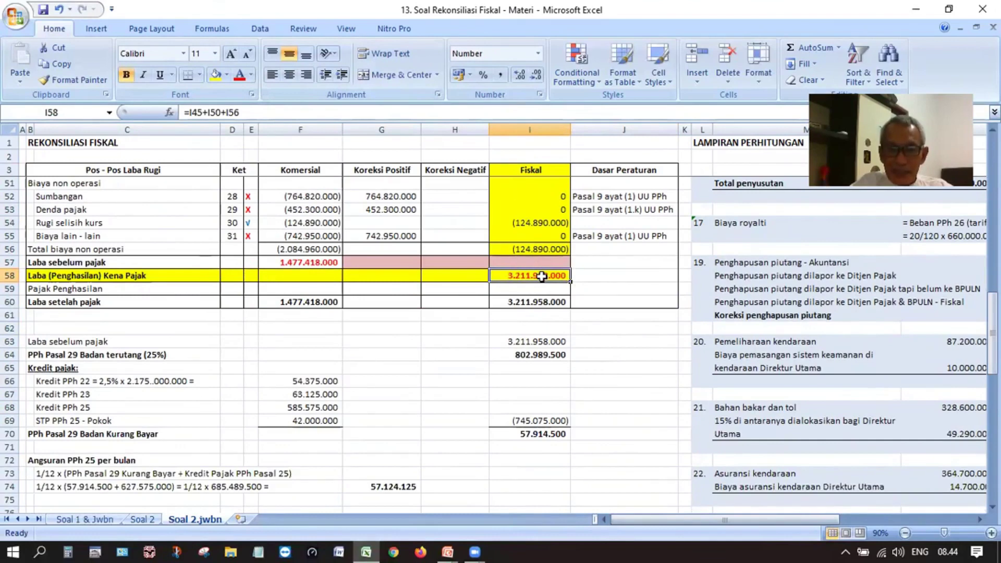
{"action": "left_click", "coordinate": [545, 340]}
{"action": "left_click", "coordinate": [49, 341]}
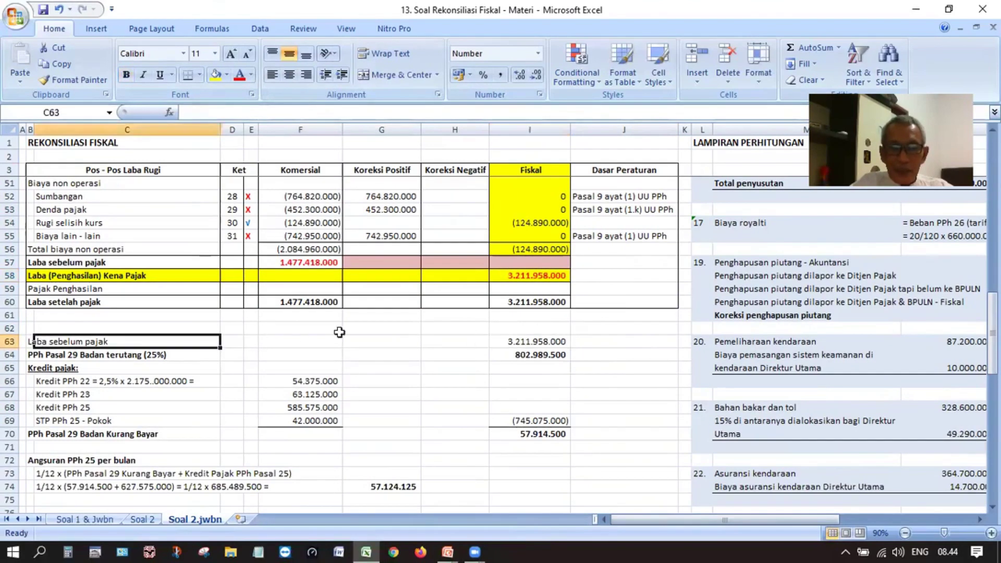
{"action": "left_click_drag", "start_coordinate": [52, 341], "coordinate": [453, 328]}
{"action": "left_click_drag", "start_coordinate": [29, 342], "coordinate": [505, 346]}
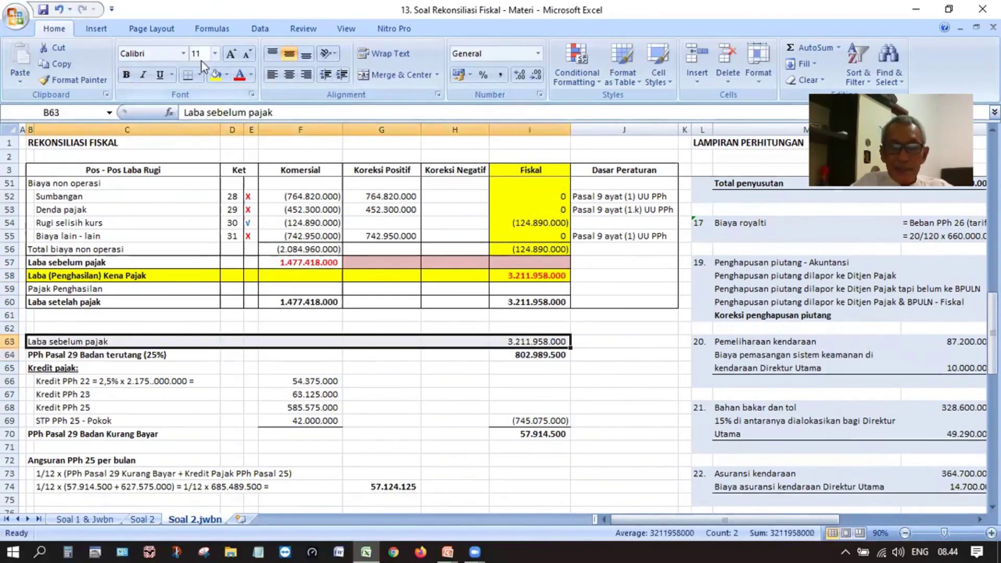
{"action": "left_click", "coordinate": [215, 74]}
{"action": "left_click", "coordinate": [600, 369]}
Step: Check the PPh Pasal 29 Badan terutang (25%) calculation against fiscal Penjualan netto, Laba sebelum pajak and Laba (Penghasilan) Kena Pajak
{"action": "scroll", "coordinate": [600, 372], "scroll_direction": "down", "scroll_amount": 2}
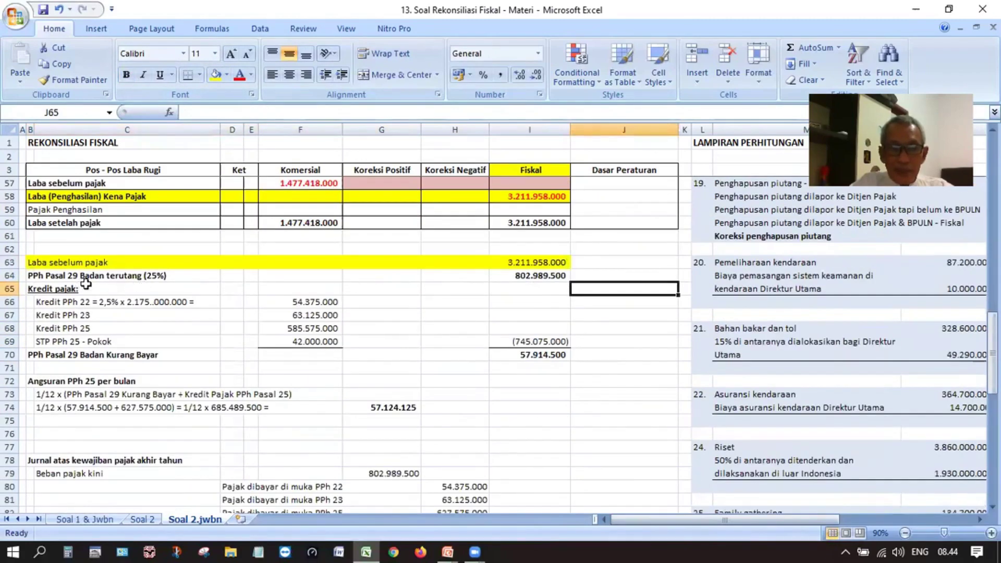
{"action": "left_click", "coordinate": [28, 276]}
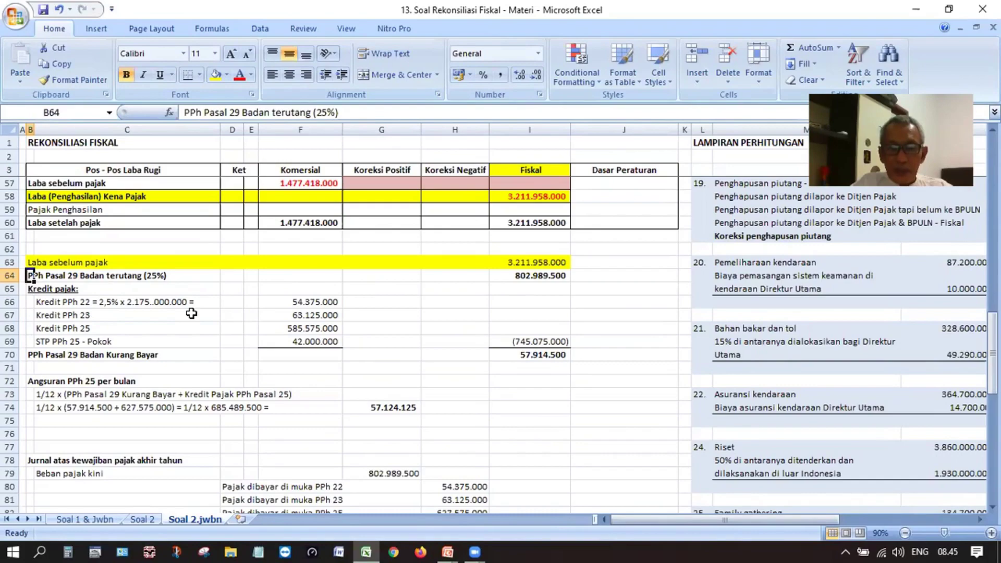
{"action": "scroll", "coordinate": [349, 318], "scroll_direction": "up", "scroll_amount": 18}
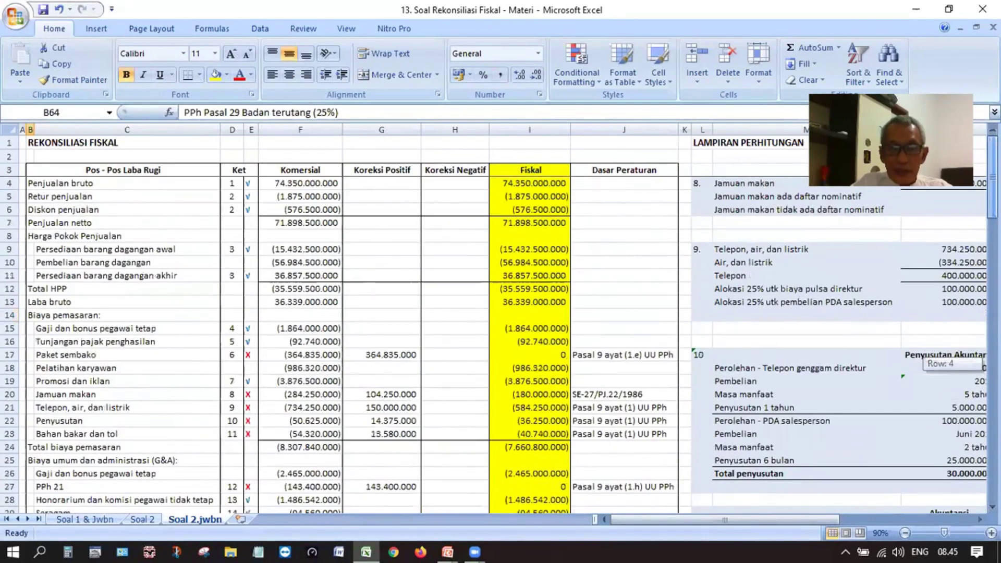
{"action": "left_click", "coordinate": [543, 223]}
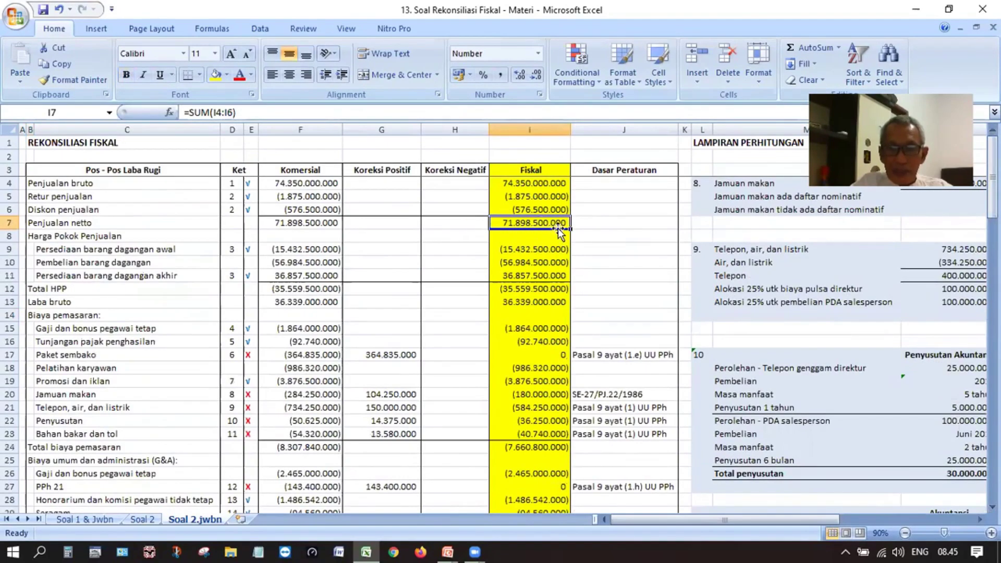
{"action": "scroll", "coordinate": [558, 228], "scroll_direction": "down", "scroll_amount": 15}
{"action": "scroll", "coordinate": [535, 297], "scroll_direction": "down", "scroll_amount": 1}
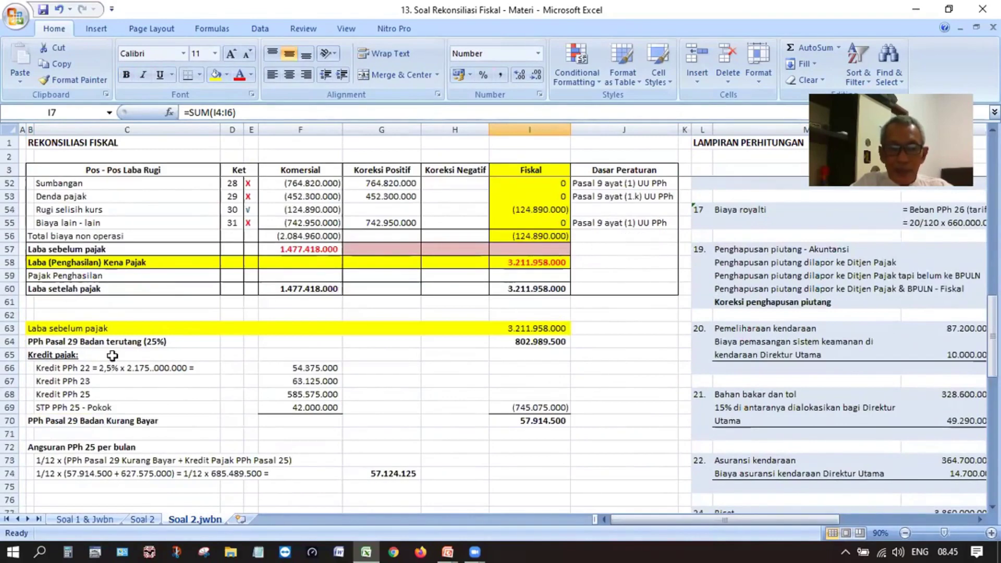
{"action": "left_click", "coordinate": [549, 328]}
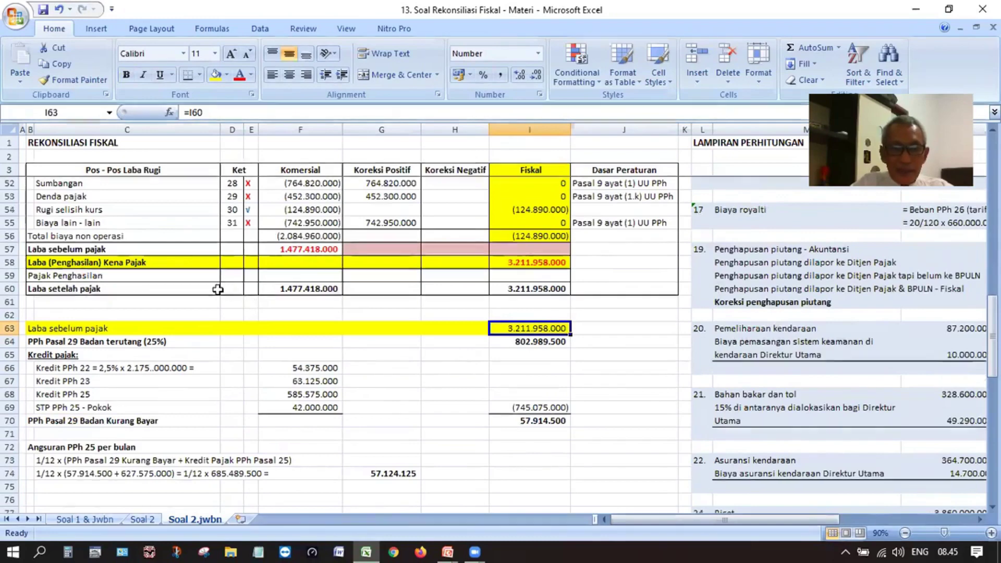
{"action": "left_click", "coordinate": [547, 264]}
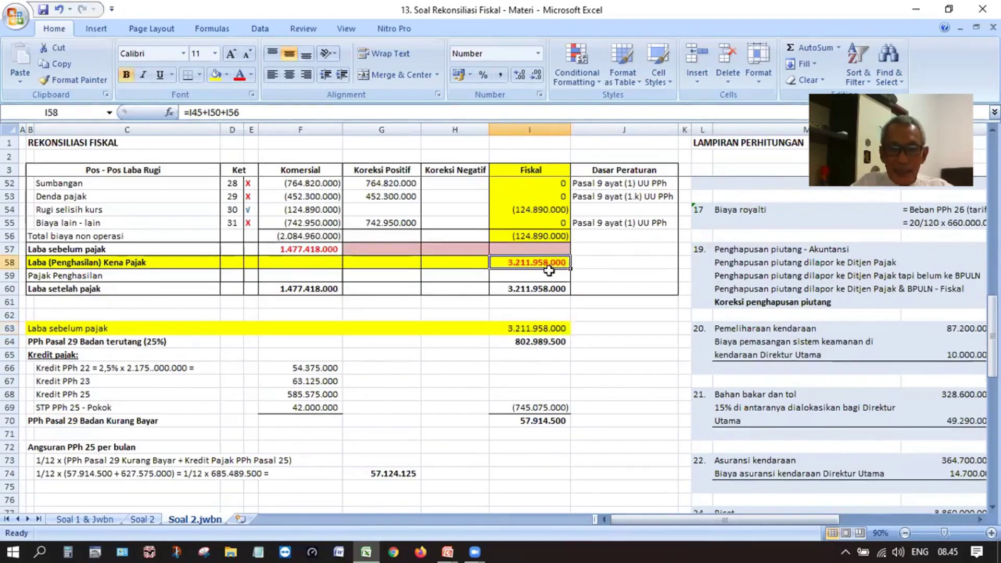
Step: Trace PPh Pasal 29 Badan terutang (25%) back to the highlighted Laba sebelum pajak amount in row 63
{"action": "left_click", "coordinate": [540, 330]}
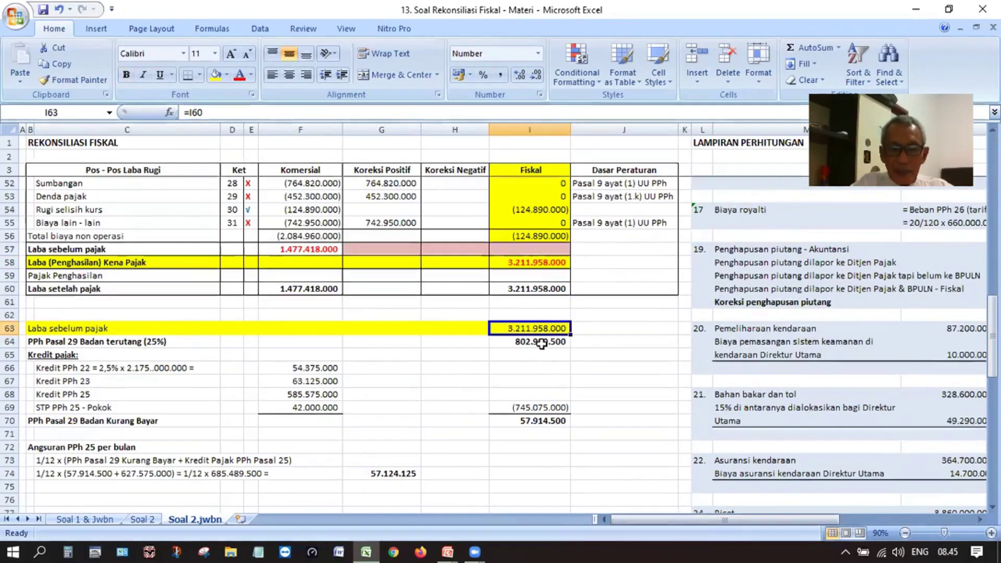
{"action": "left_click", "coordinate": [542, 343]}
{"action": "scroll", "coordinate": [606, 355], "scroll_direction": "down", "scroll_amount": 2}
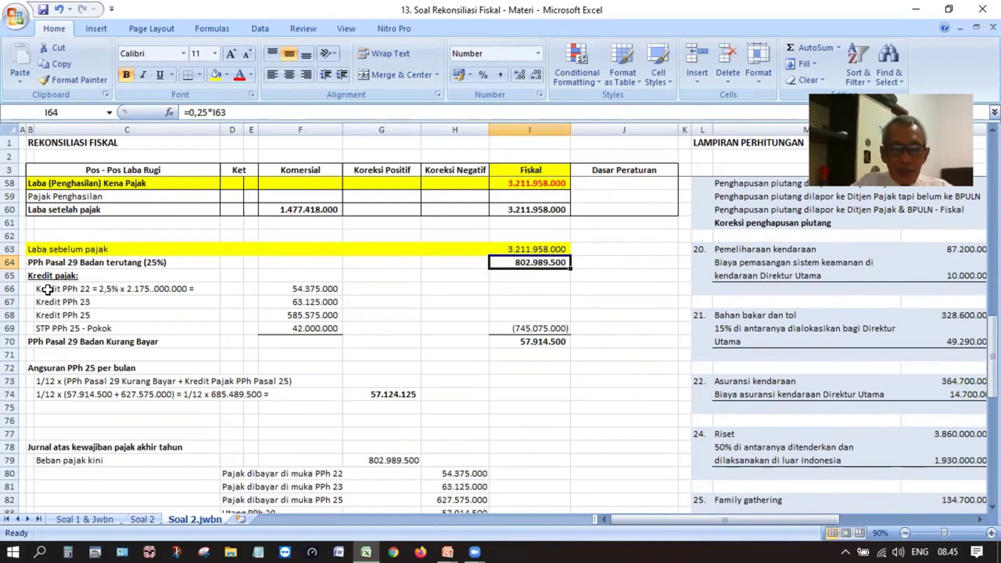
Step: Review the tax credits listed under note 32 in the Soal 2 sheet, focusing on PPh 22 impor with API and PPh 23
{"action": "left_click", "coordinate": [142, 519]}
{"action": "scroll", "coordinate": [157, 446], "scroll_direction": "down", "scroll_amount": 4}
{"action": "scroll", "coordinate": [119, 395], "scroll_direction": "up", "scroll_amount": 2}
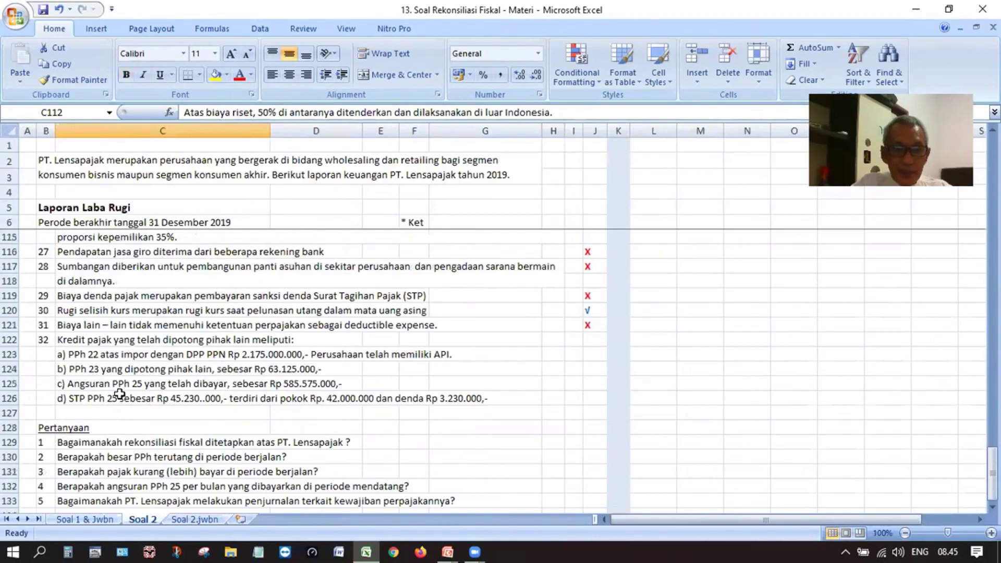
{"action": "left_click", "coordinate": [59, 356]}
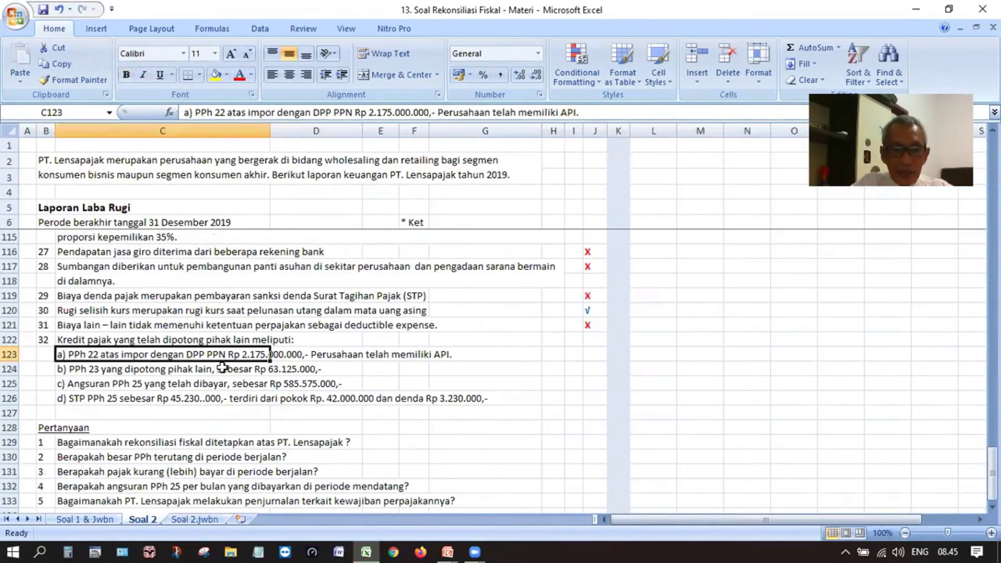
{"action": "left_click", "coordinate": [287, 367]}
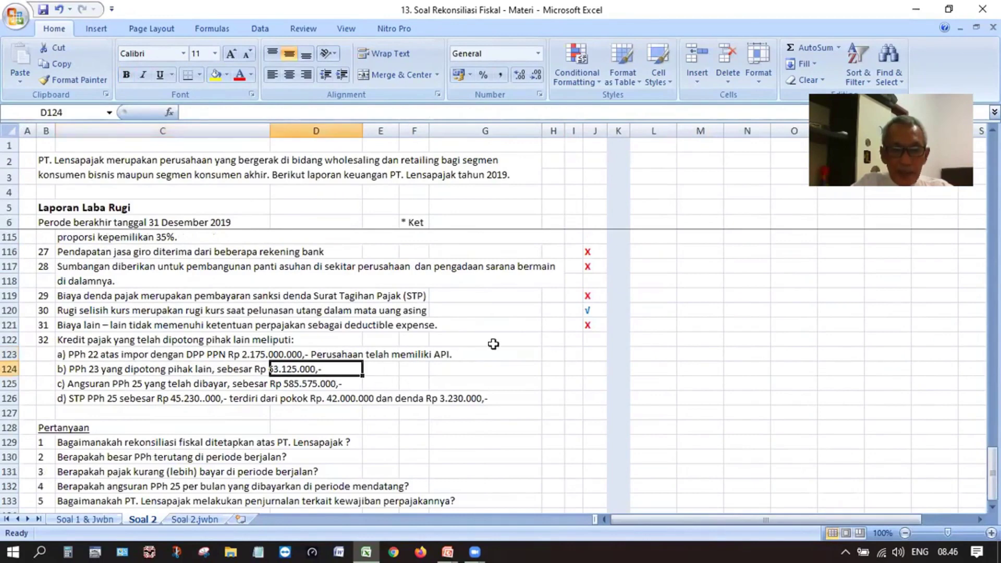
{"action": "left_click", "coordinate": [29, 354]}
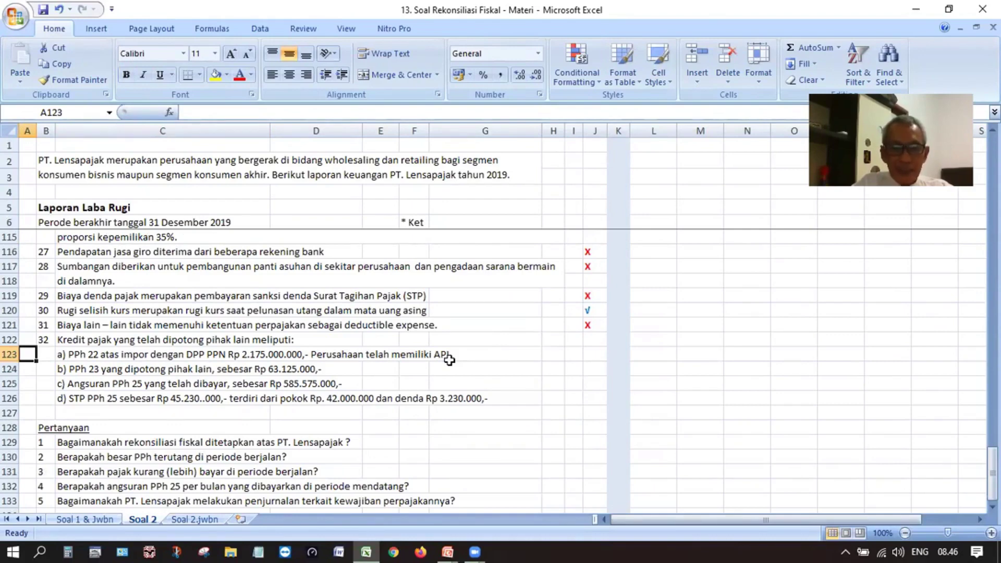
{"action": "left_click", "coordinate": [293, 358]}
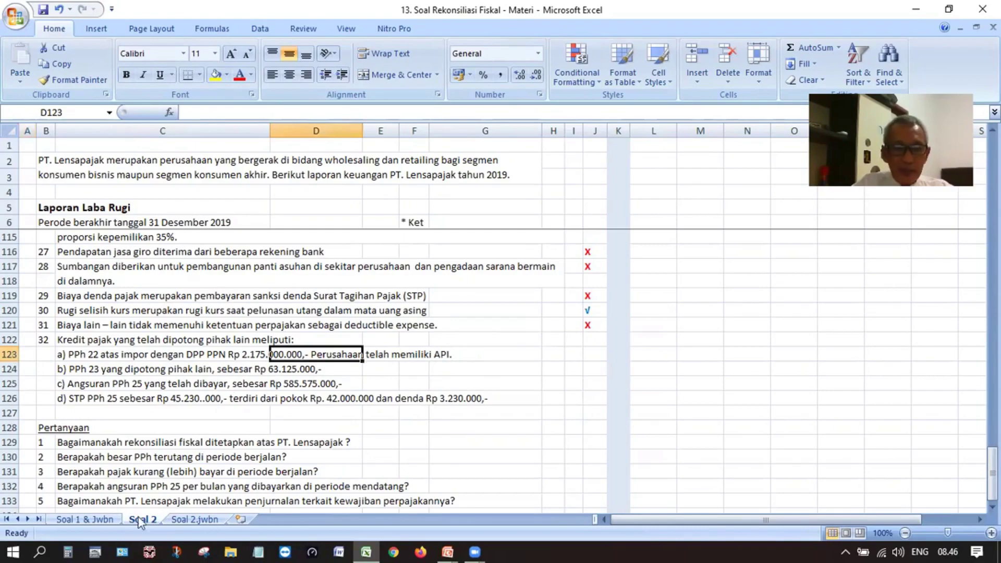
Step: Check the Kredit PPh 22, PPh 23 and PPh 25 amounts under Kredit pajak in Soal 2.jwbn
{"action": "left_click", "coordinate": [195, 519]}
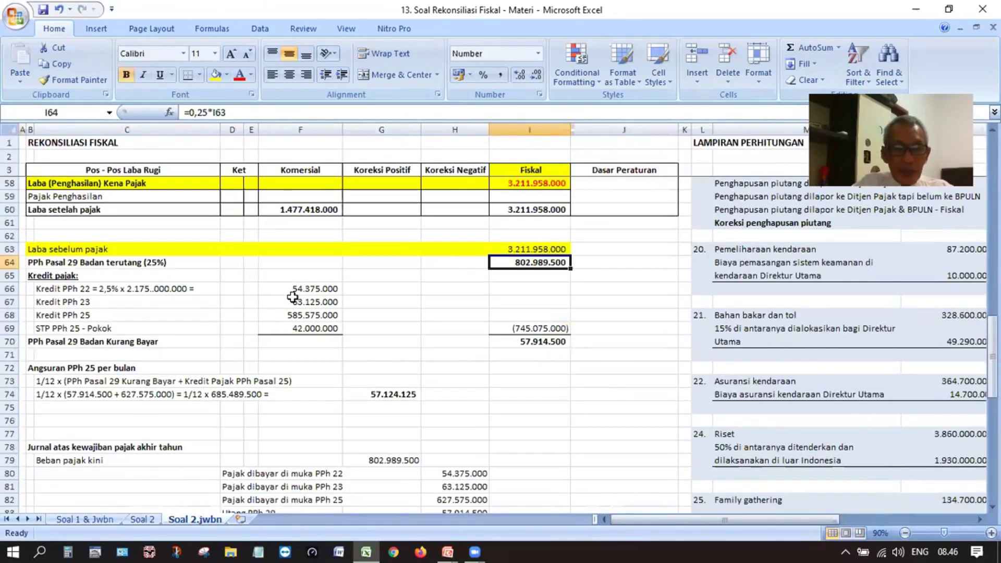
{"action": "left_click", "coordinate": [293, 290]}
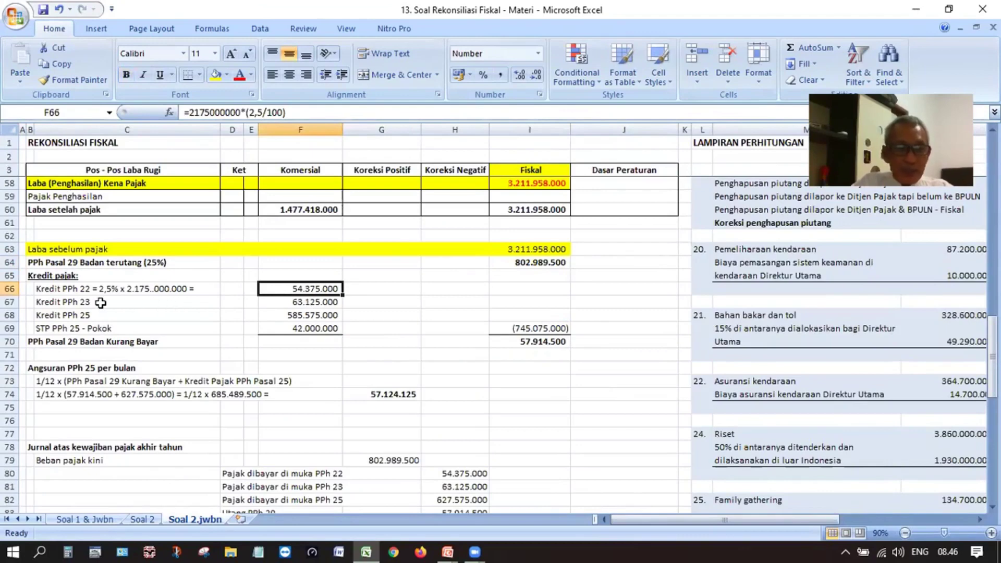
{"action": "left_click", "coordinate": [284, 306]}
{"action": "left_click", "coordinate": [282, 318]}
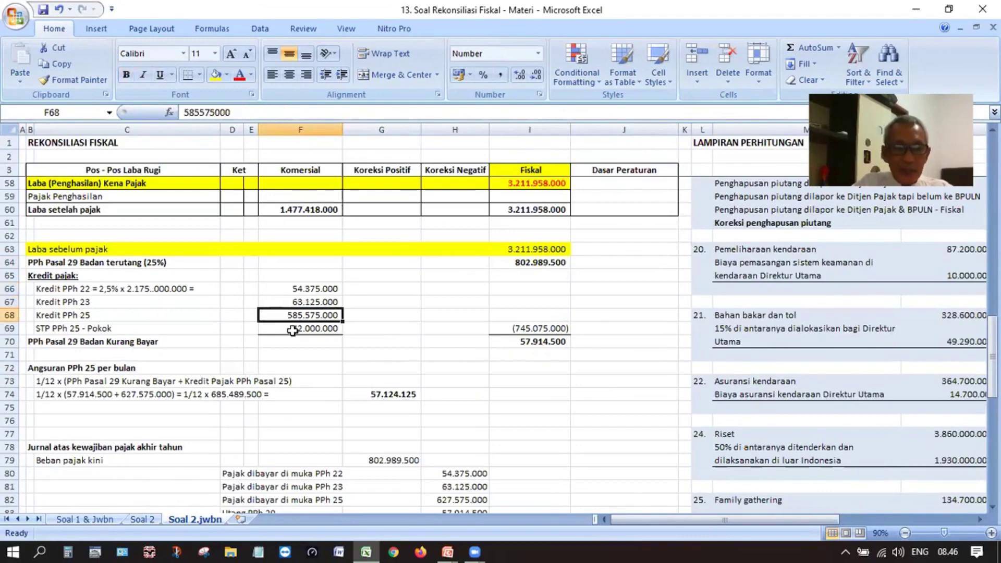
Step: Compare the STP PPh 25 principal in note 32d of Soal 2 with the STP PPh 25 - Pokok row in Soal 2.jwbn
{"action": "left_click", "coordinate": [142, 519]}
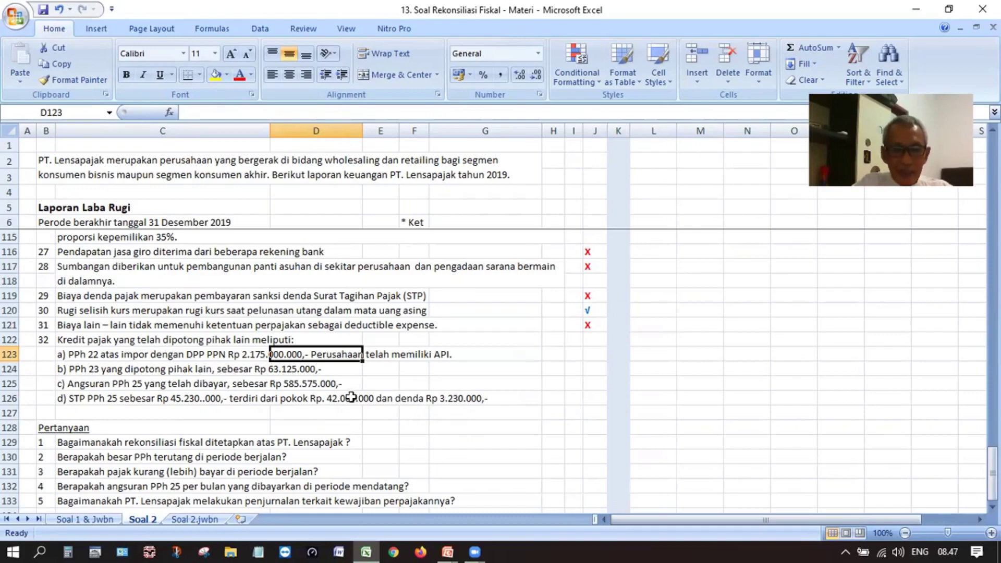
{"action": "left_click", "coordinate": [215, 519]}
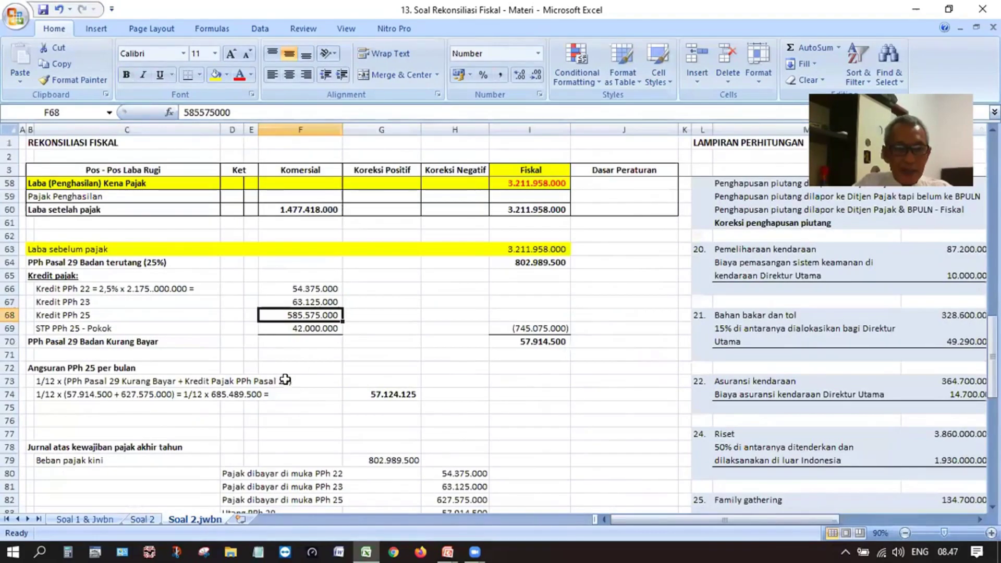
{"action": "left_click", "coordinate": [310, 329]}
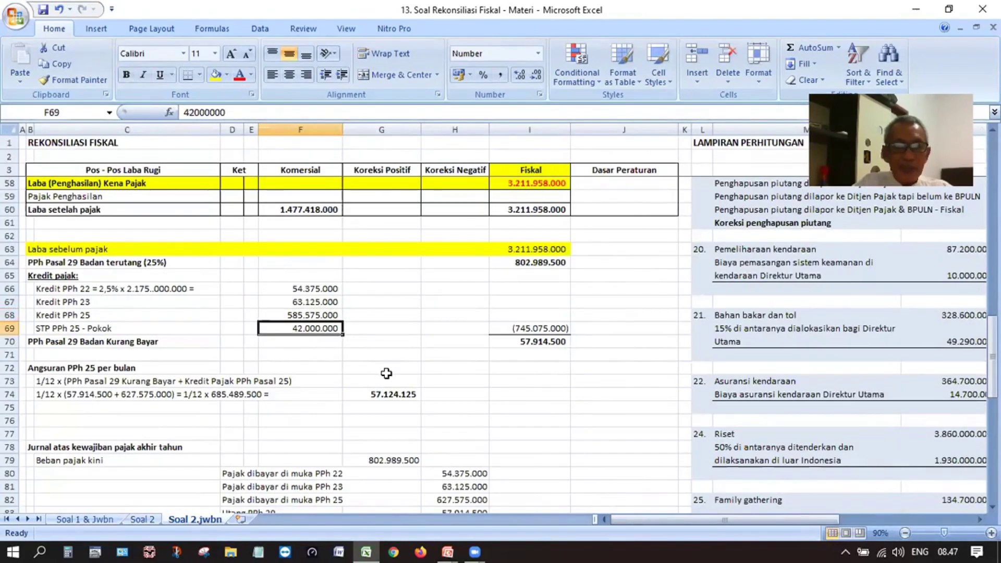
Step: Check how PPh Pasal 29 Badan Kurang Bayar follows from the tax terutang and the total Kredit pajak
{"action": "left_click", "coordinate": [492, 329]}
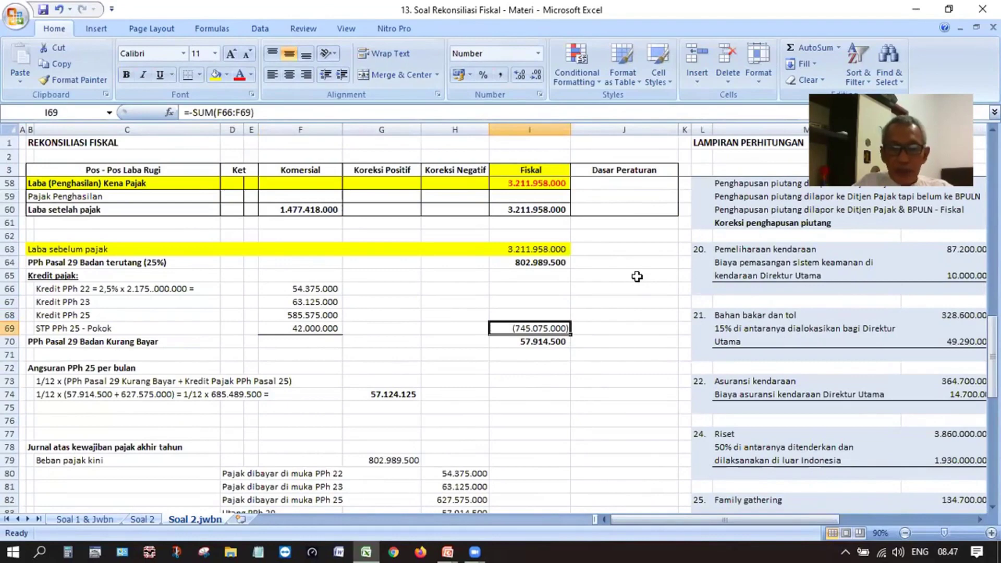
{"action": "left_click", "coordinate": [555, 263]}
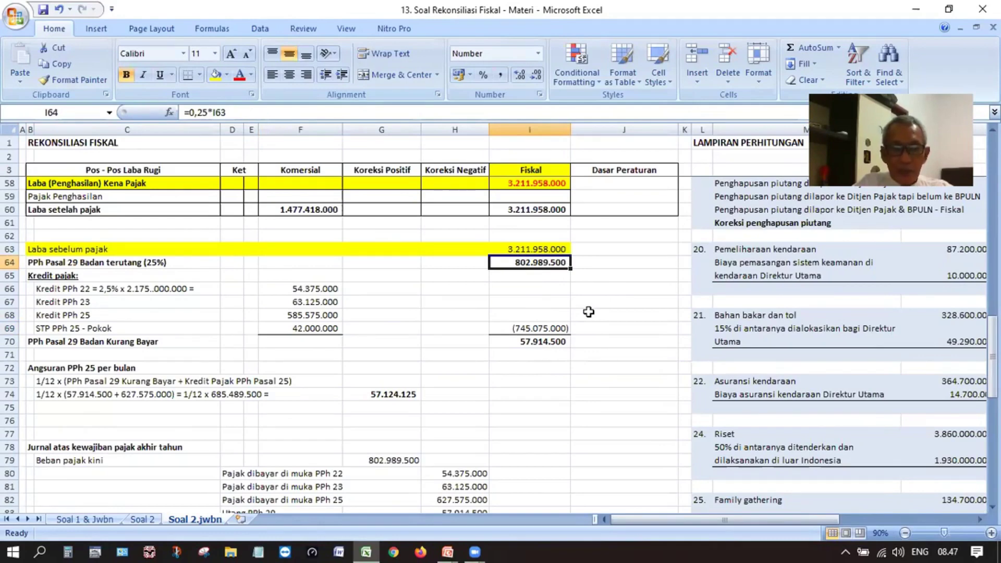
{"action": "left_click", "coordinate": [568, 343]}
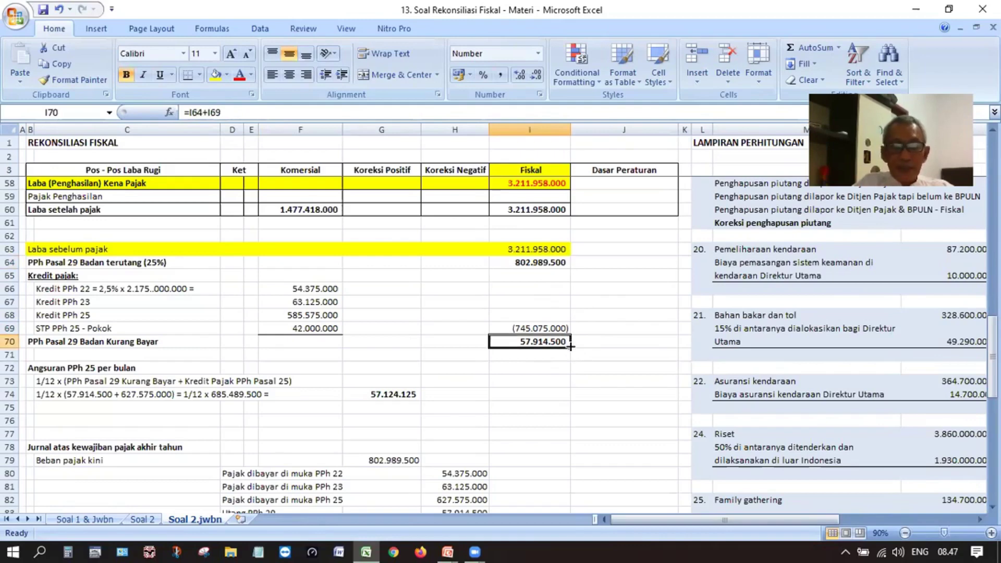
Step: Examine the Angsuran PPh 25 per bulan formula in rows 73 and 74 and its monthly amount in G74
{"action": "scroll", "coordinate": [571, 347], "scroll_direction": "down", "scroll_amount": 1}
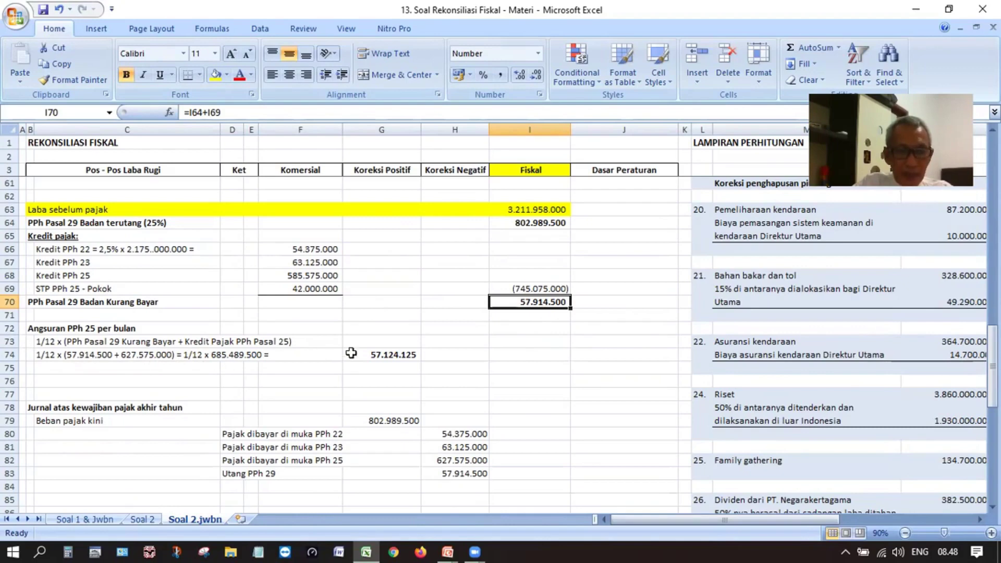
{"action": "left_click", "coordinate": [415, 357]}
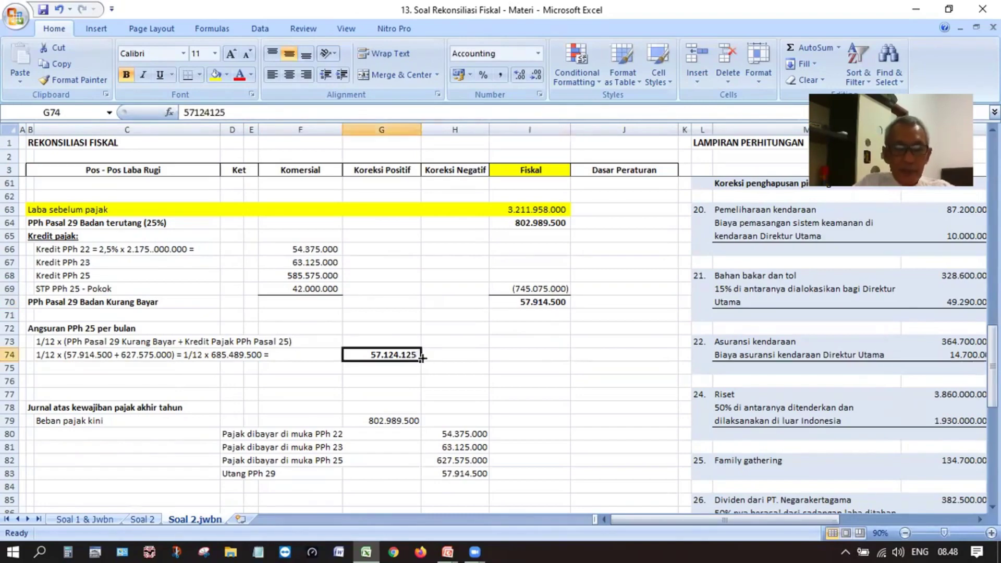
{"action": "scroll", "coordinate": [417, 357], "scroll_direction": "down", "scroll_amount": 1}
{"action": "scroll", "coordinate": [409, 360], "scroll_direction": "up", "scroll_amount": 1}
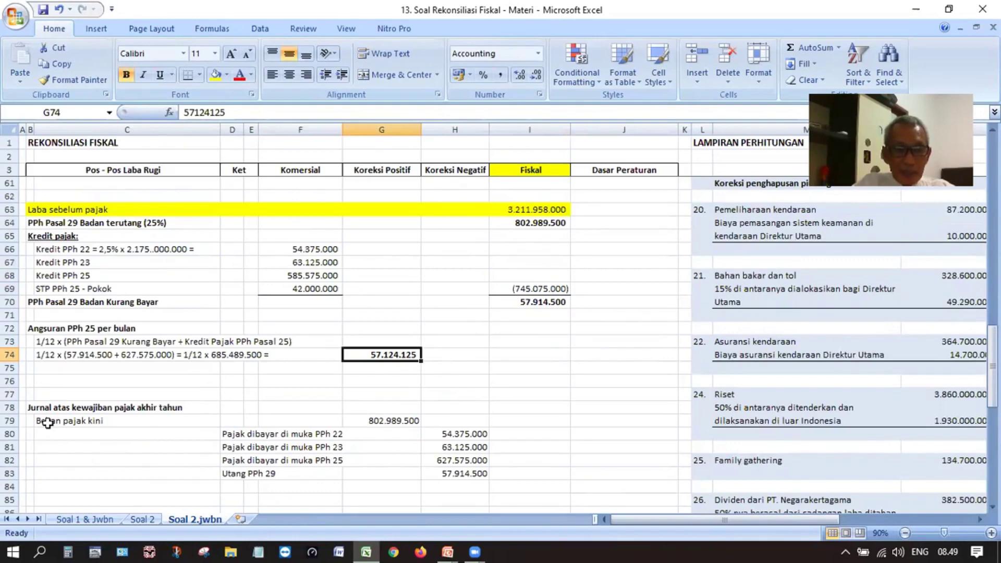
Step: Compare the Beban pajak kini debit in the year-end journal with PPh Pasal 29 Badan terutang
{"action": "left_click", "coordinate": [383, 421]}
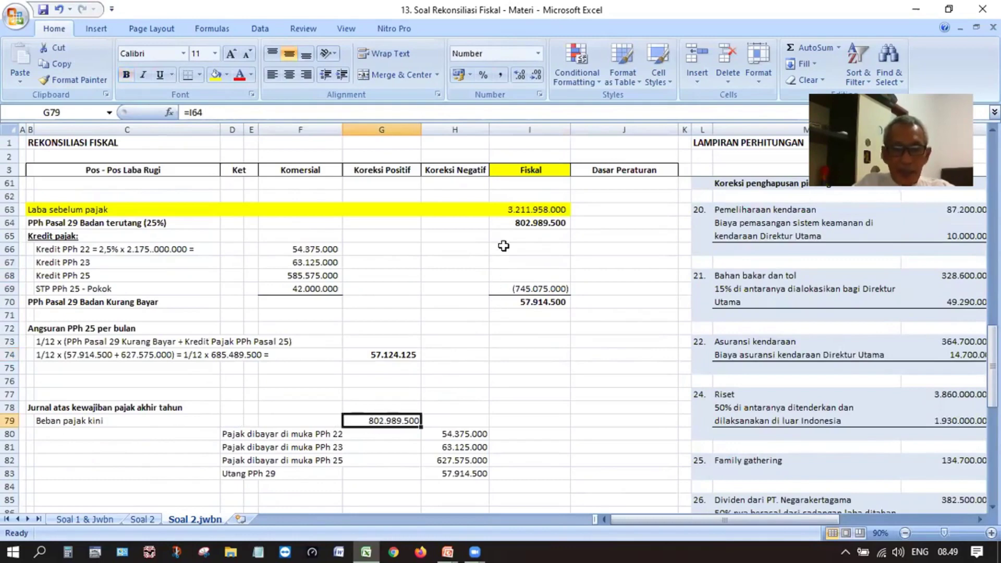
{"action": "left_click", "coordinate": [518, 228]}
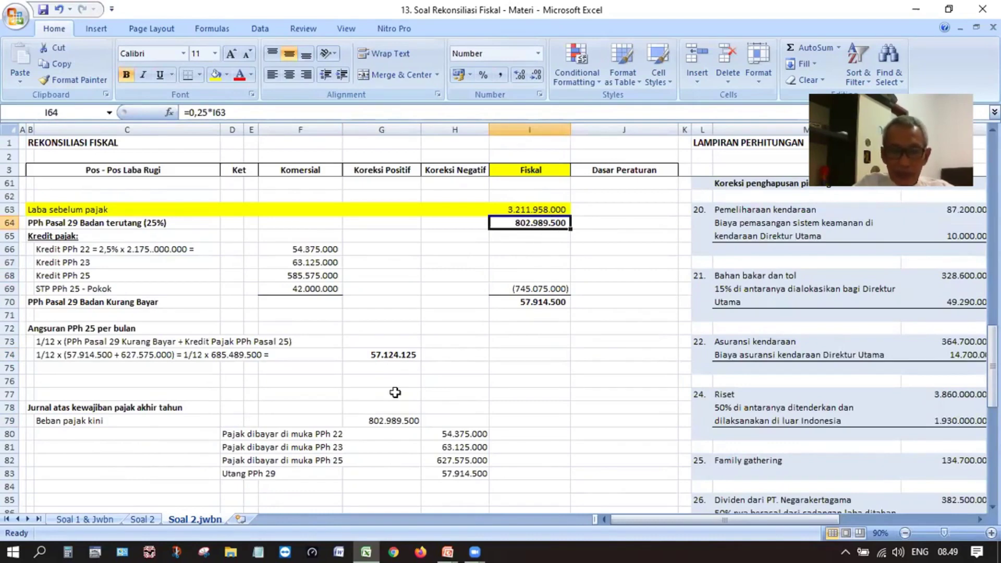
{"action": "left_click", "coordinate": [394, 420]}
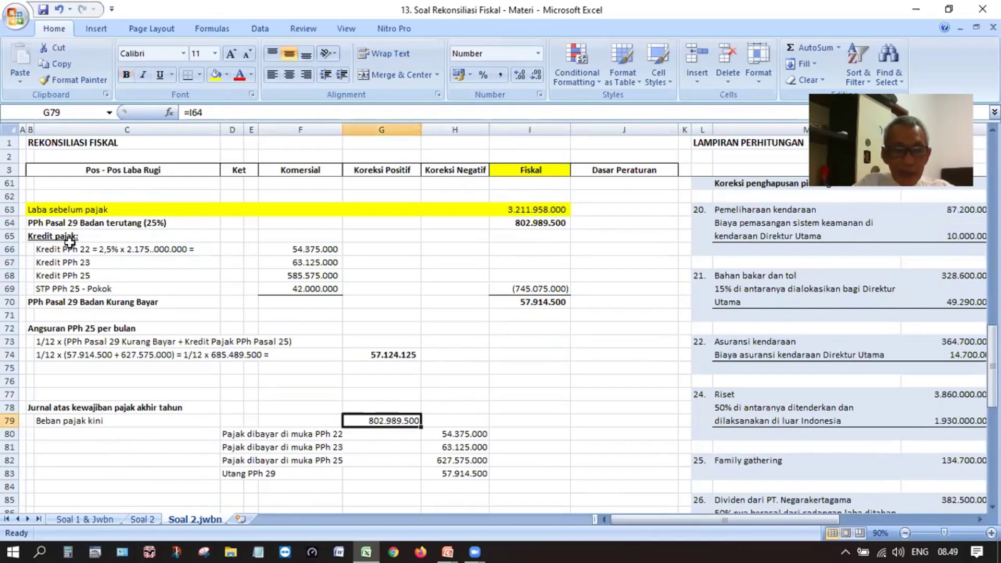
Step: Match the Kredit PPh 22, 23 and 25 rows with the journal's Pajak dibayar di muka accounts
{"action": "left_click", "coordinate": [43, 249]}
{"action": "left_click_drag", "start_coordinate": [43, 249], "coordinate": [53, 269]}
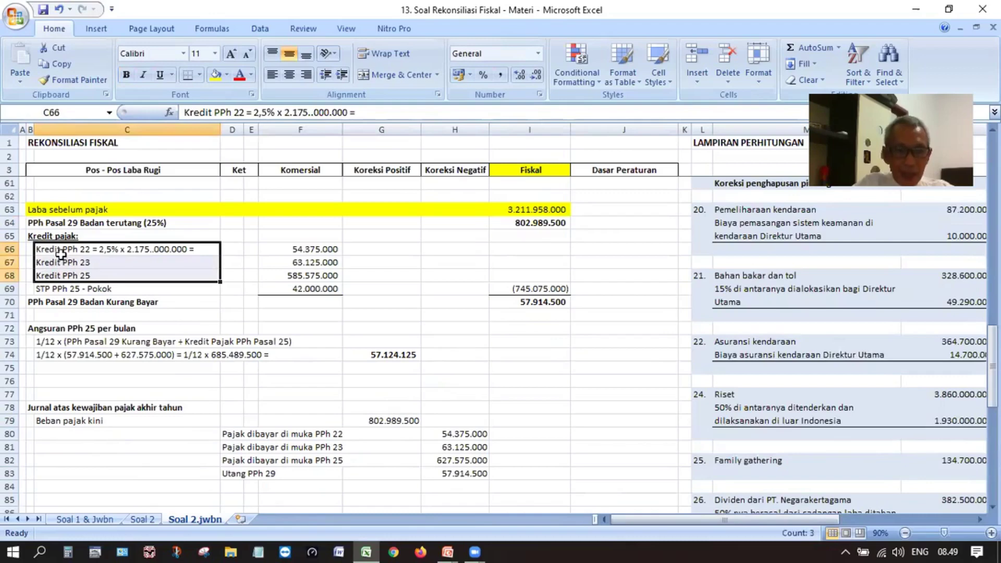
{"action": "left_click", "coordinate": [231, 433]}
{"action": "left_click", "coordinate": [235, 448]}
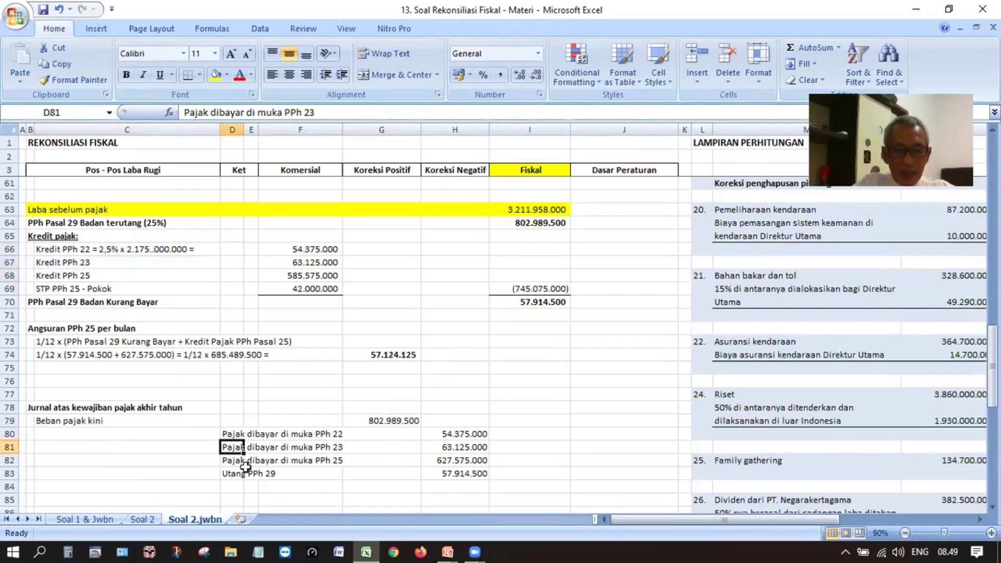
{"action": "left_click", "coordinate": [231, 461]}
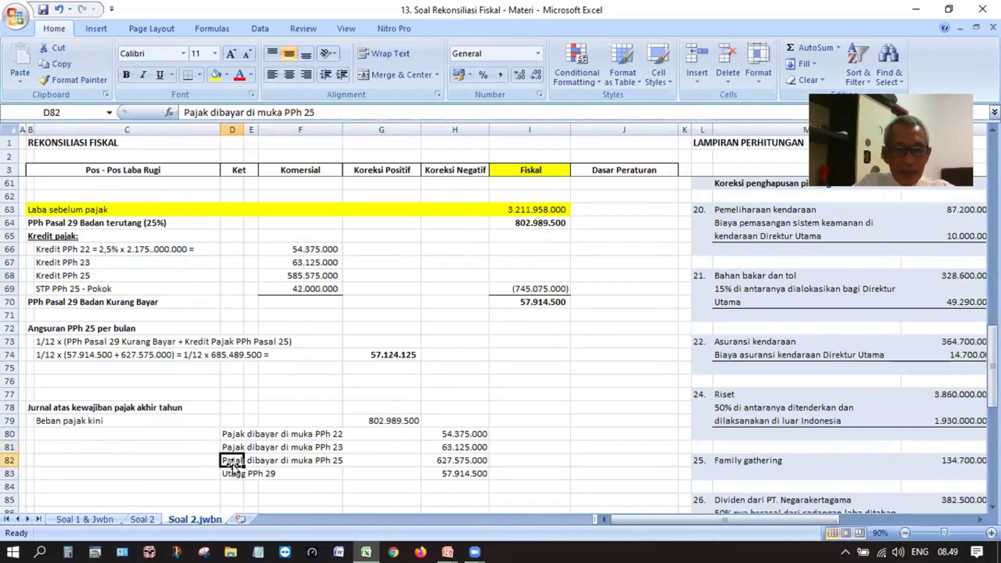
Step: Check the journal's credit amounts, comparing prepaid PPh 25 with Kredit PPh 25 plus STP Pokok and examining the Utang PPh 29 formula
{"action": "left_click", "coordinate": [480, 433]}
{"action": "left_click_drag", "start_coordinate": [305, 251], "coordinate": [308, 290]}
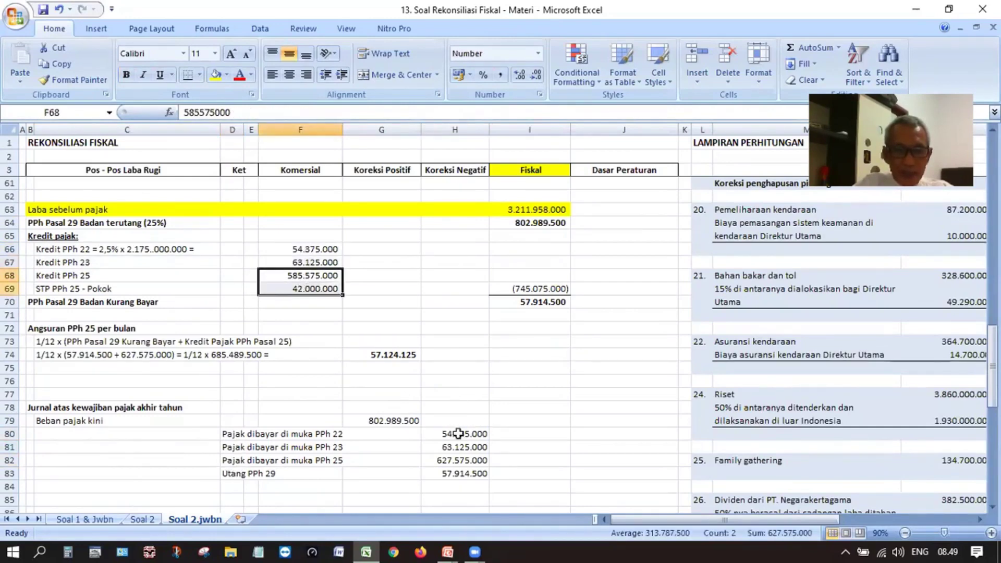
{"action": "left_click", "coordinate": [457, 455]}
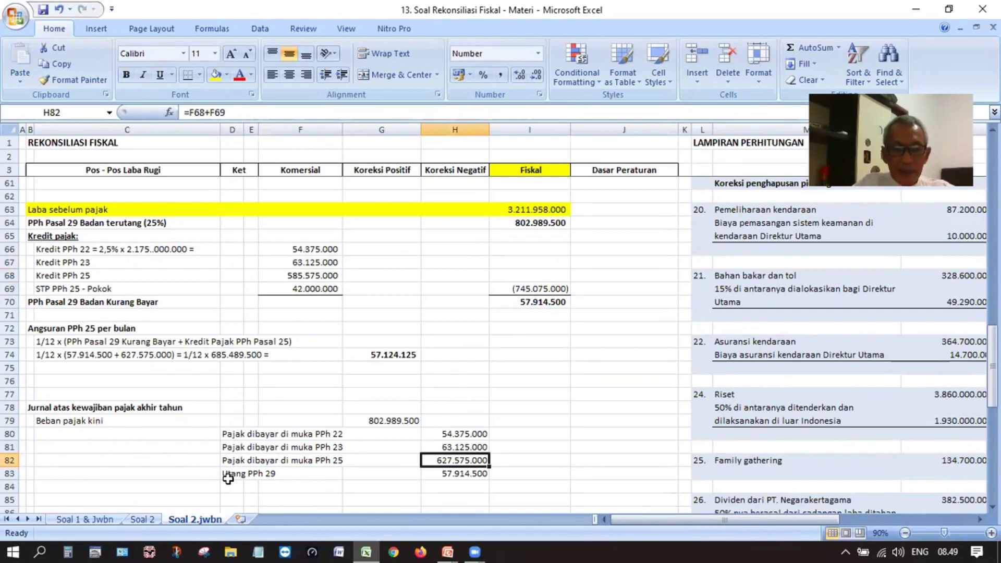
{"action": "left_click", "coordinate": [436, 475]}
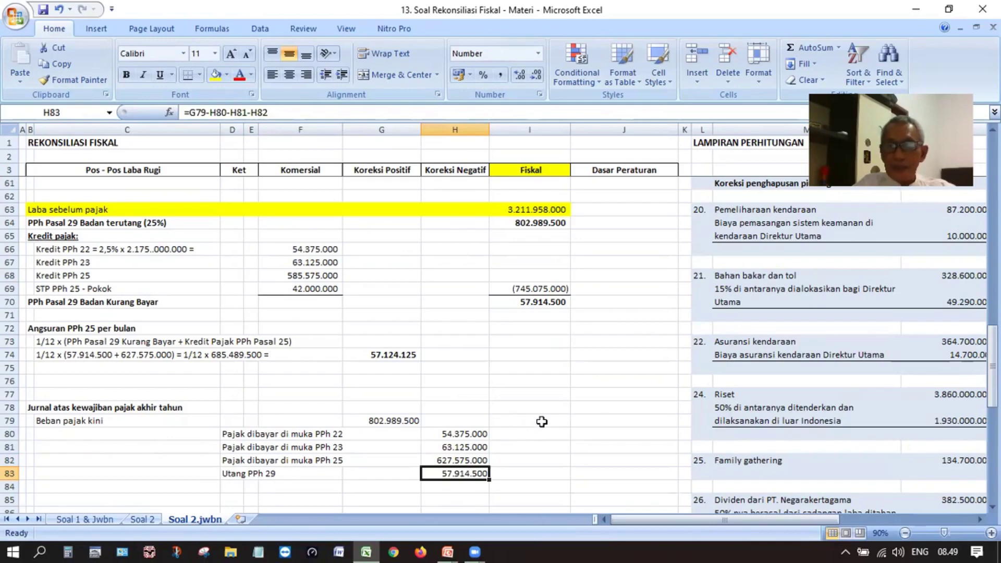
{"action": "scroll", "coordinate": [623, 378], "scroll_direction": "up", "scroll_amount": 19}
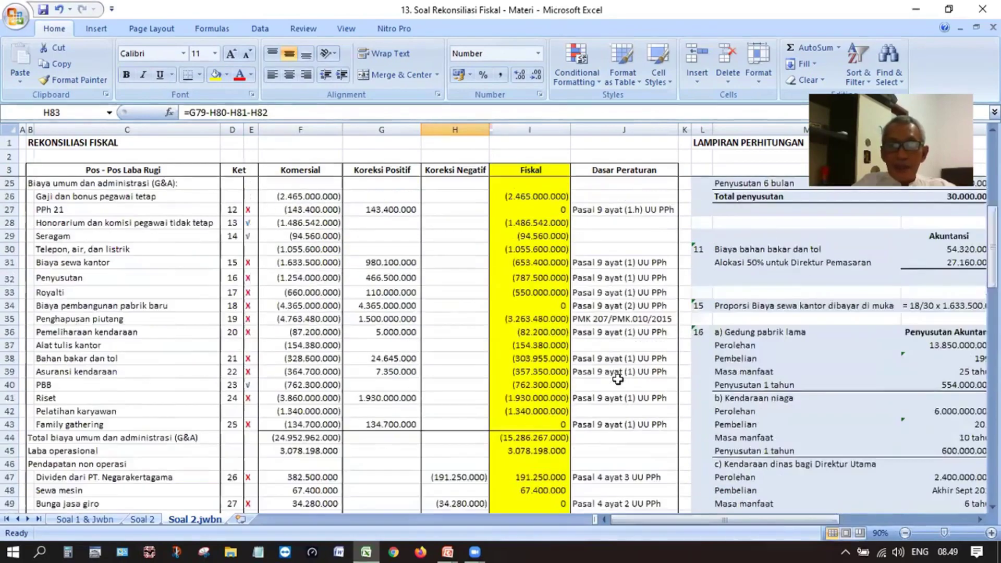